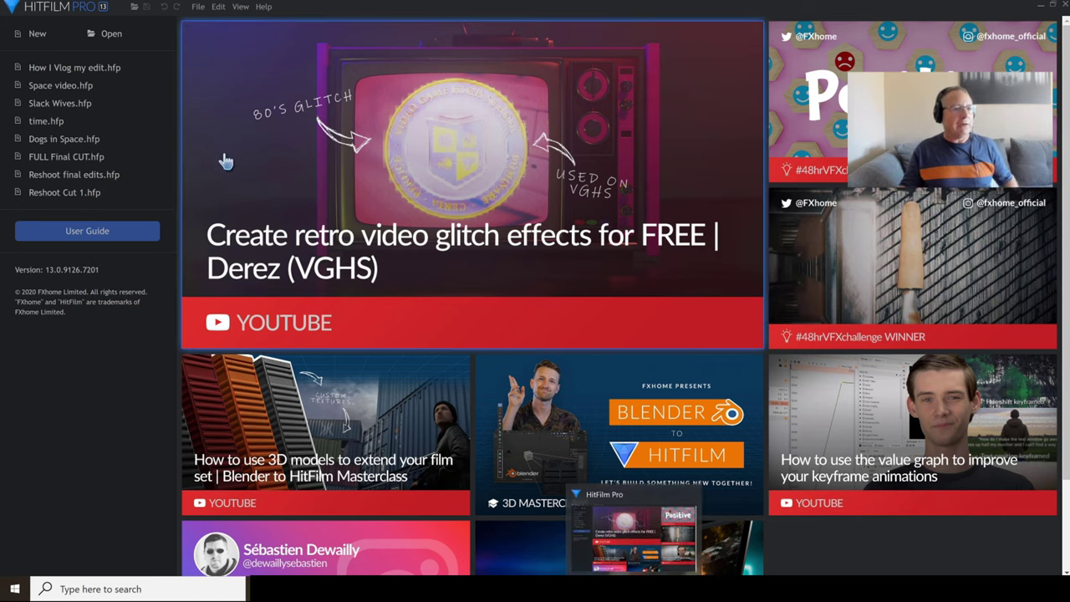
Step: Create a new project with the 4K UHD @ 29.97 fps template
click(39, 34)
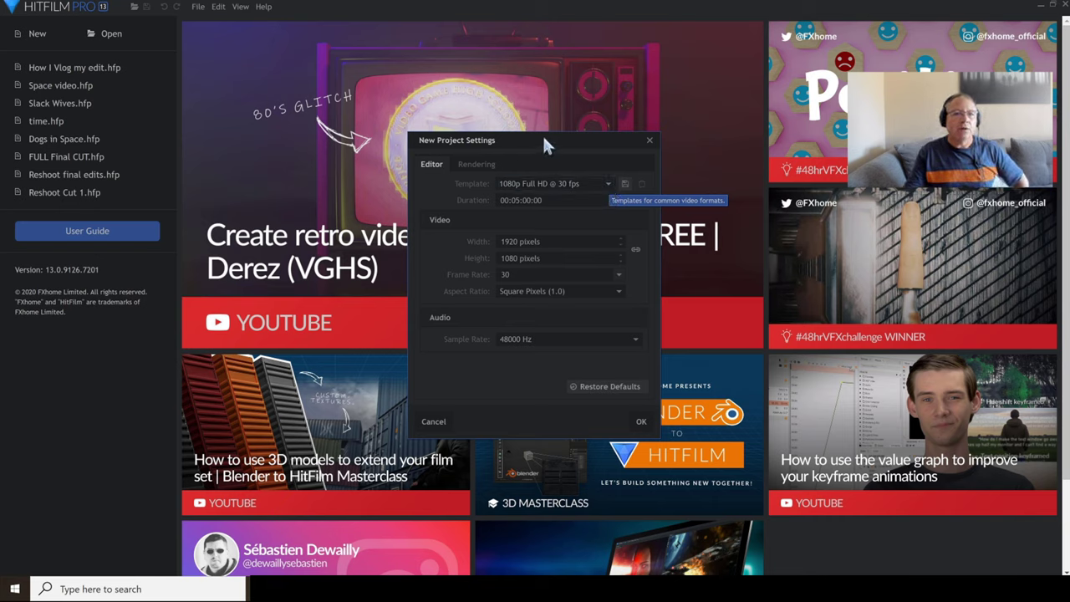
click(607, 185)
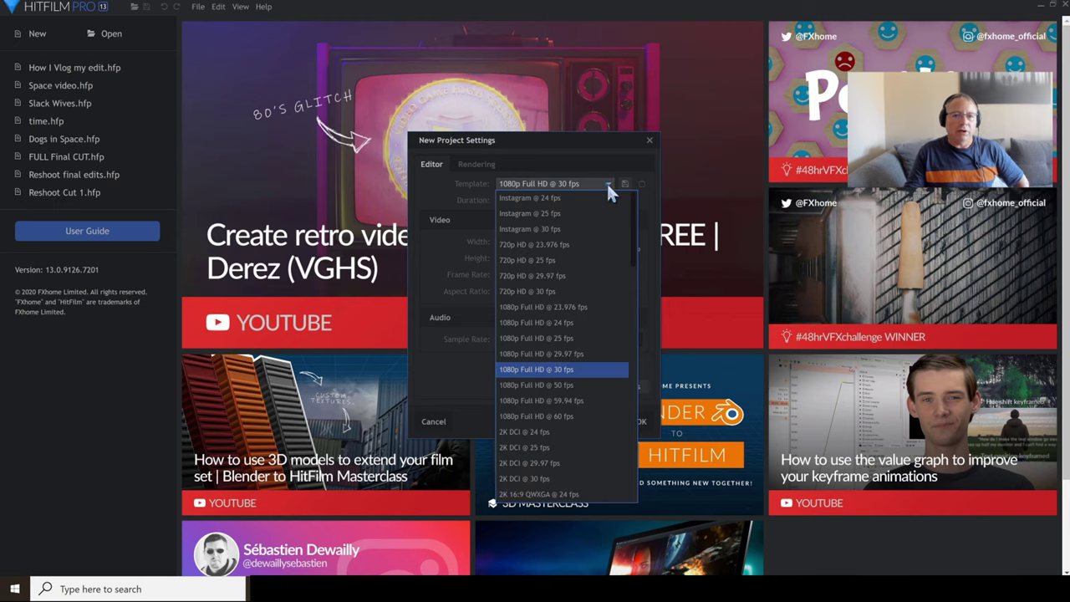
scroll(559, 386, down, 8)
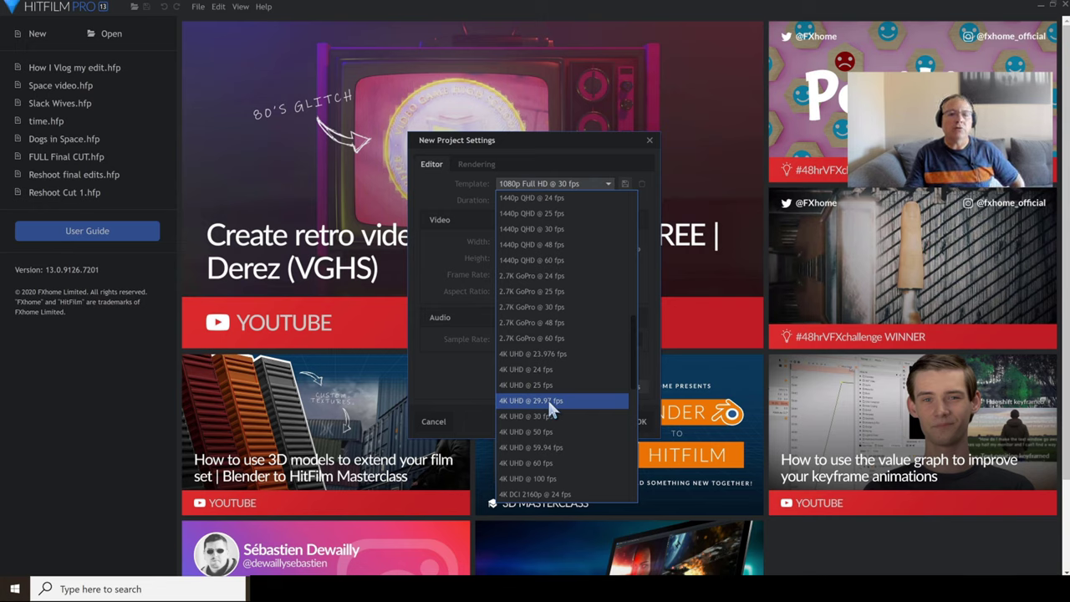
click(551, 403)
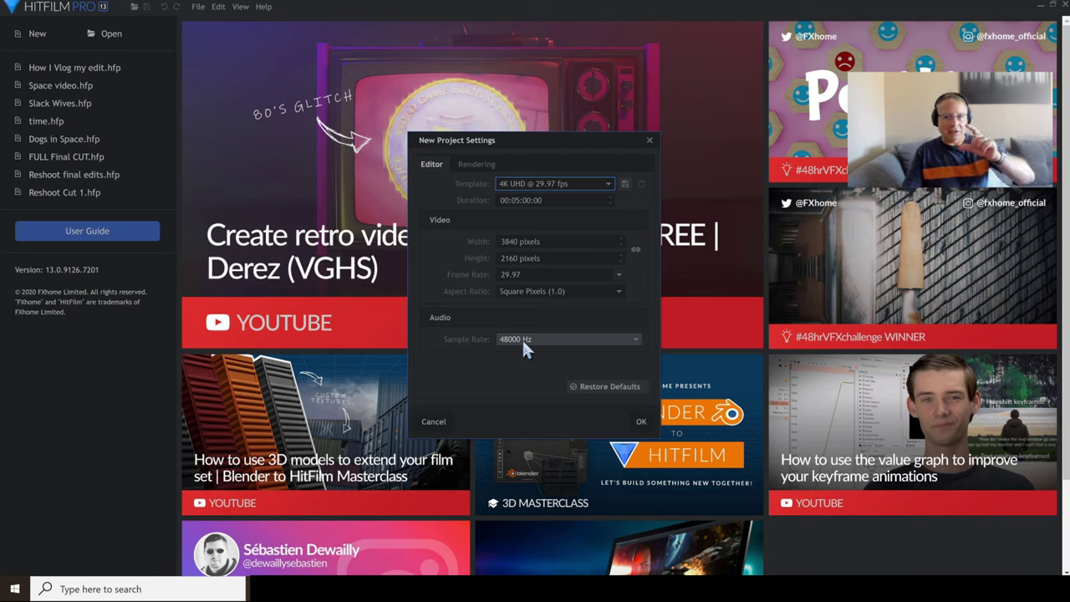
click(639, 423)
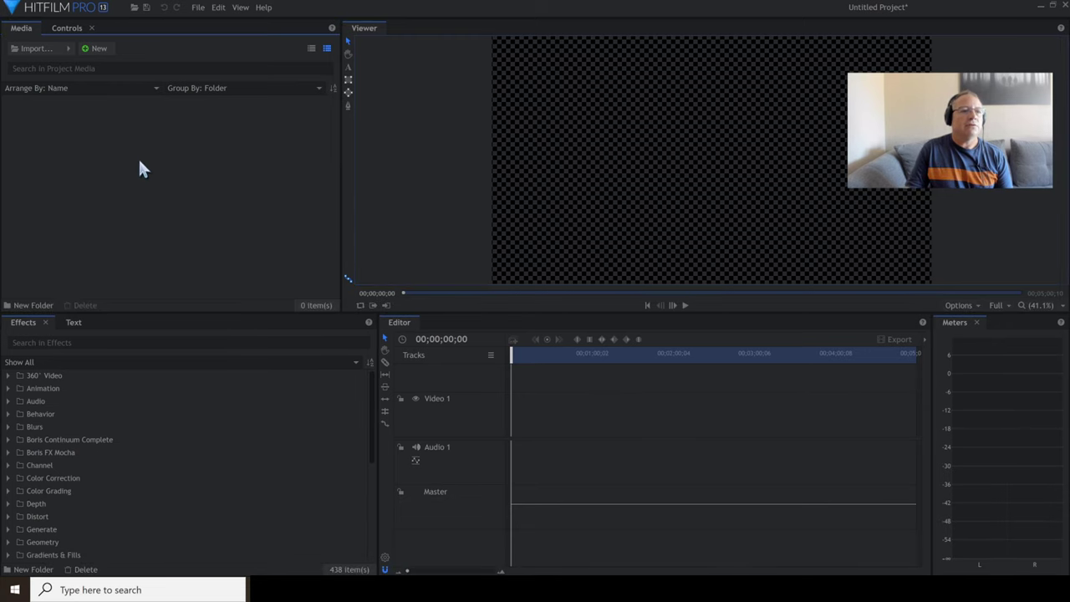
Step: Import 000_100627.wav, 001_100627.wav and 002_100627.wav from the Raw footage Weinhausen etc folder
click(36, 48)
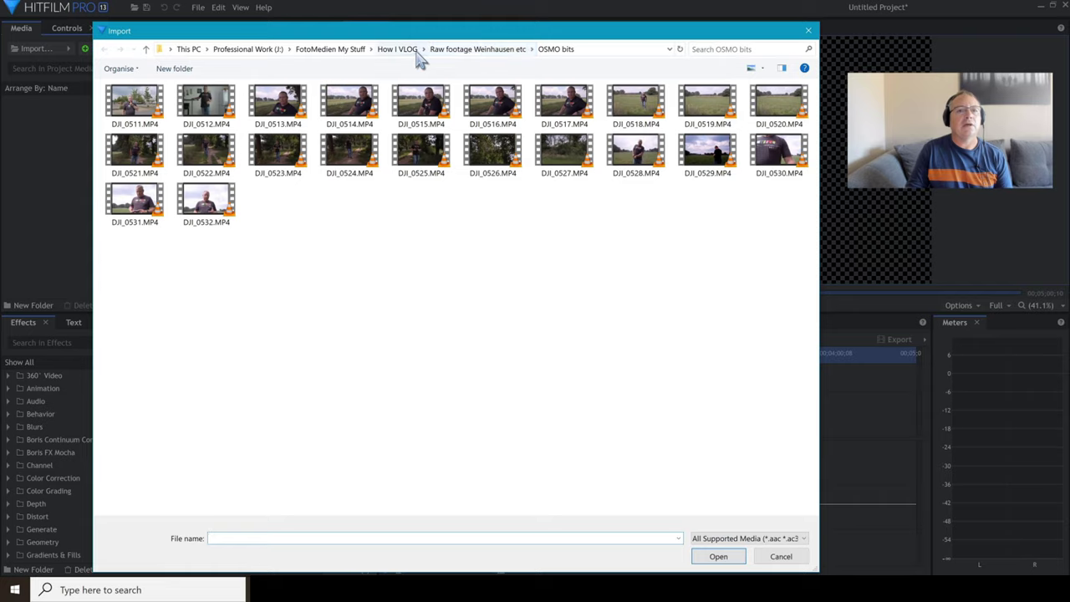
click(470, 52)
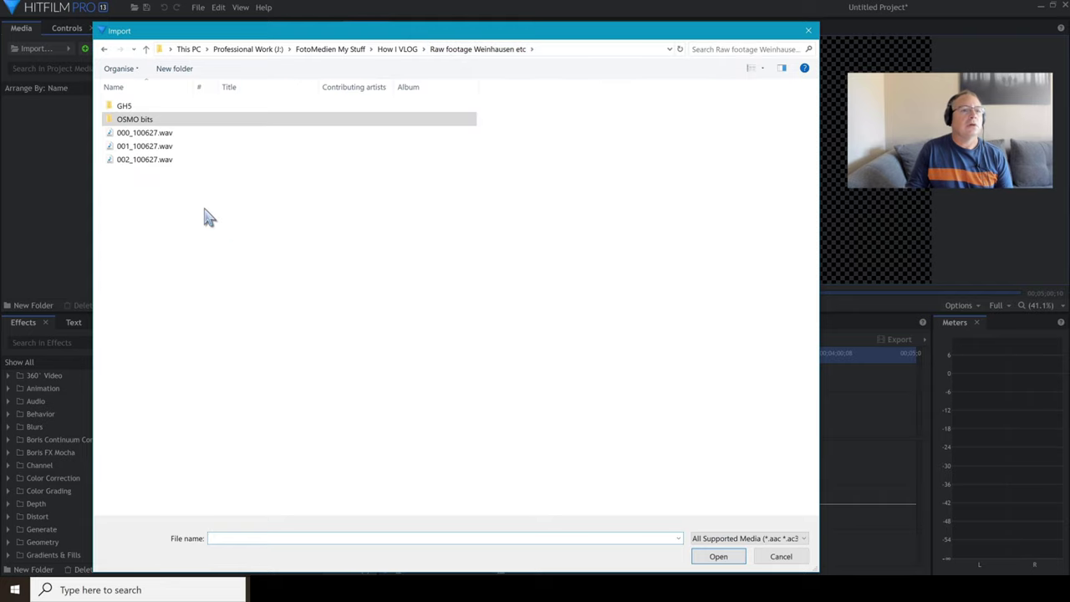
drag(149, 186, 148, 134)
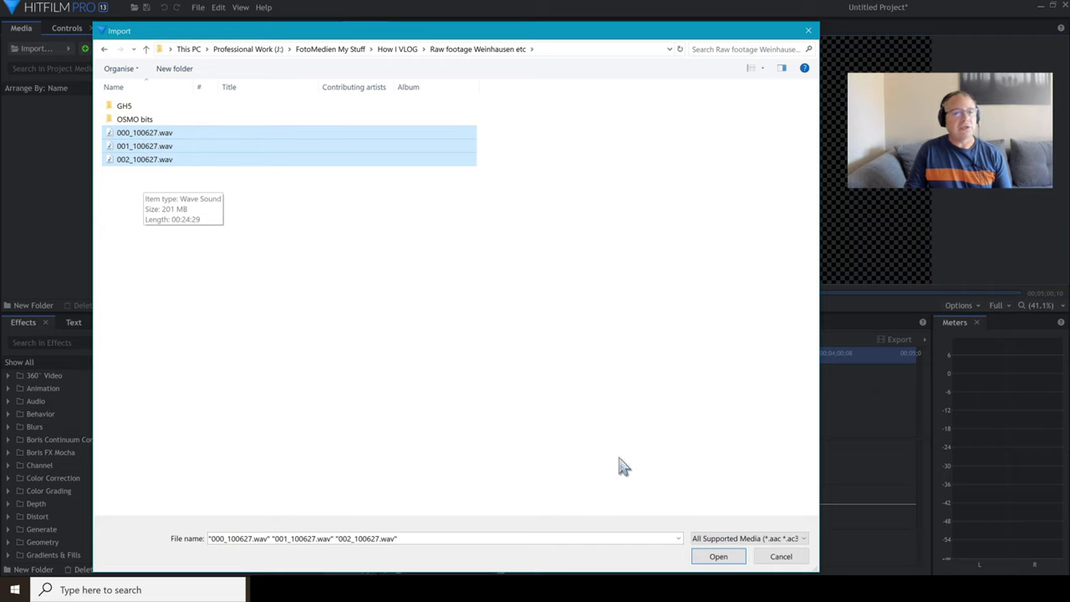
click(717, 557)
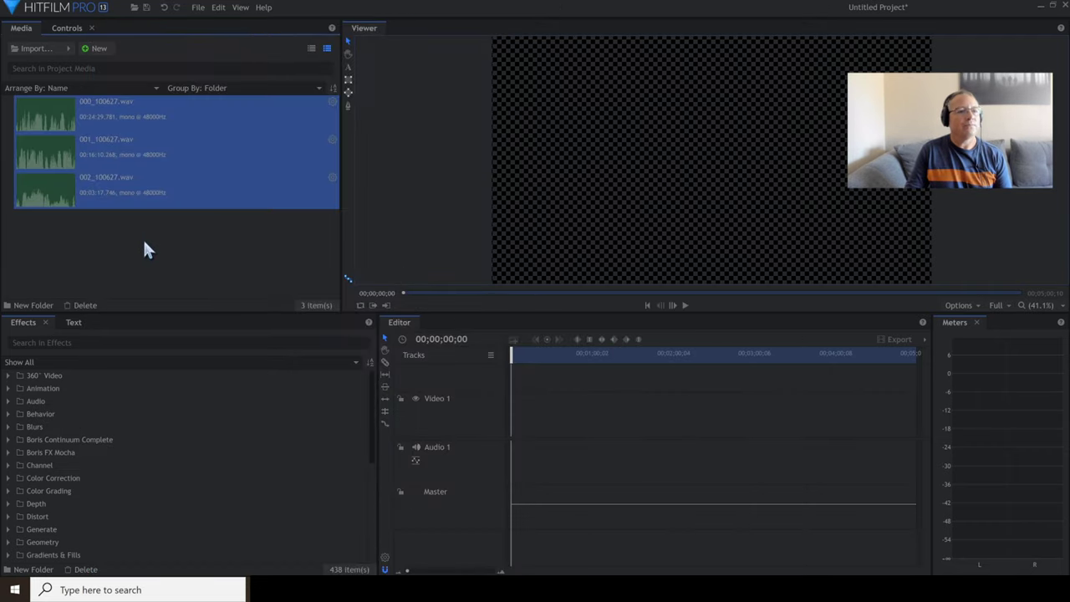
Step: Import the clips DJI_0514.MP4 and DJI_0518.MP4 from the OSMO bits folder
double_click(144, 243)
double_click(118, 124)
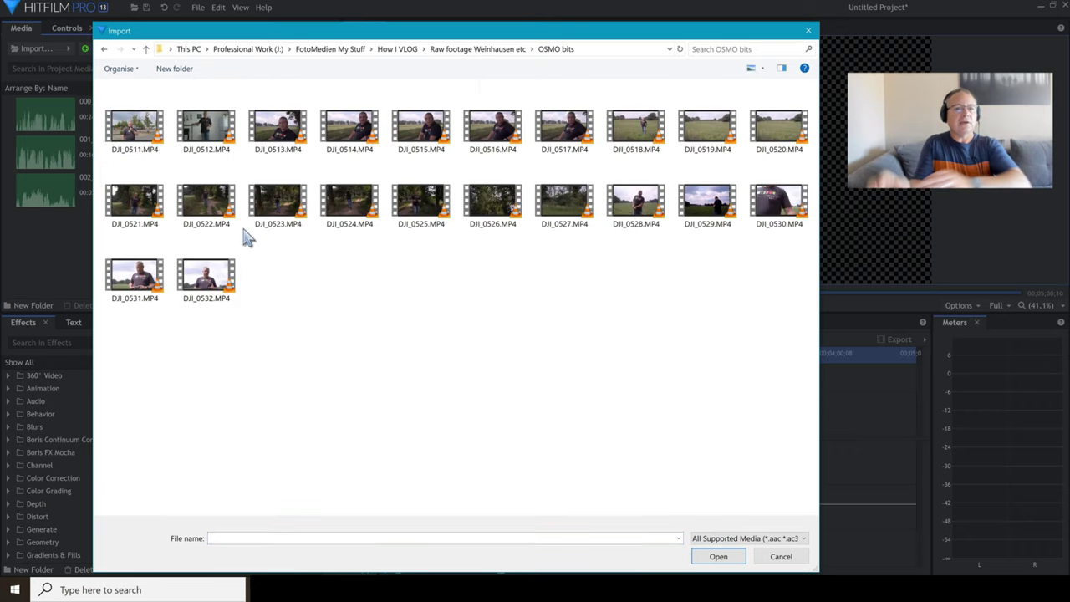
click(343, 140)
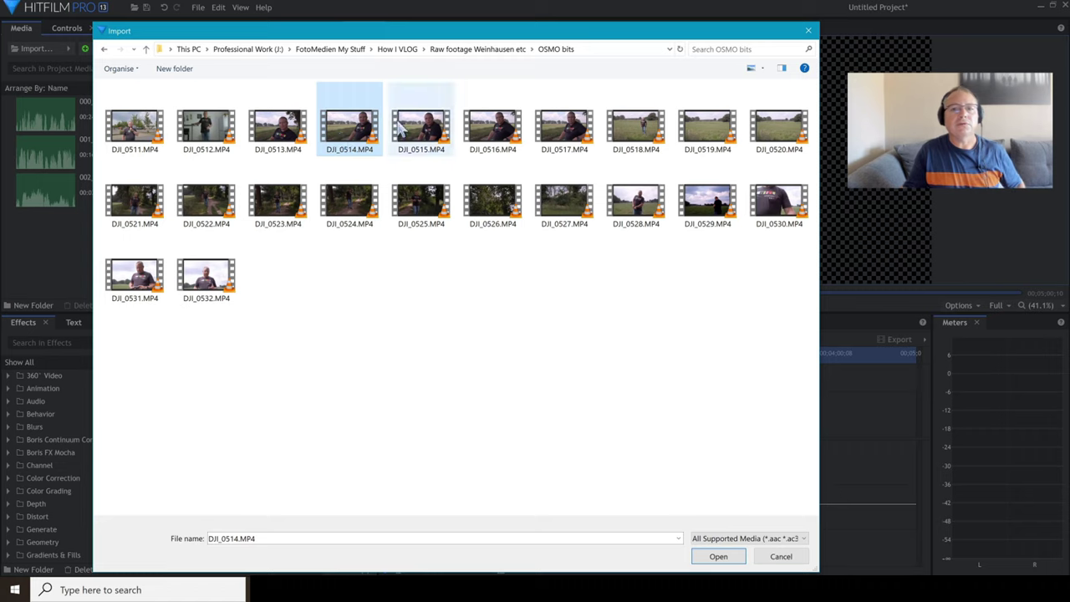
ctrl+click(646, 139)
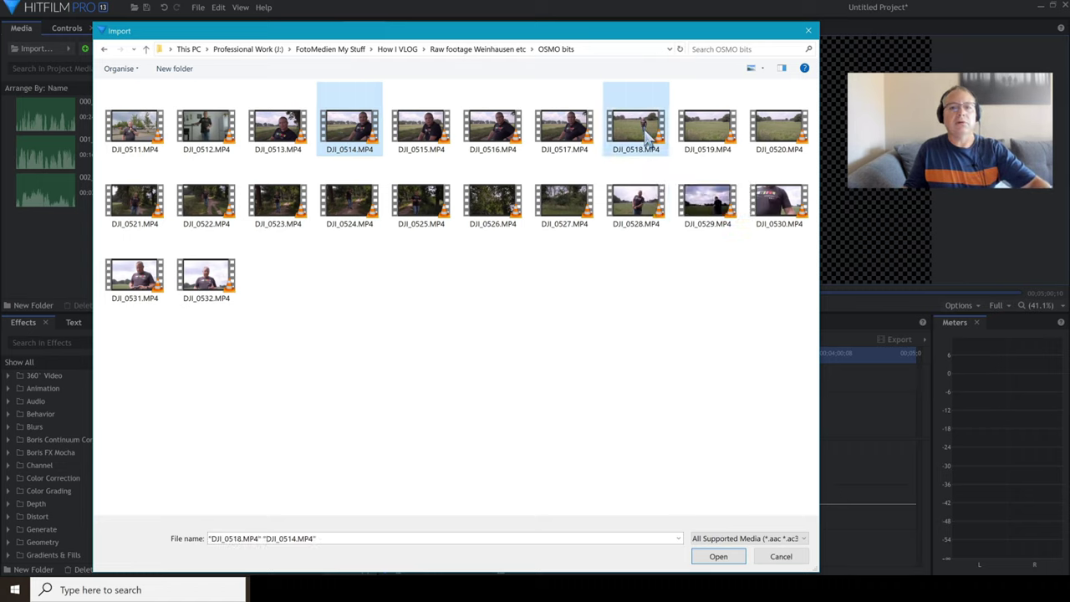
click(724, 560)
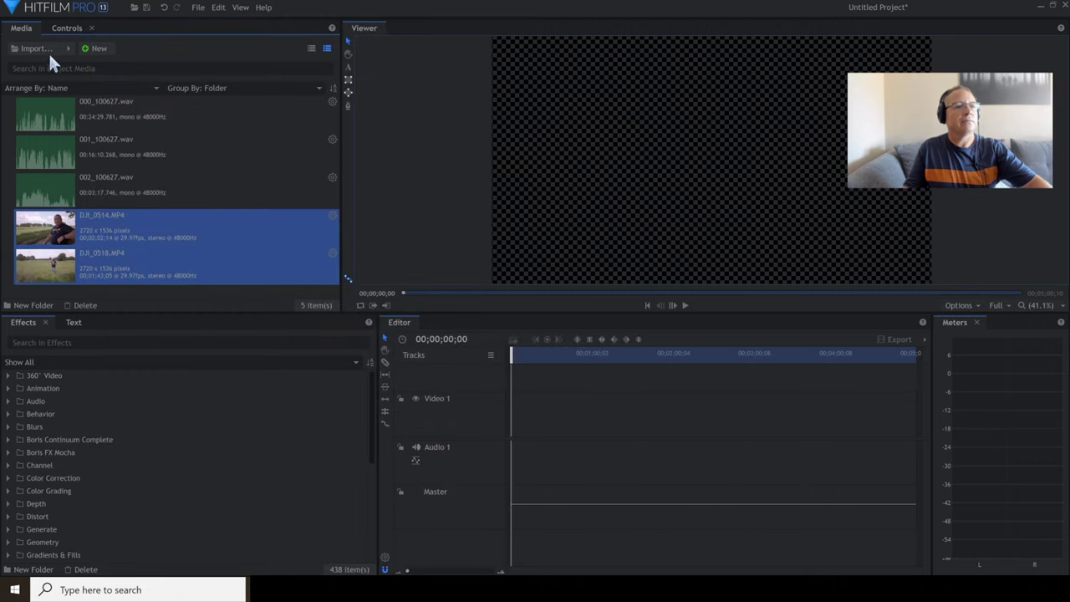
Step: Look through the clips in the GH5 footage folder without importing any
click(39, 47)
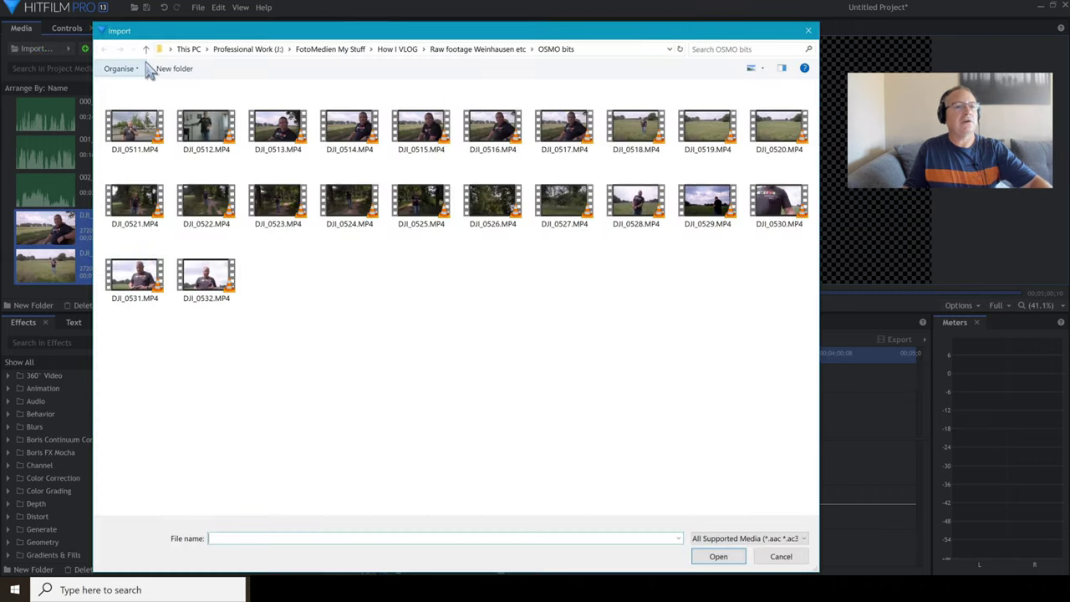
click(145, 49)
double_click(138, 106)
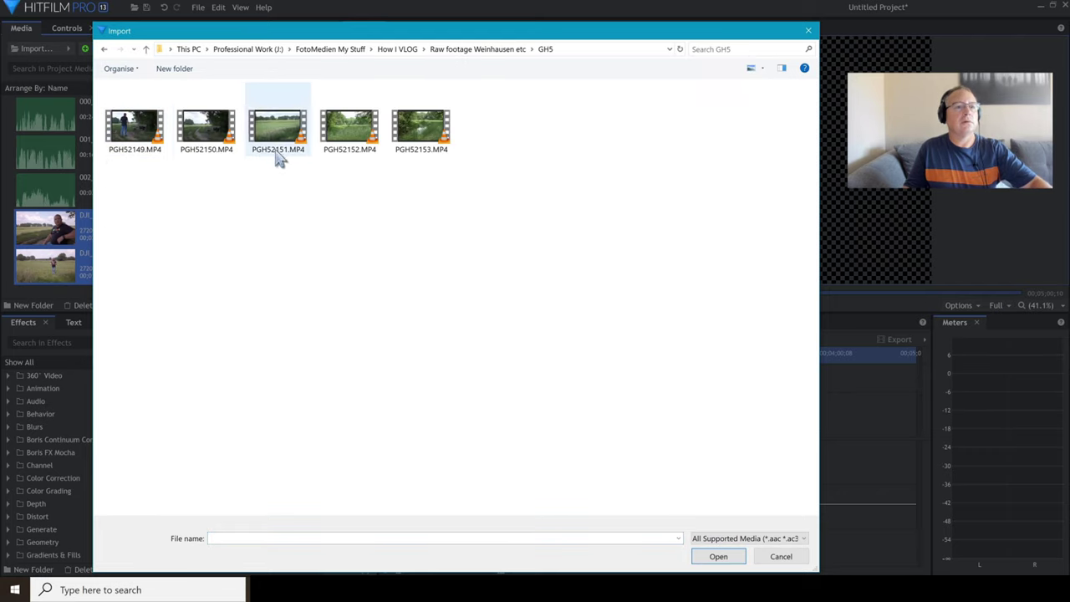
click(780, 556)
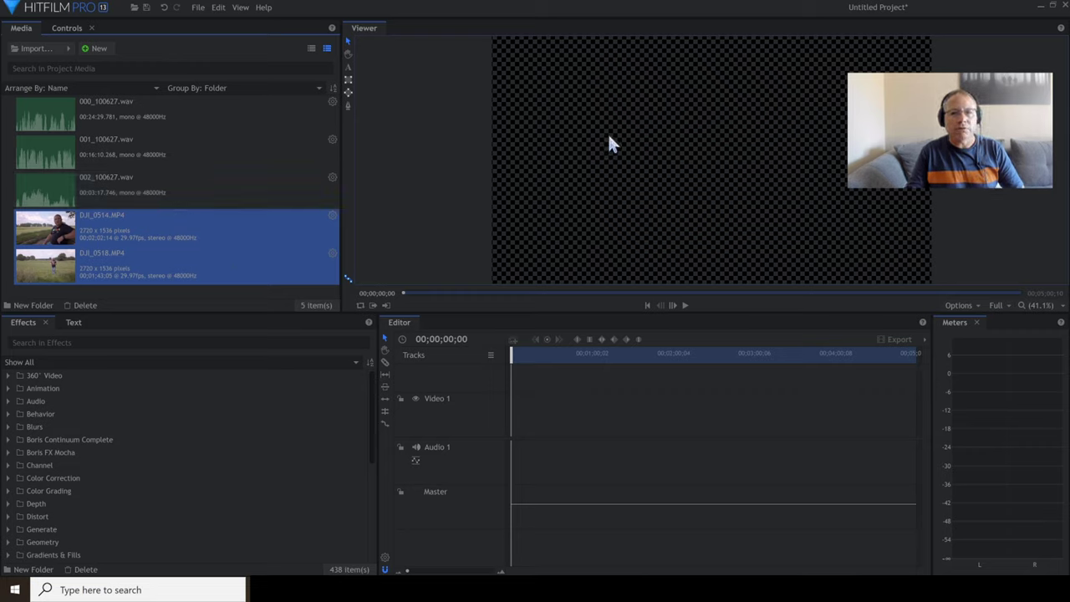
Step: Review the project settings, including the template, resolution and frame rate
click(199, 7)
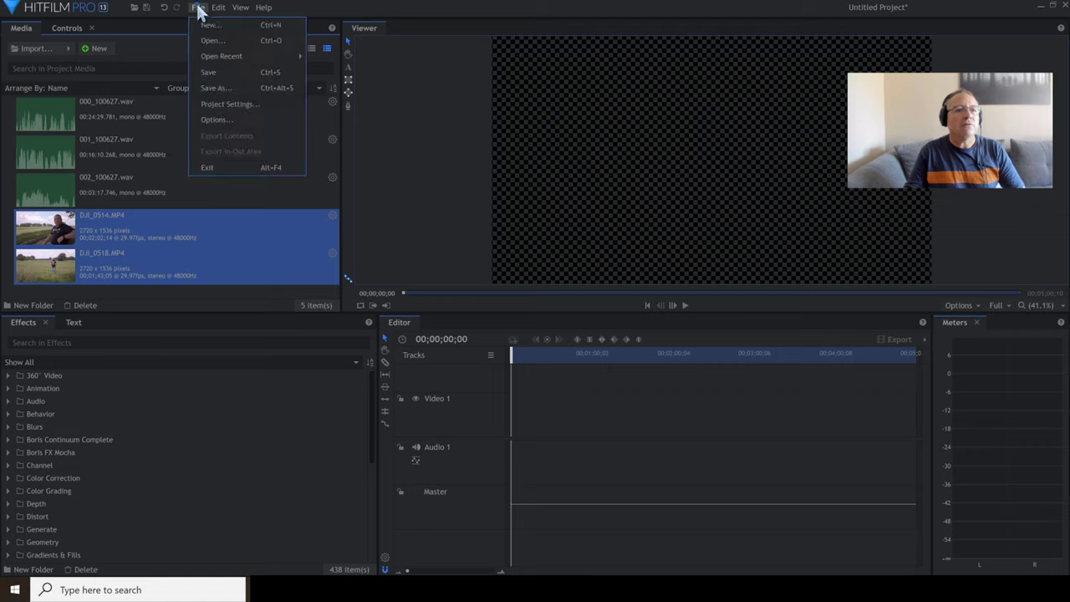
click(222, 106)
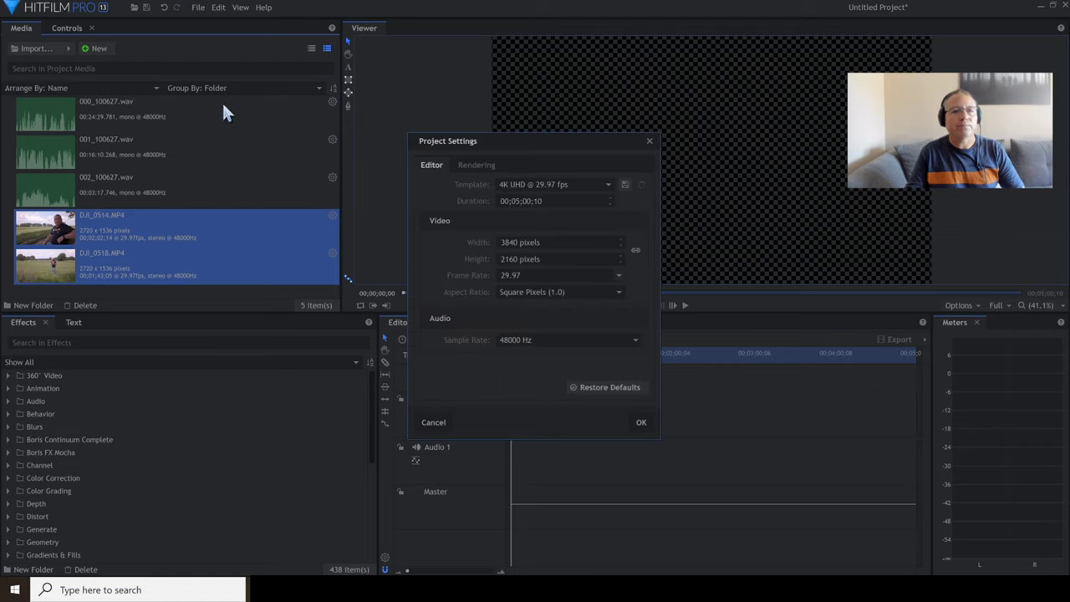
click(588, 186)
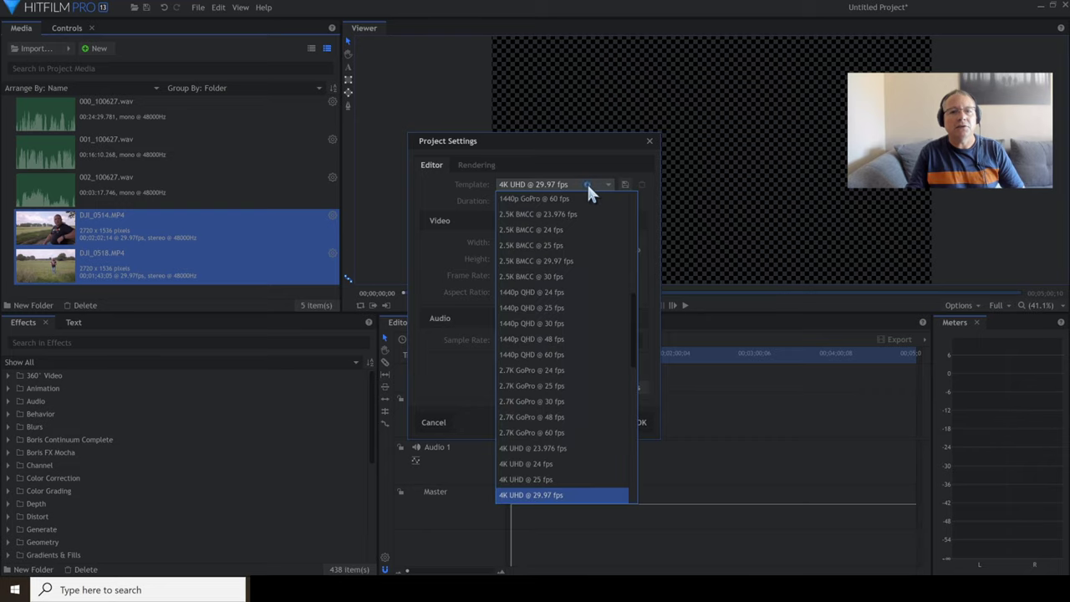
click(589, 186)
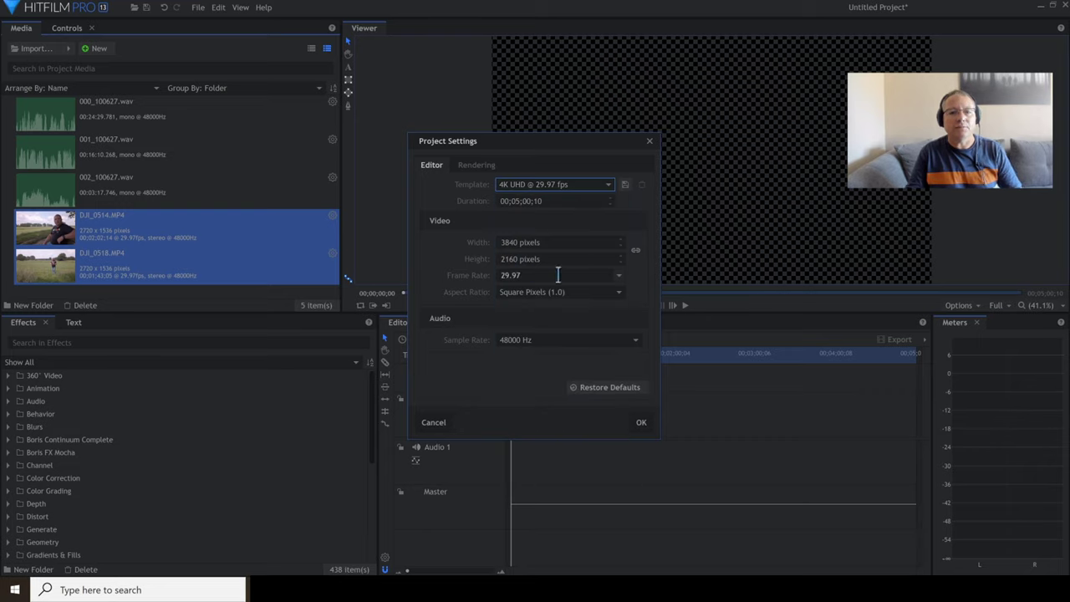
click(641, 425)
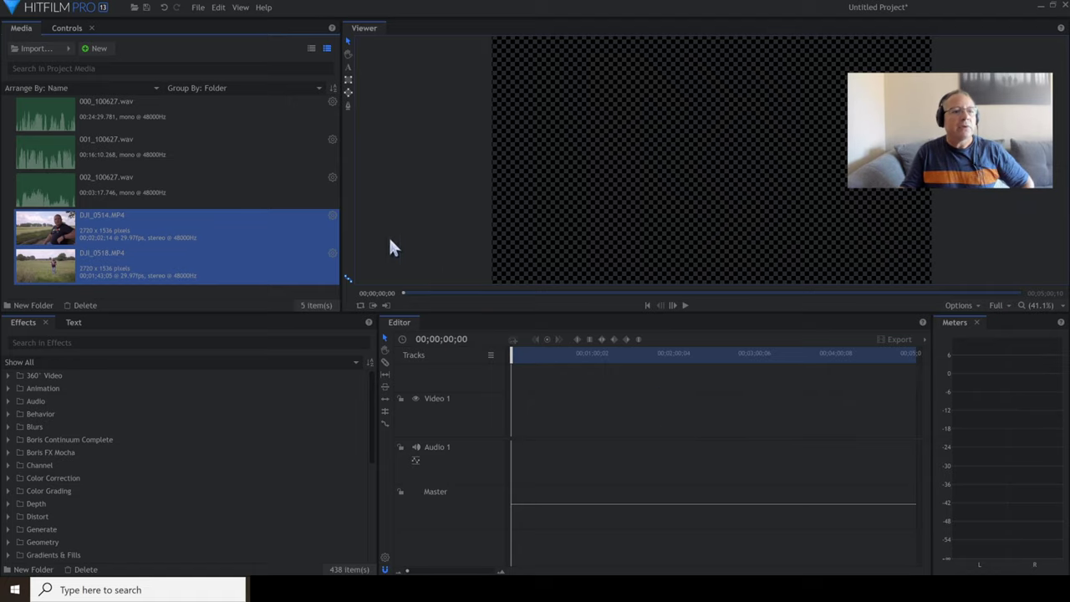
Step: Open the clip DJI_0514.MP4 in the Trimmer
click(181, 178)
click(180, 224)
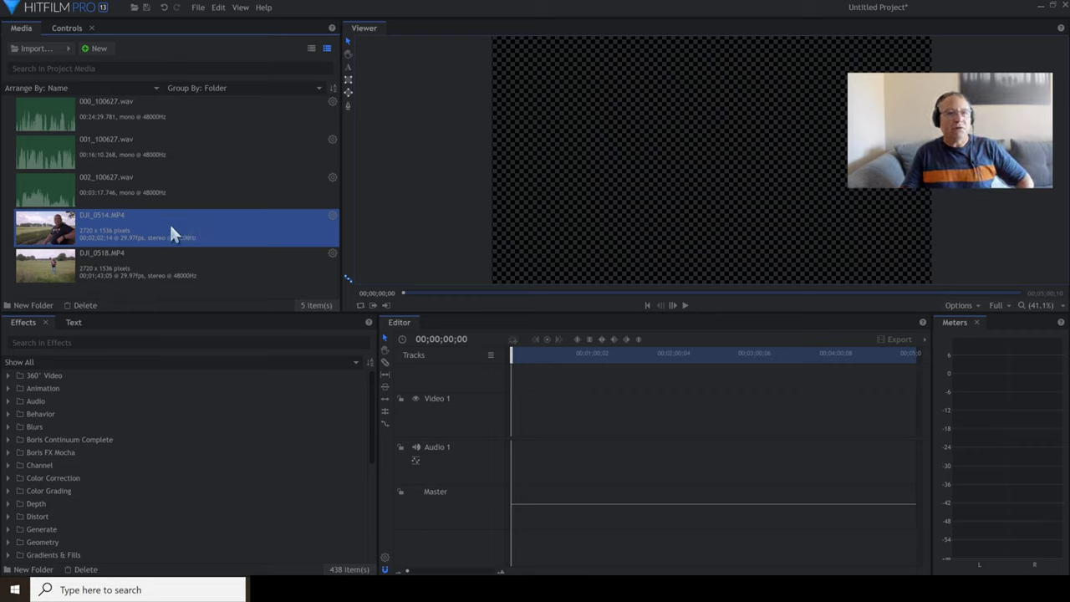
double_click(116, 224)
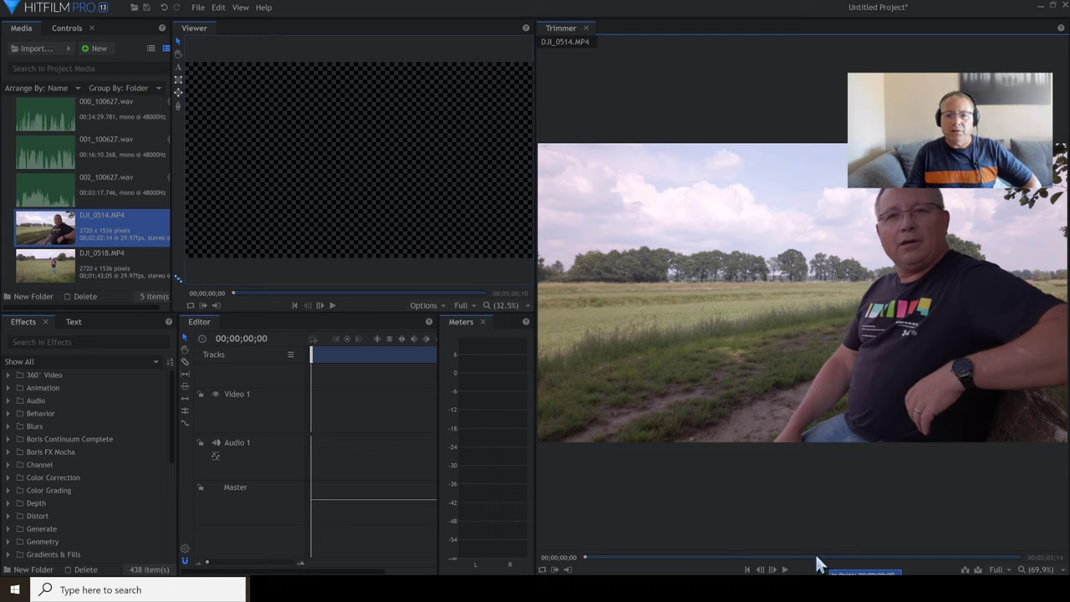
Step: Play through the end of DJI_0514.MP4 and trim it to the section from about 1:35 to 1:59
click(901, 568)
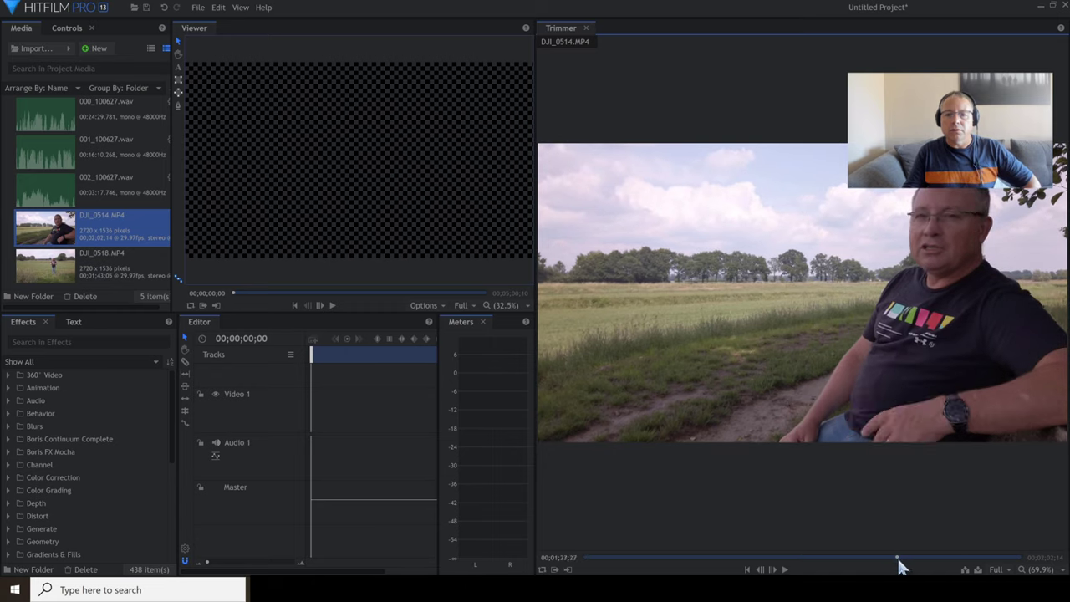
drag(902, 568, 925, 565)
click(786, 569)
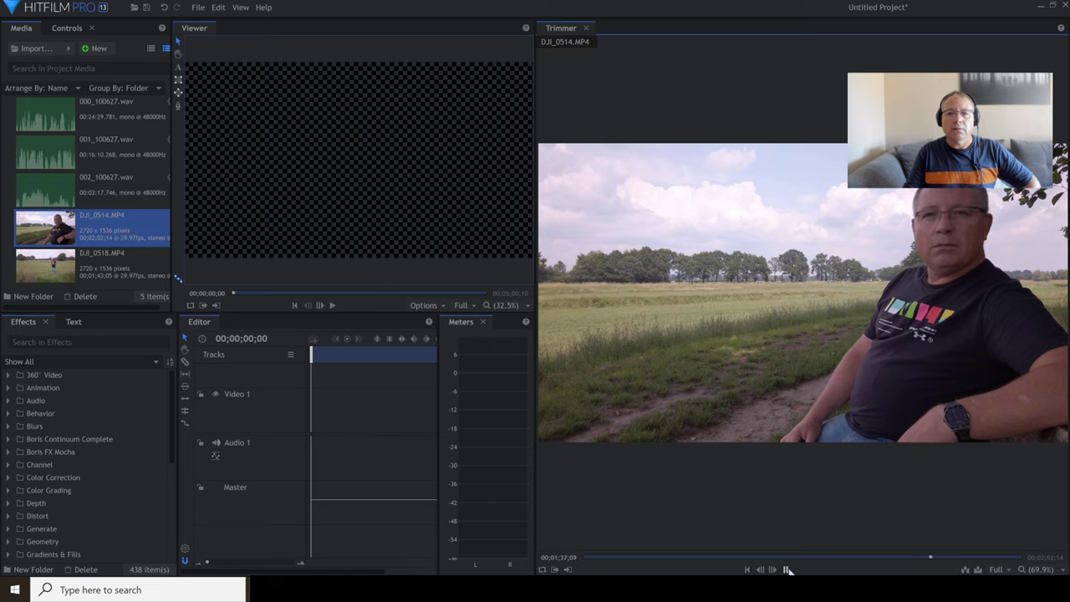
click(923, 555)
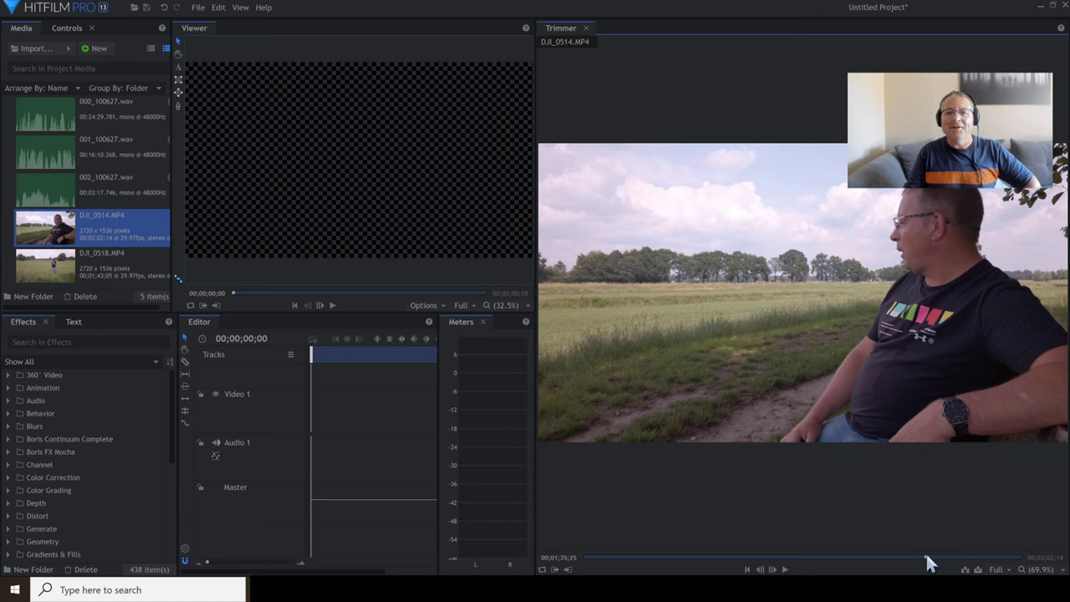
click(928, 556)
click(923, 557)
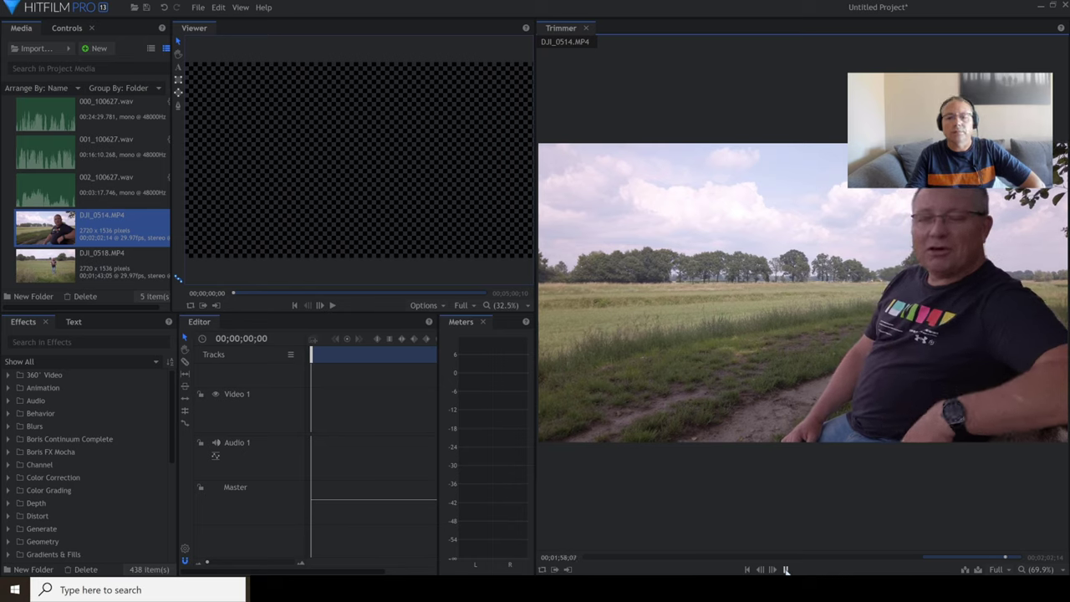
click(786, 569)
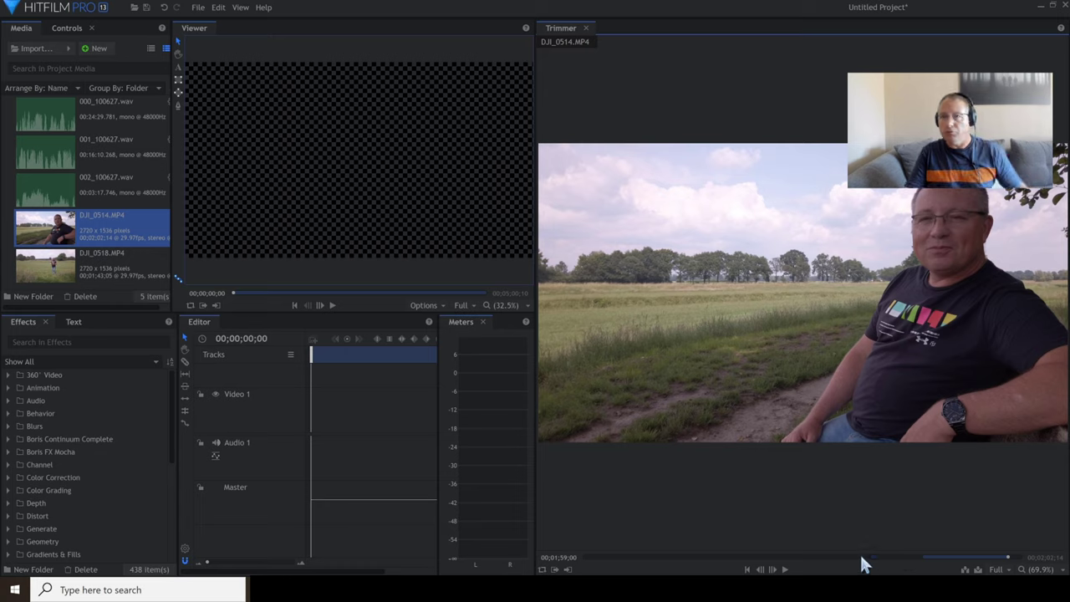
Step: Add the trimmed clip to the start of Video 1, keep the existing sequence settings, and close the Trimmer
mouse_move(946, 451)
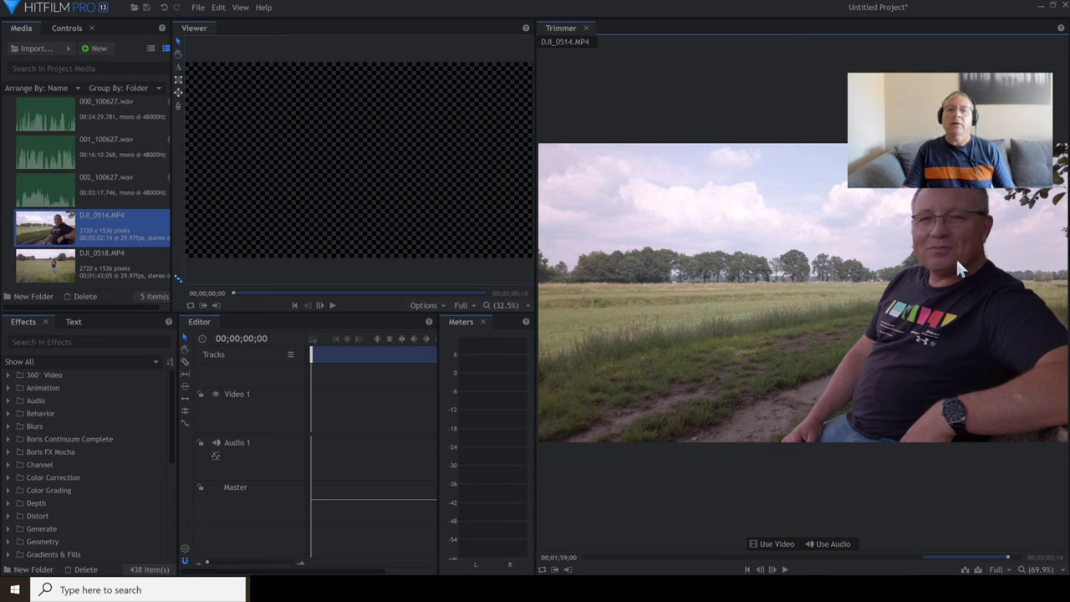
drag(938, 245, 306, 413)
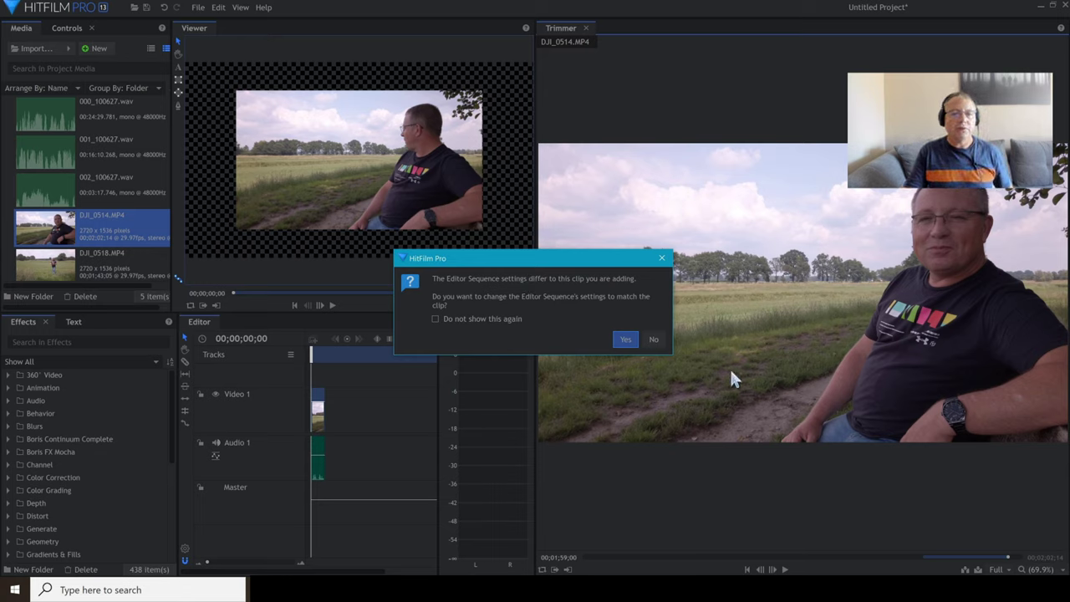
click(656, 338)
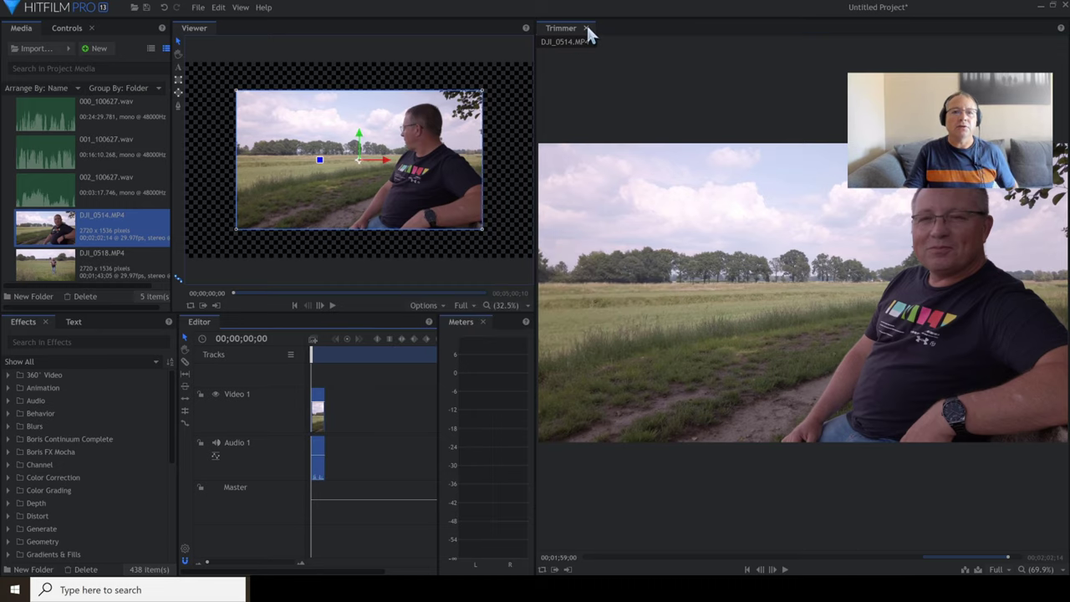
click(586, 29)
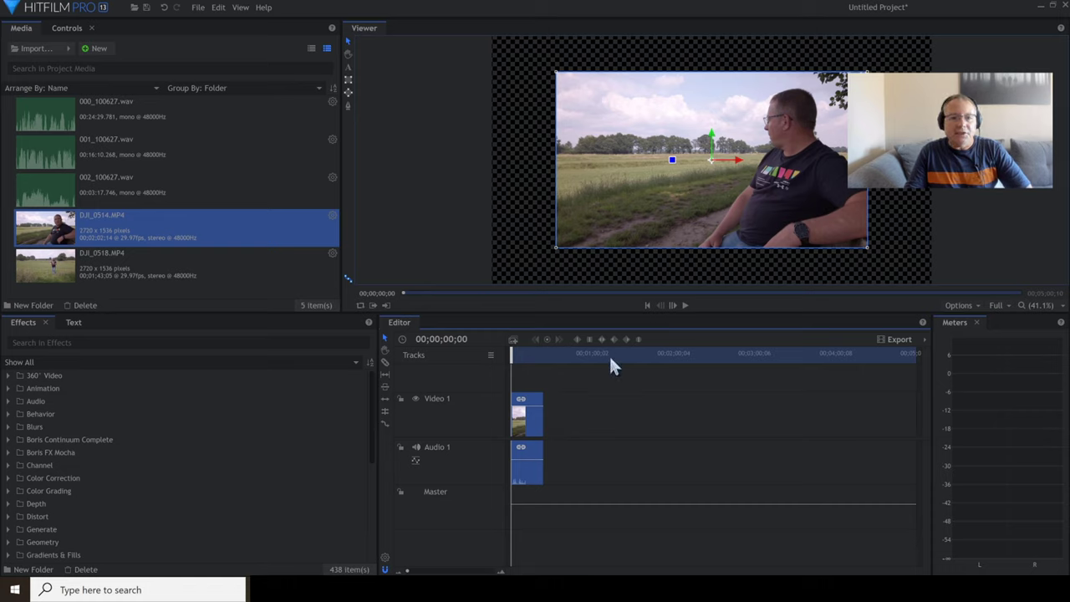
Step: Transform the clip on Video 1 to fill the frame, and enlarge the Viewer area
right_click(524, 402)
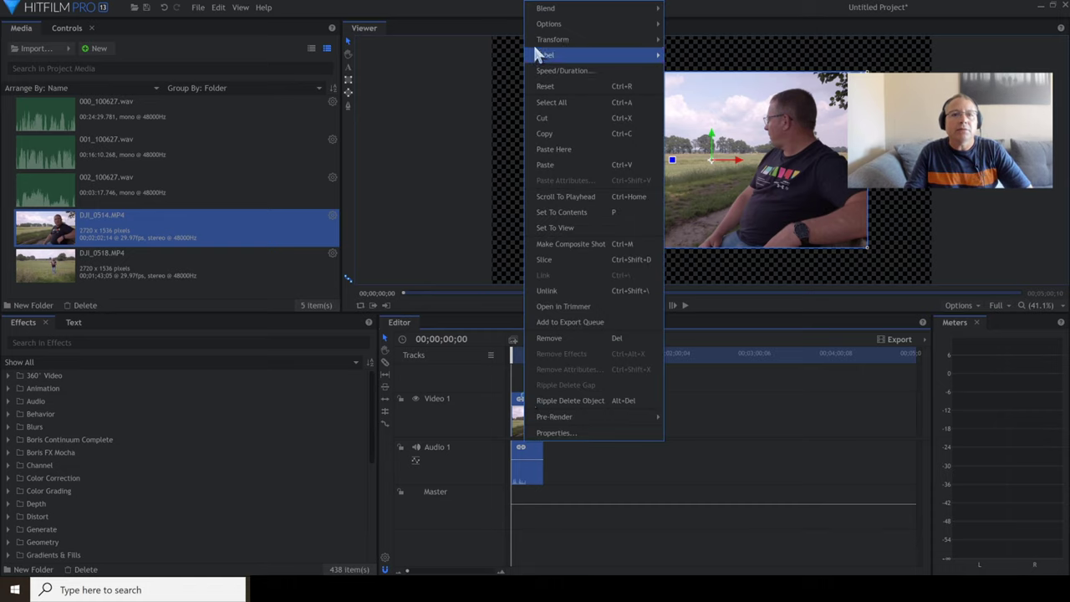
mouse_move(537, 39)
click(694, 40)
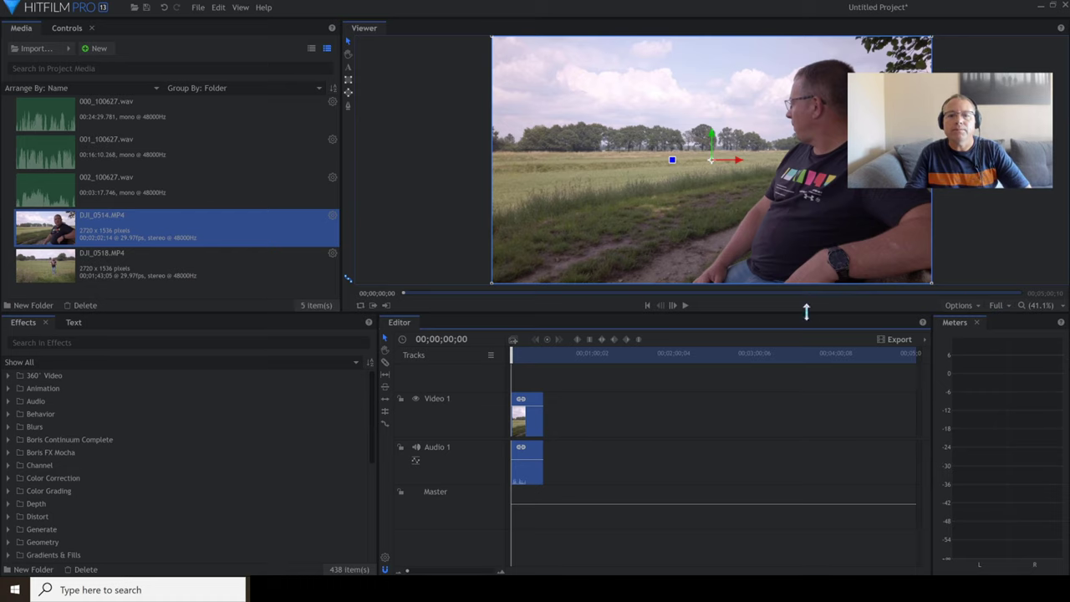
drag(807, 315, 805, 364)
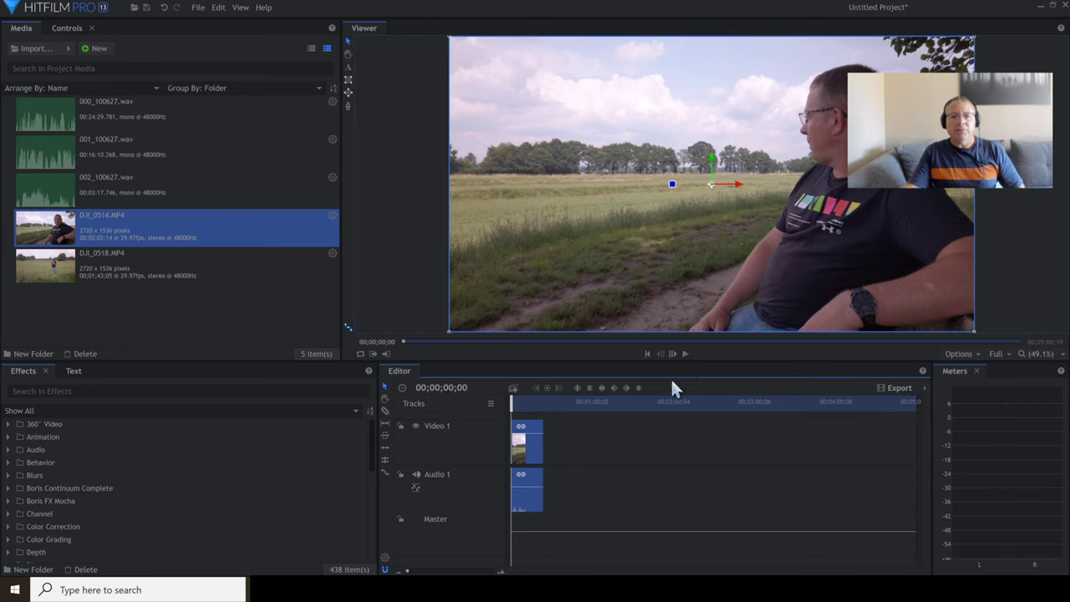
Step: Raise the audio level of the DJI_0514.MP4 clip on Audio 1 to 8.00, playing it before and after to judge the sound
click(685, 354)
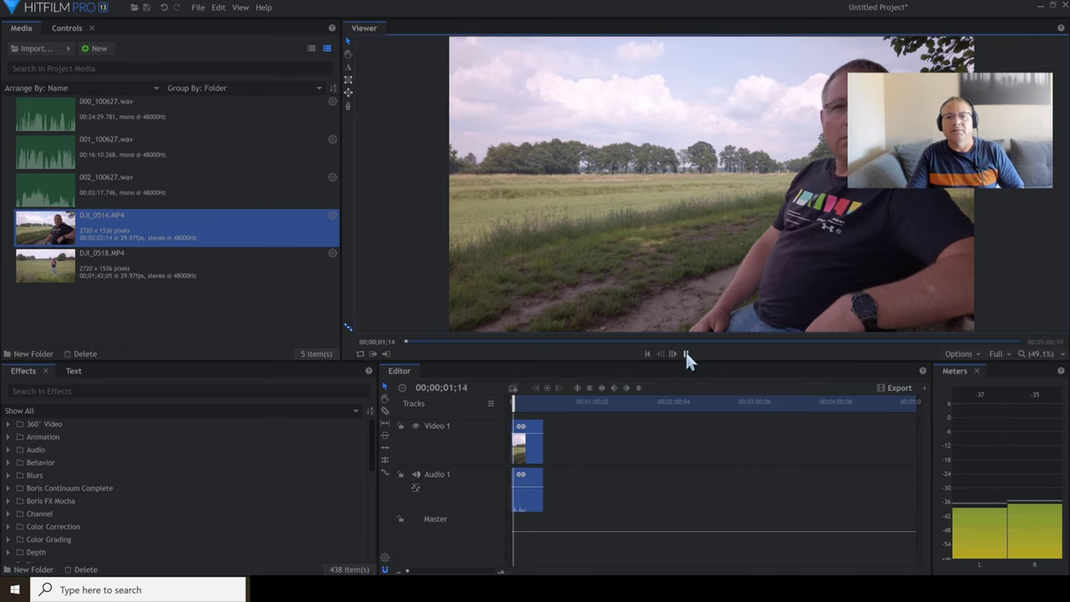
click(686, 354)
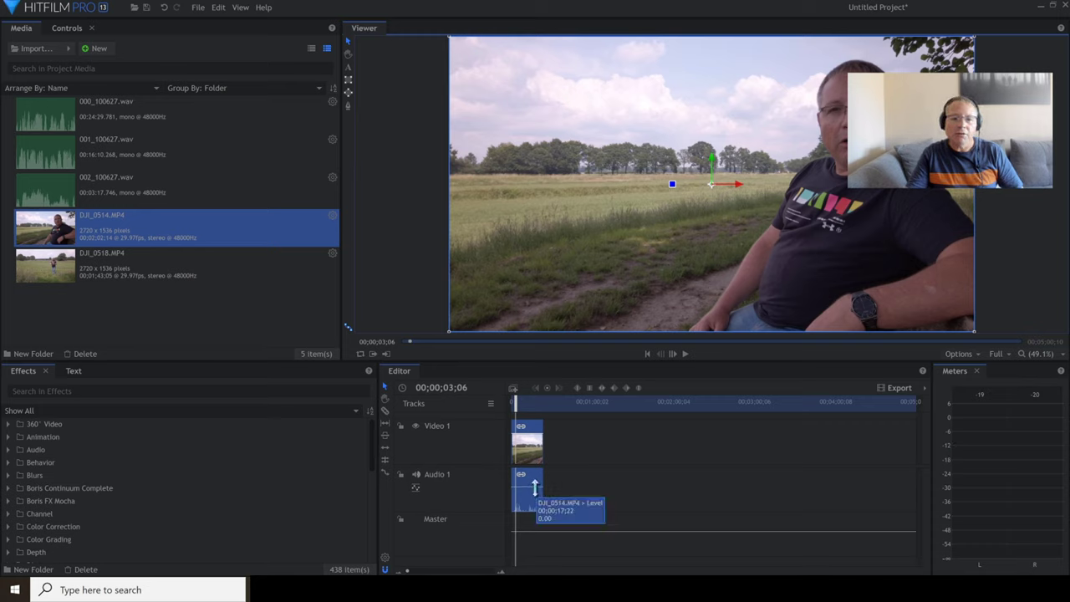
drag(535, 489, 535, 483)
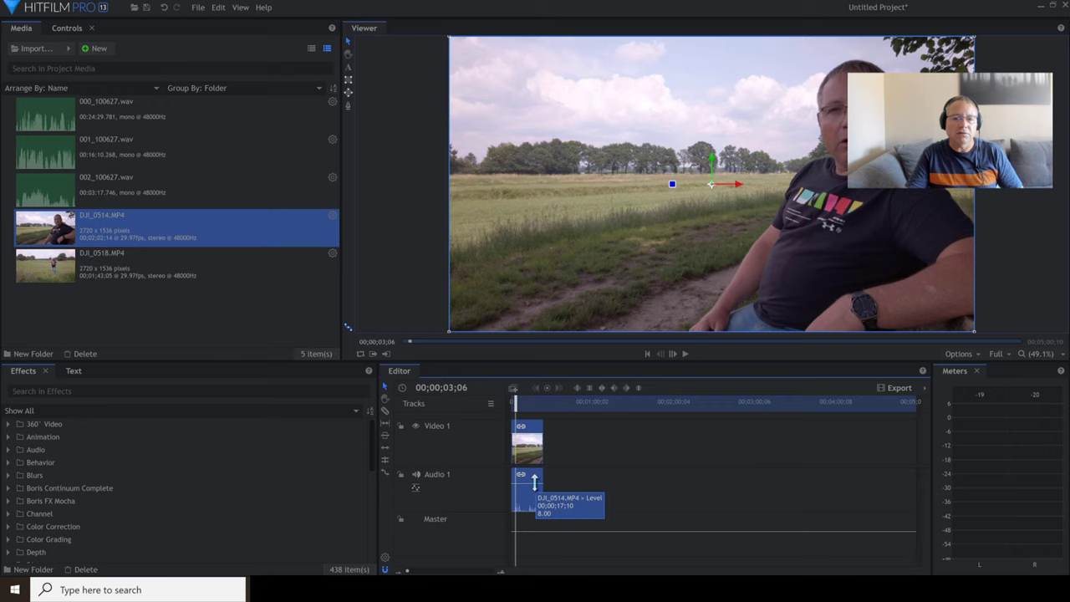
click(679, 358)
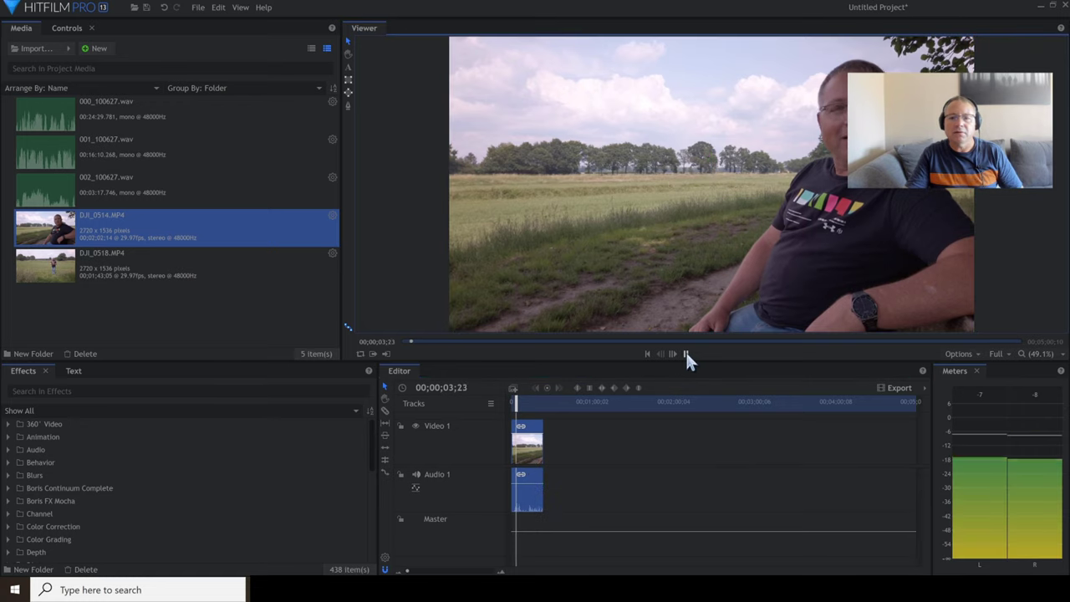
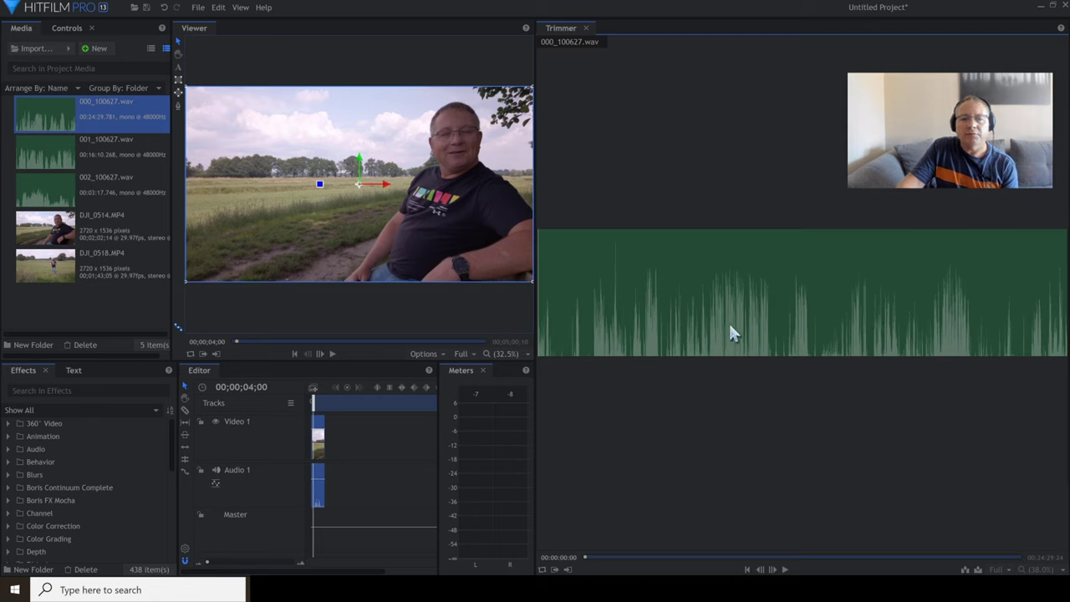
Step: Trim 000_100627.wav in the Trimmer to the section from about 10:16 to 10:39
drag(745, 557, 766, 557)
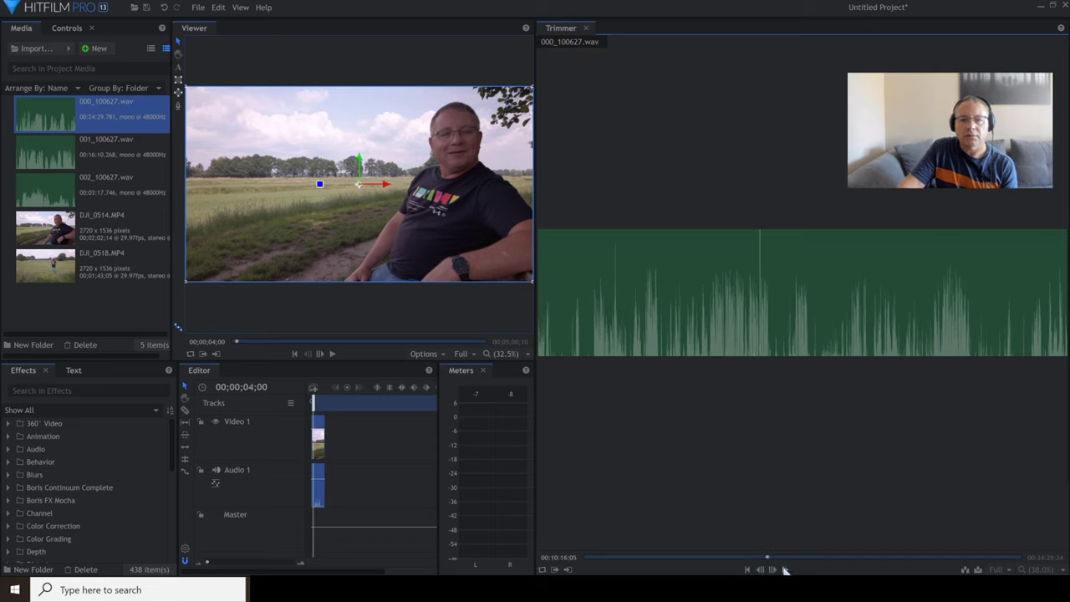
click(560, 569)
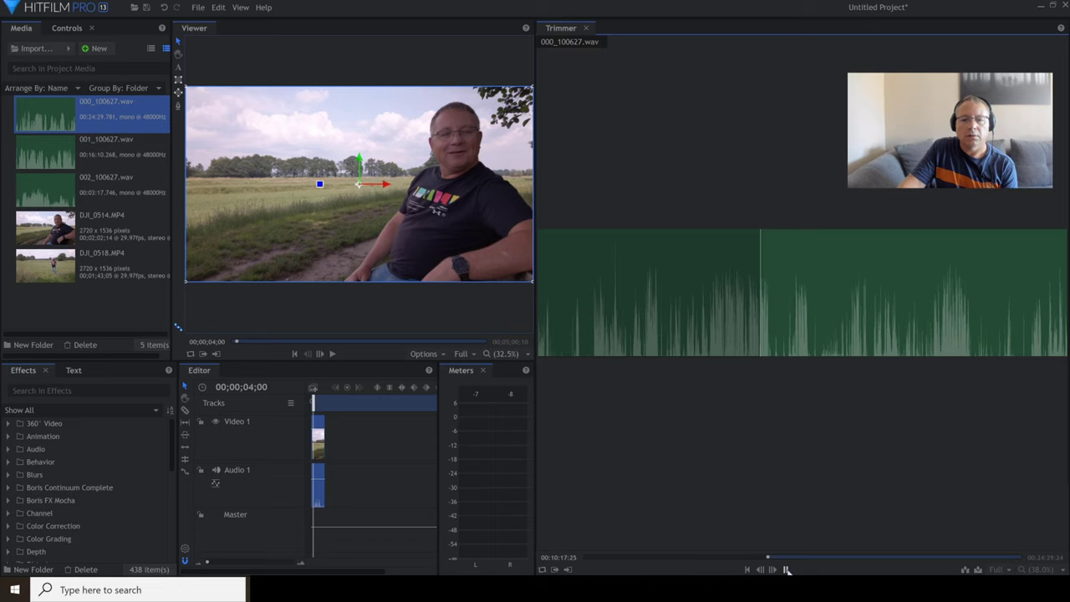
click(771, 558)
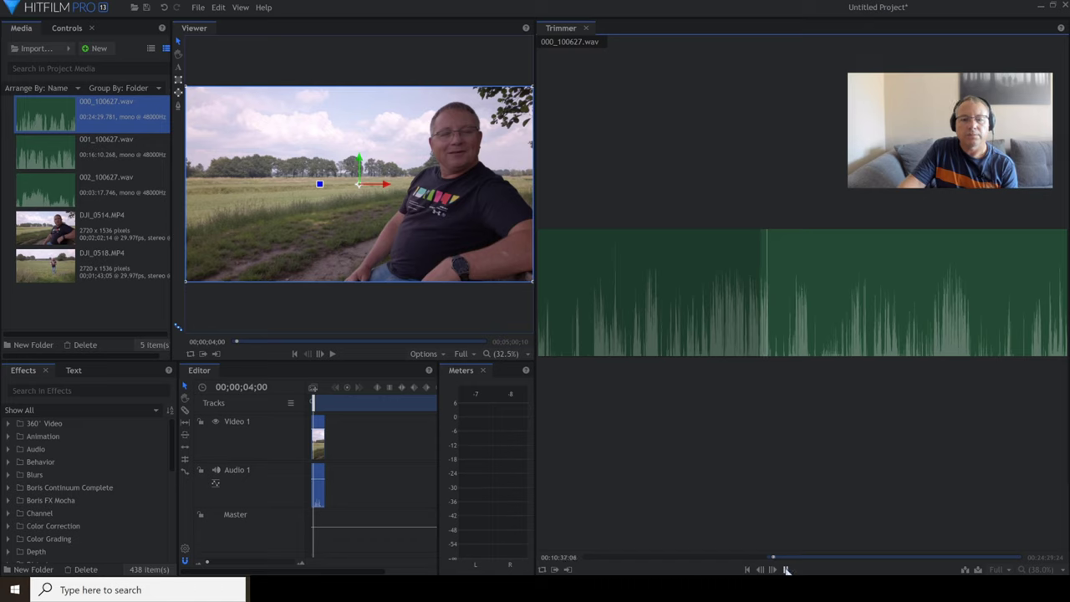
click(785, 569)
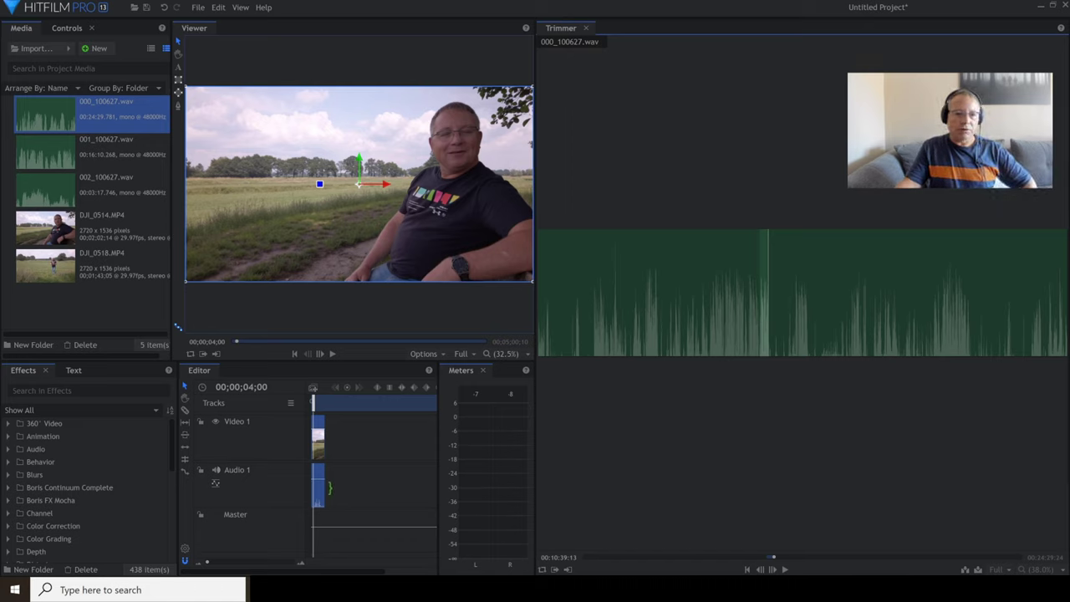
Step: Insert a second audio track, place the trimmed 000_100627.wav at its start, and close the Trimmer
right_click(270, 473)
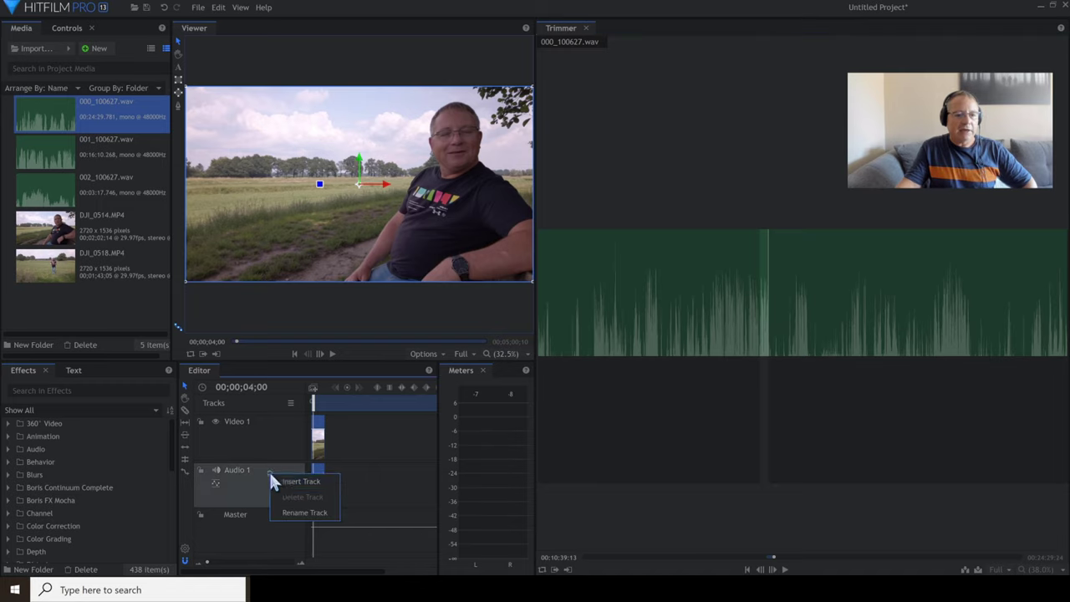
click(286, 483)
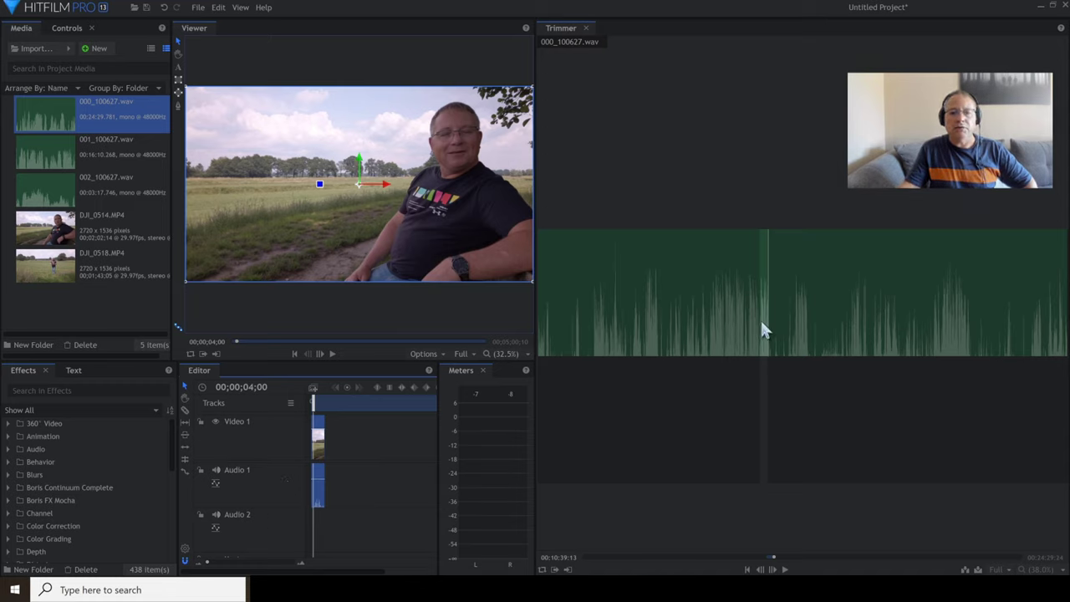
drag(766, 334, 307, 521)
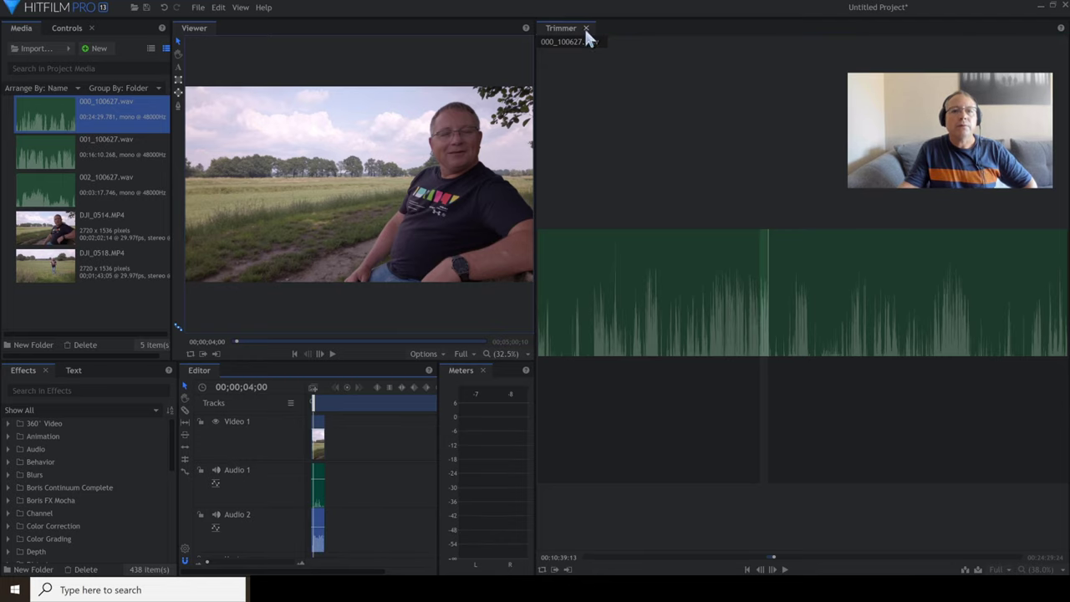
click(586, 28)
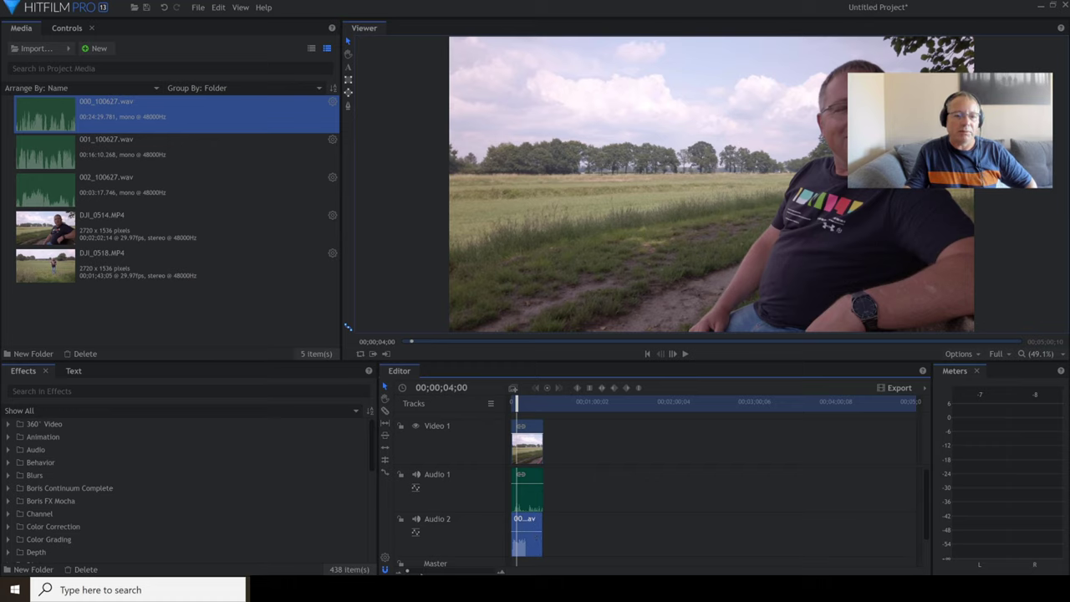
Step: Shift the 000_100627.wav clip on Audio 2 to line up its waveform roughly with the camera sound on Audio 1
drag(422, 572, 493, 571)
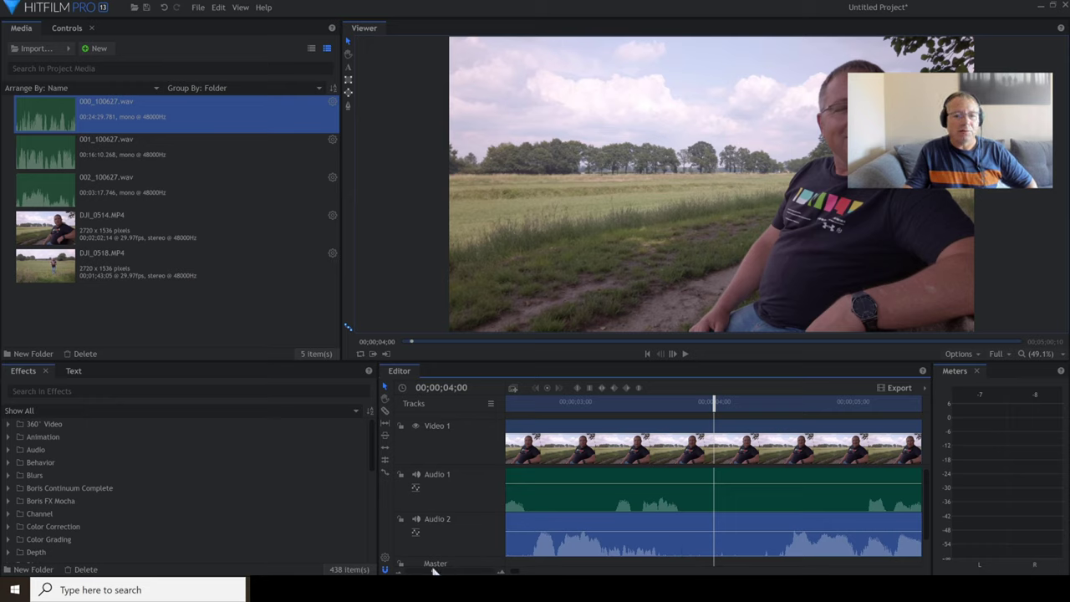
drag(433, 570, 428, 571)
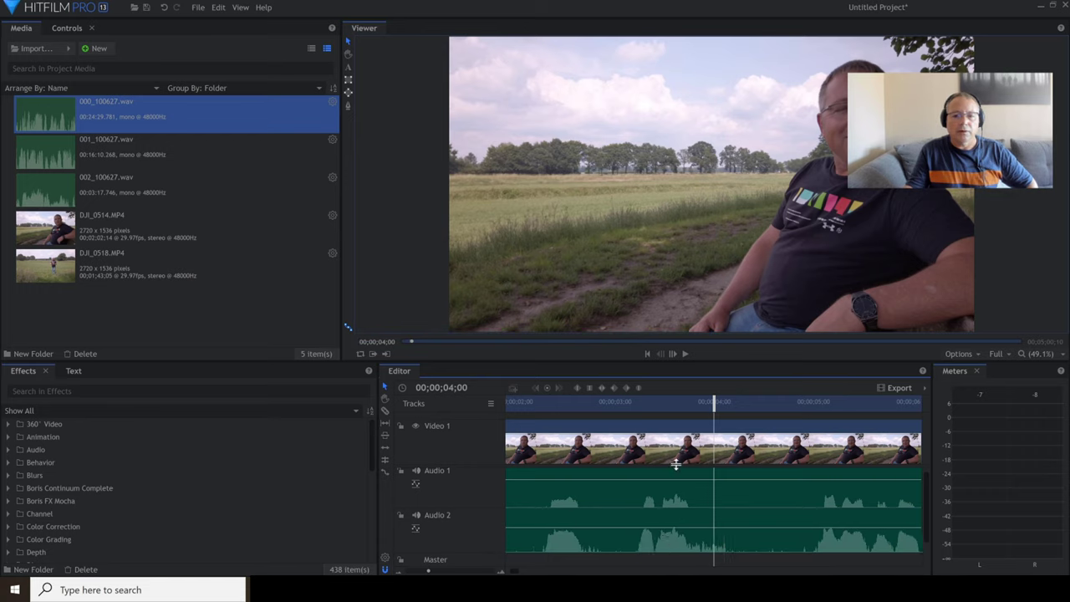
click(677, 405)
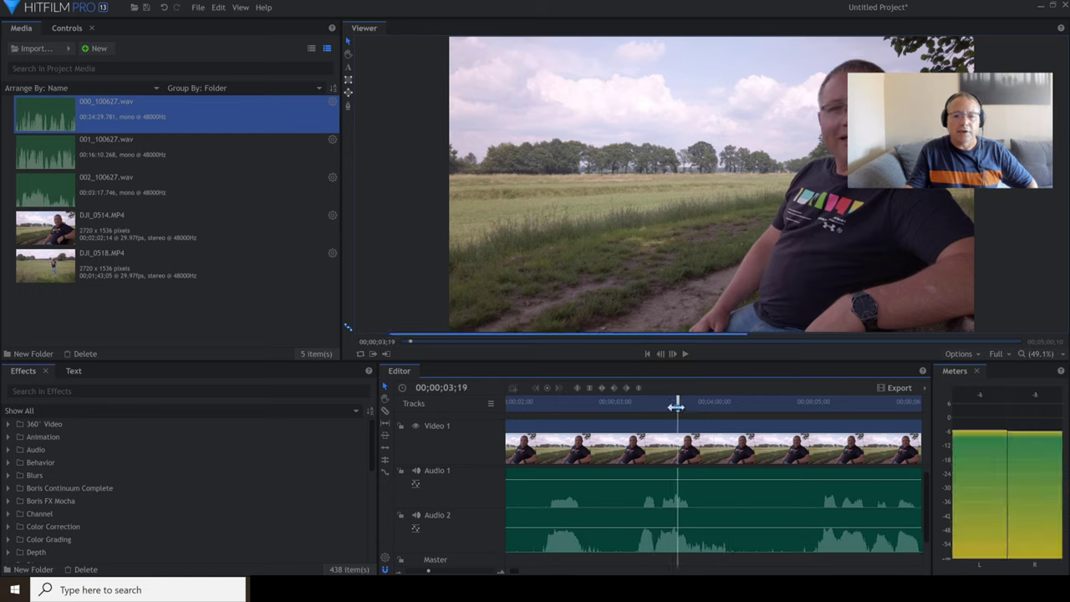
click(447, 570)
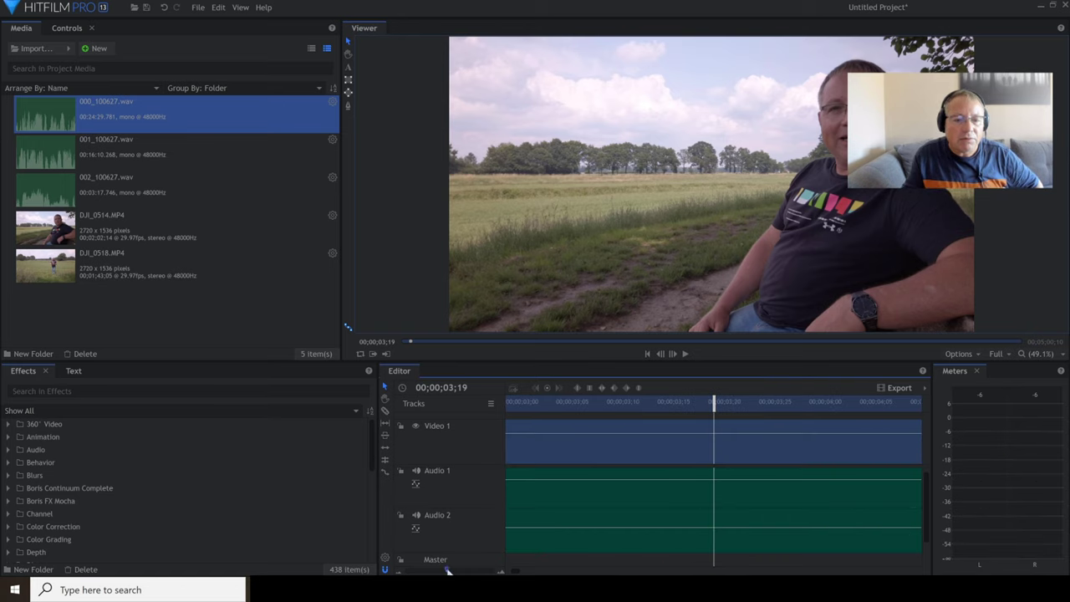
click(698, 540)
drag(701, 540, 708, 539)
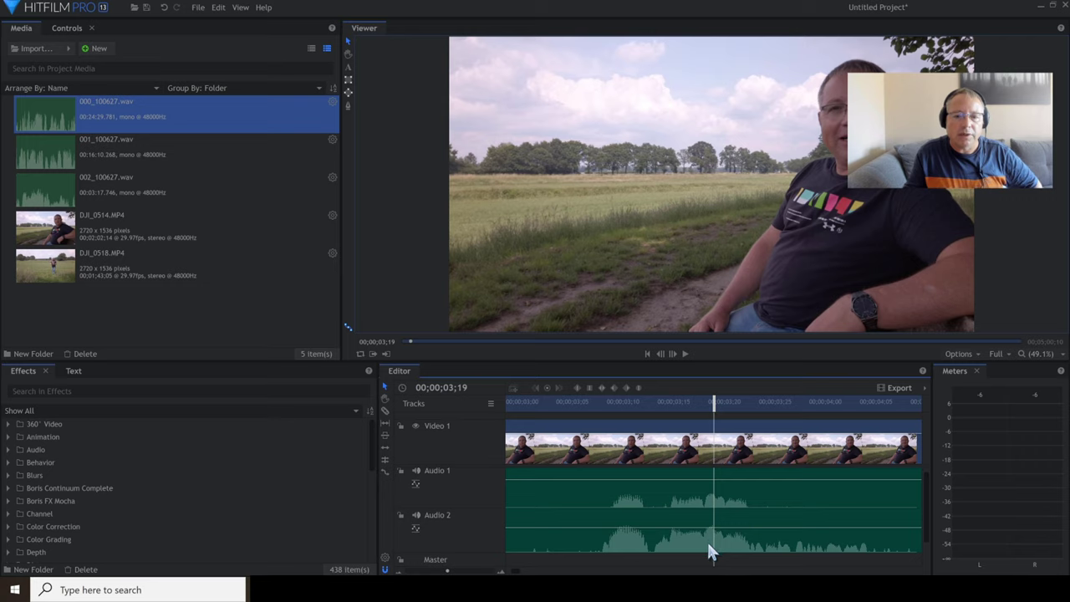
Step: Fine-tune the position of the 000_100627.wav clip against the Audio 1 waveform and play both to check the sync
drag(447, 571, 477, 571)
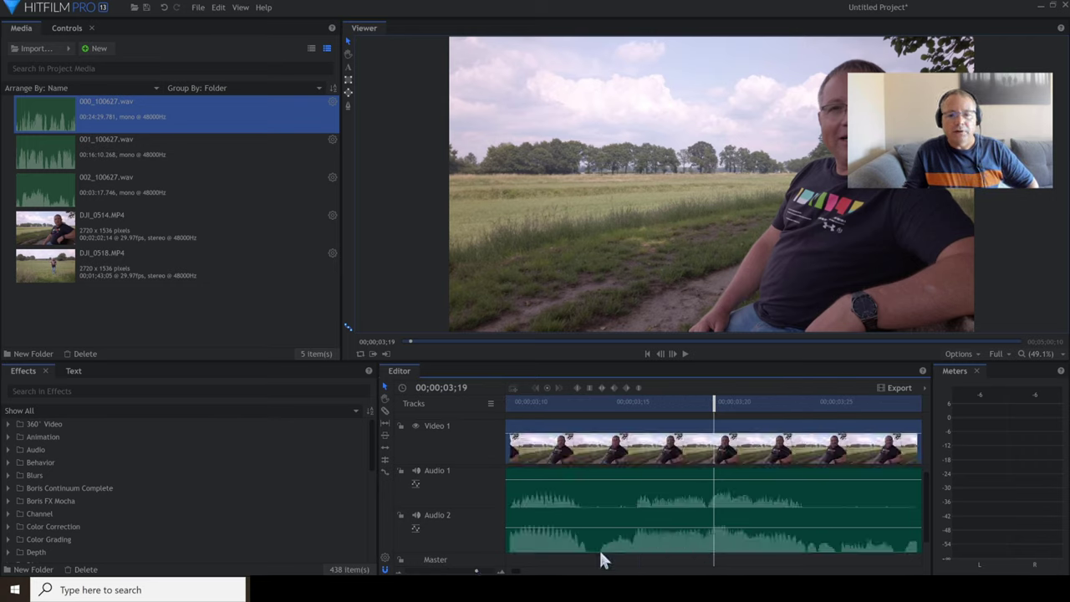
click(724, 535)
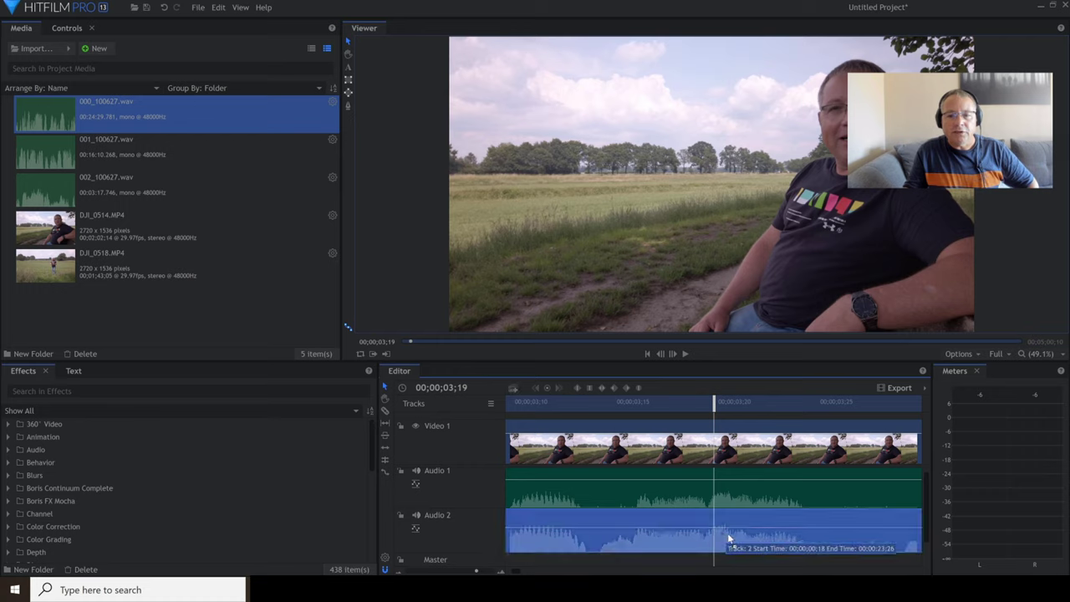
click(729, 535)
click(734, 541)
click(725, 544)
click(723, 544)
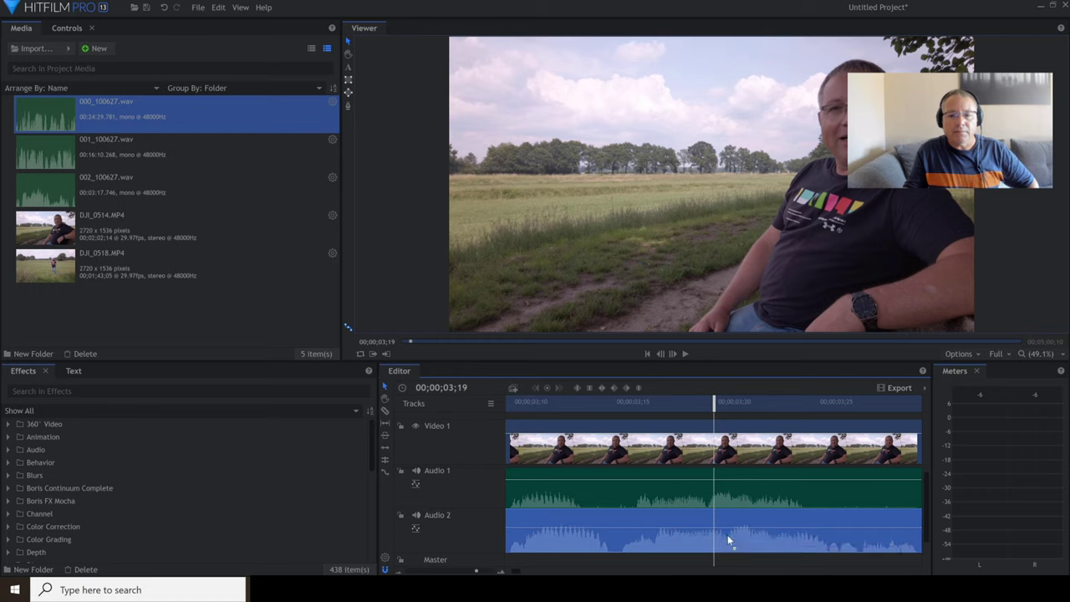
click(717, 545)
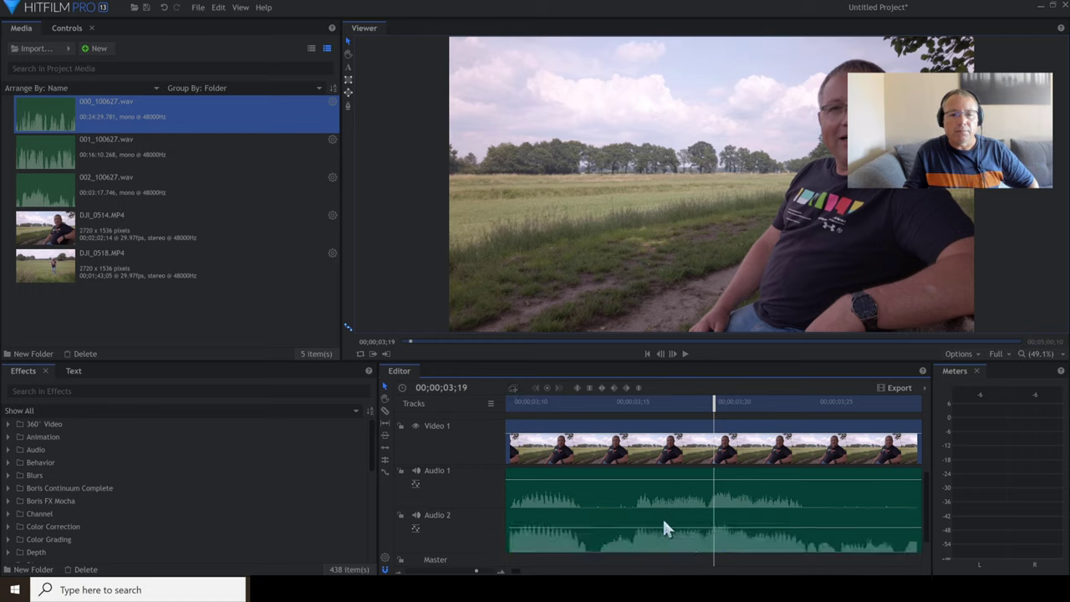
click(685, 354)
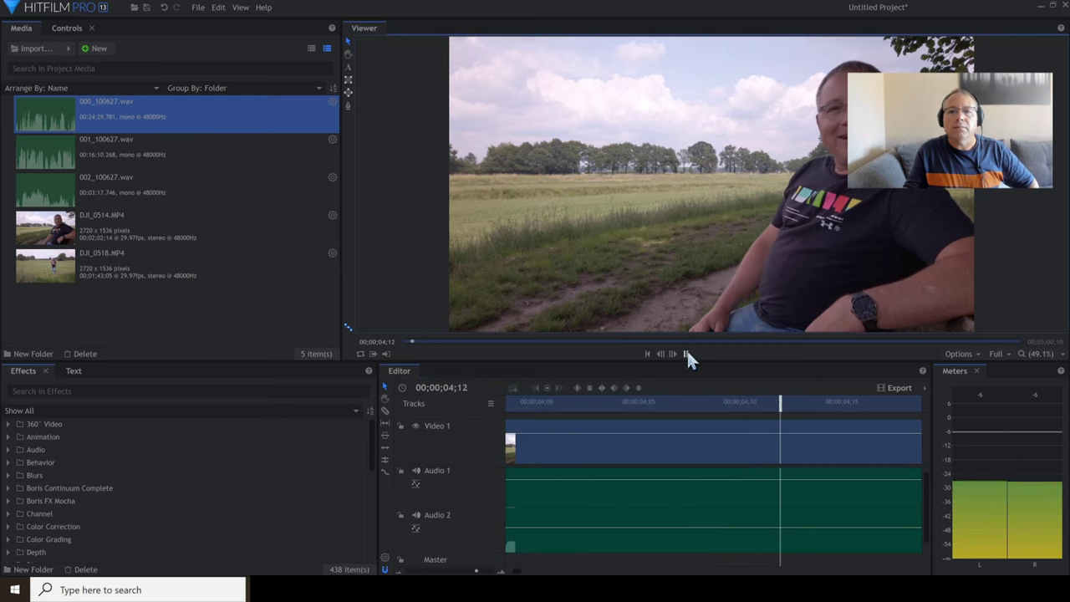
click(686, 352)
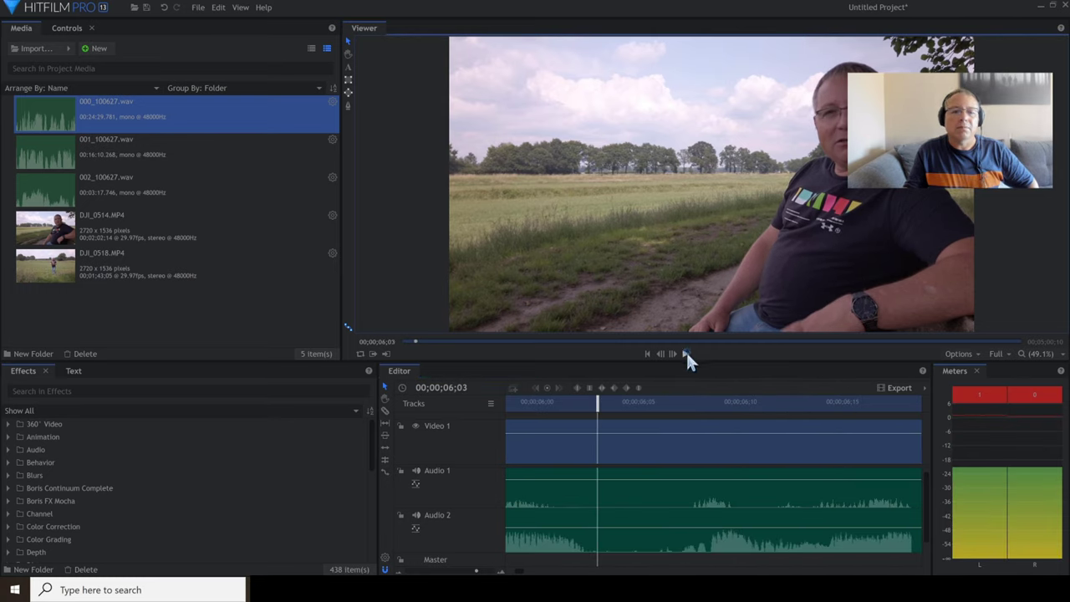
Step: Unlink the DJI_0514.MP4 video from its camera sound and remove that sound from Audio 1
drag(421, 572, 410, 572)
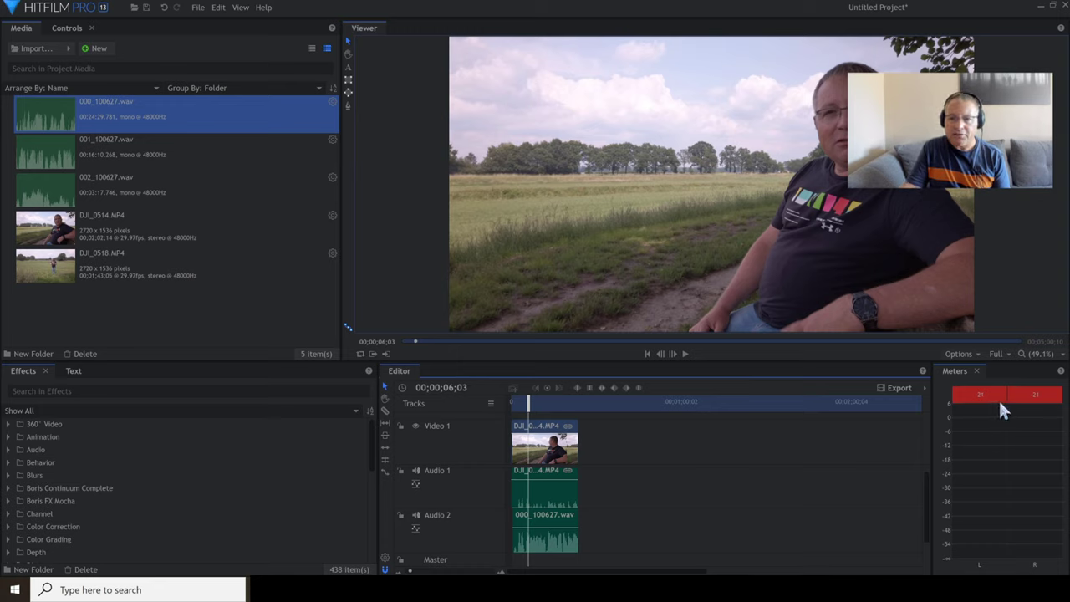
right_click(564, 487)
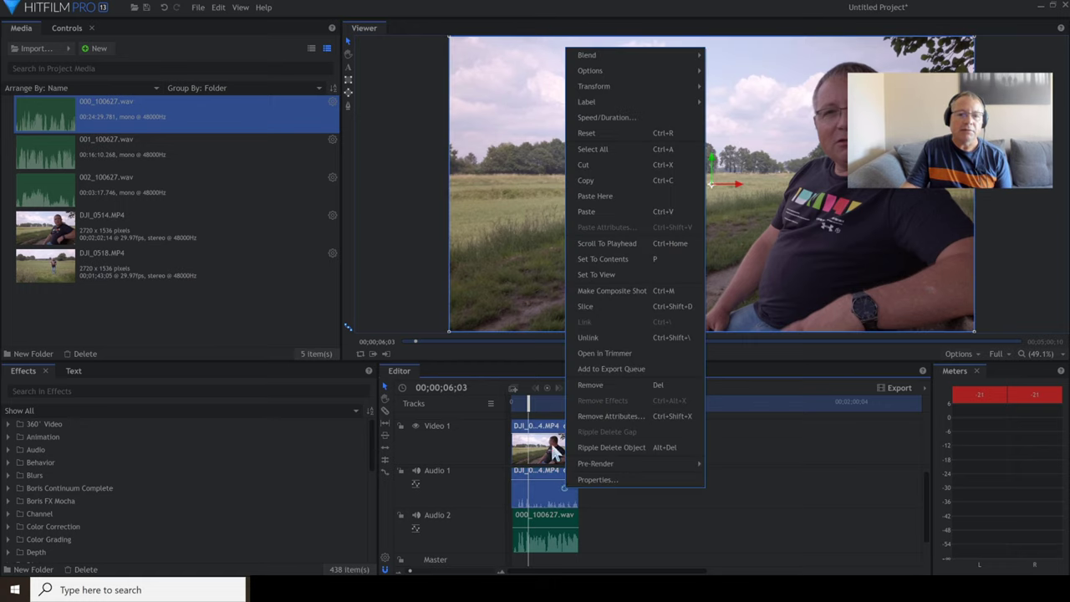
click(654, 503)
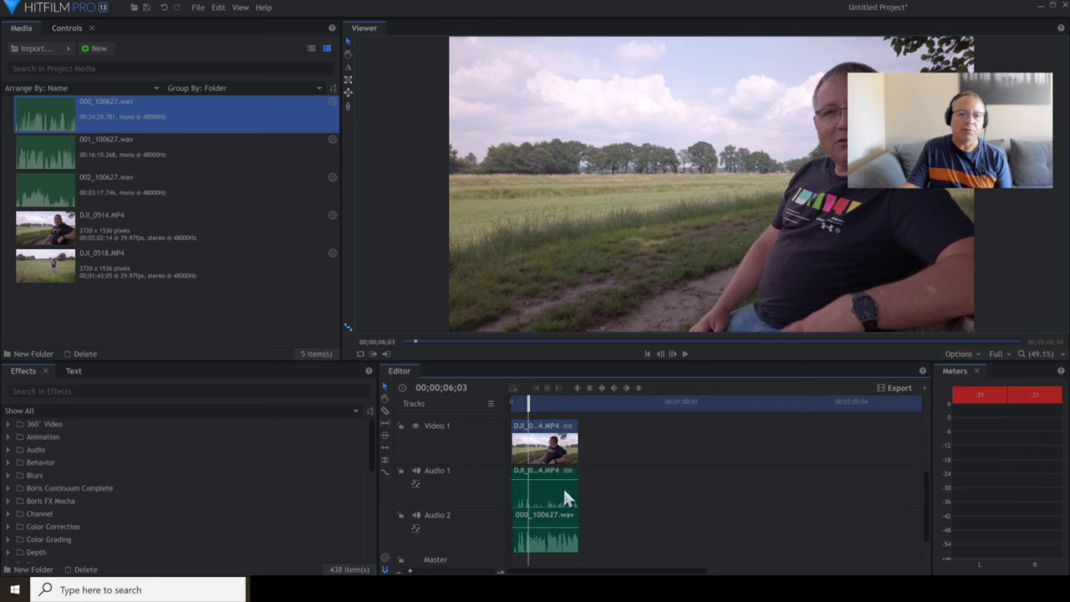
right_click(565, 494)
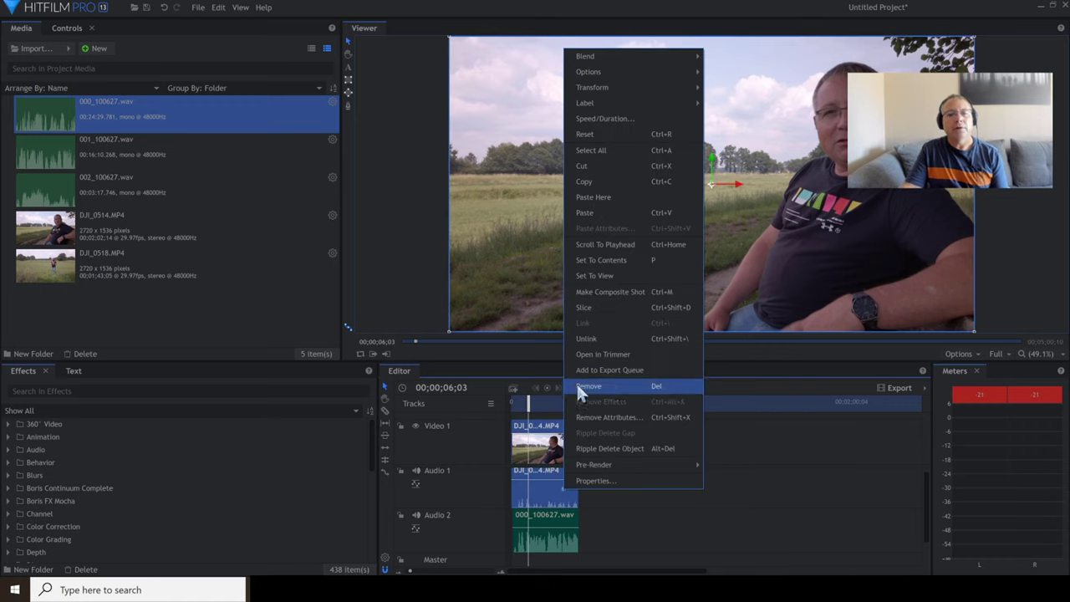
click(586, 338)
click(629, 475)
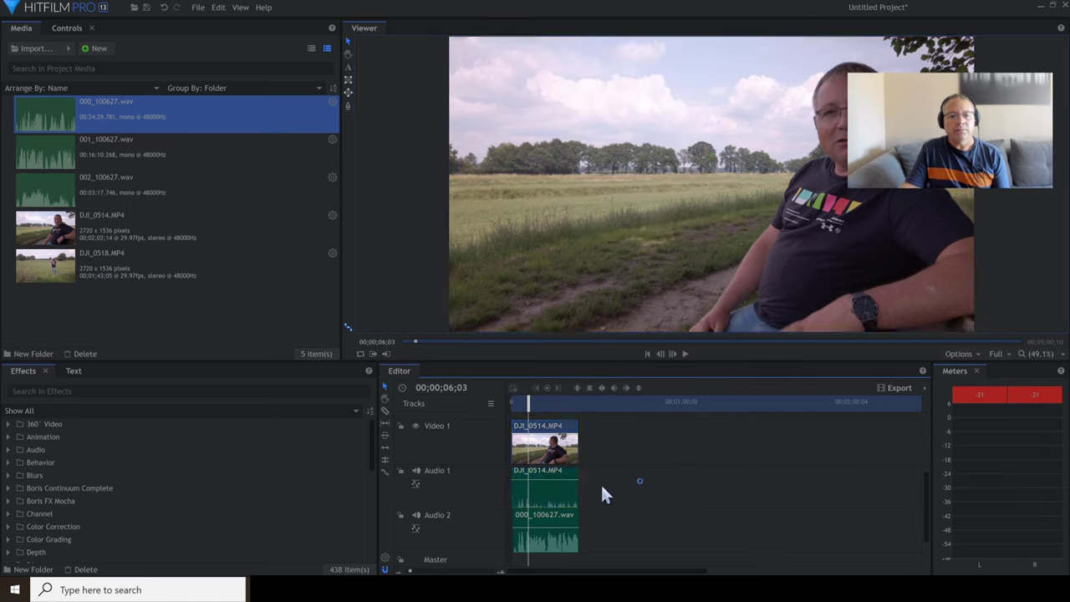
right_click(550, 495)
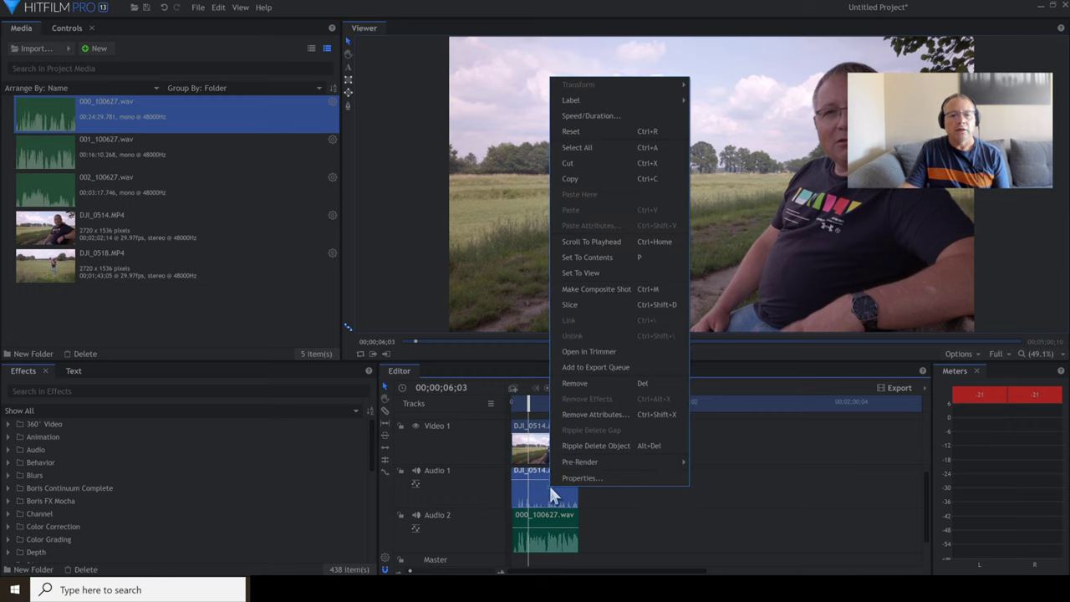
click(574, 383)
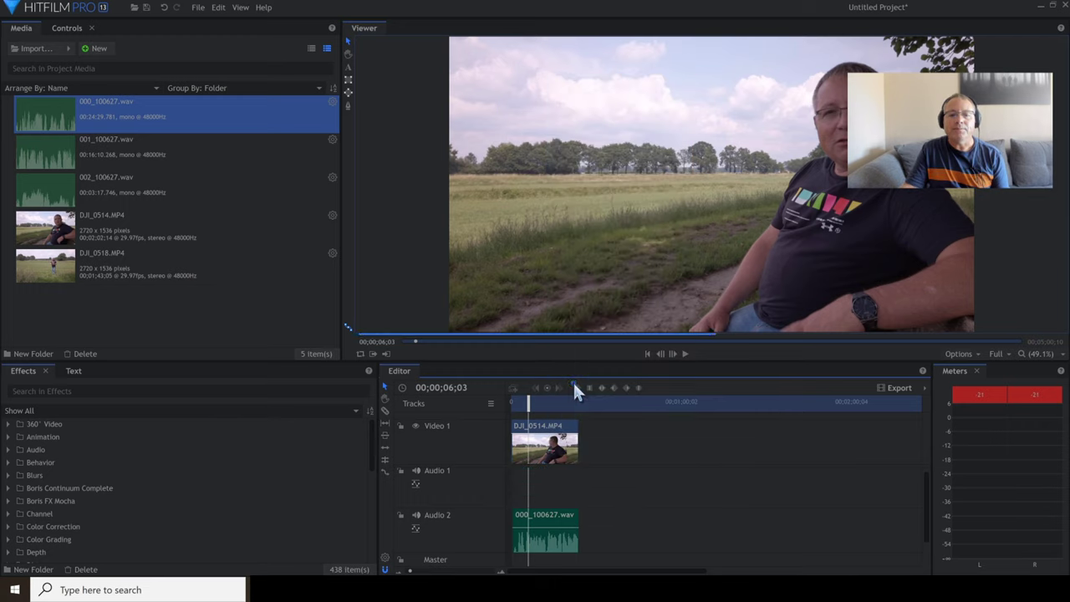
Step: Move the 000_100627.wav clip from Audio 2 up to Audio 1, keeping it in sync with the video
click(552, 539)
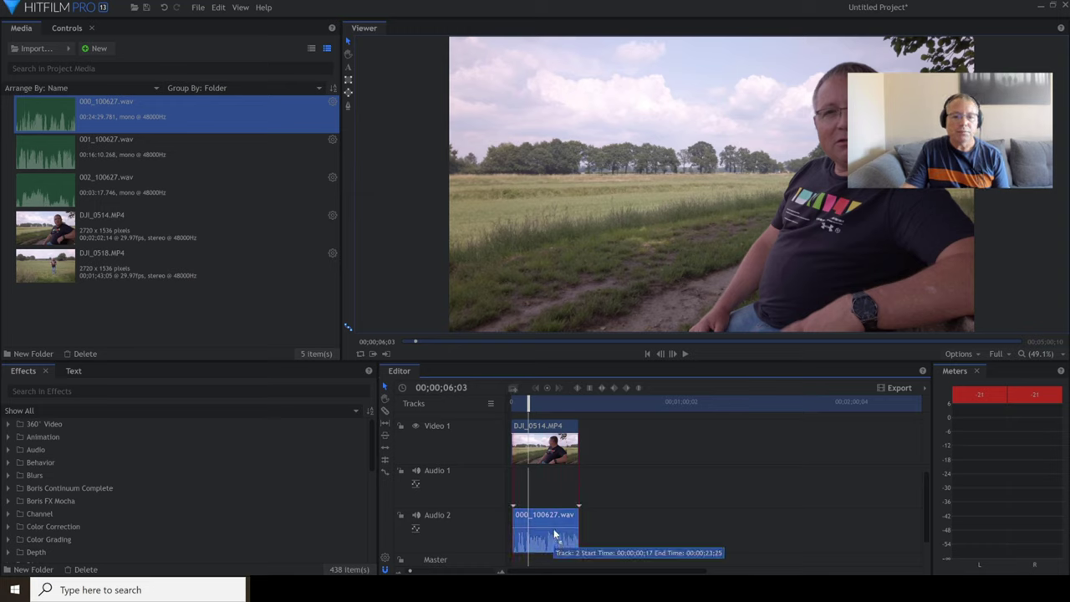
drag(554, 506, 554, 505)
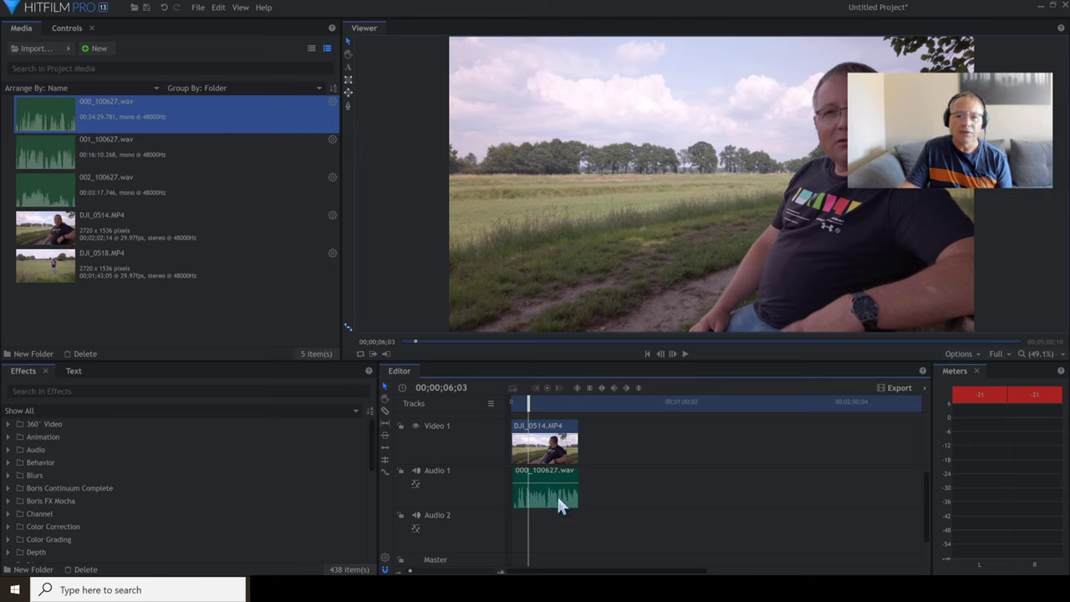
Step: Link the DJI_0514.MP4 video on Video 1 with the 000_100627.wav audio on Audio 1
drag(630, 443, 518, 502)
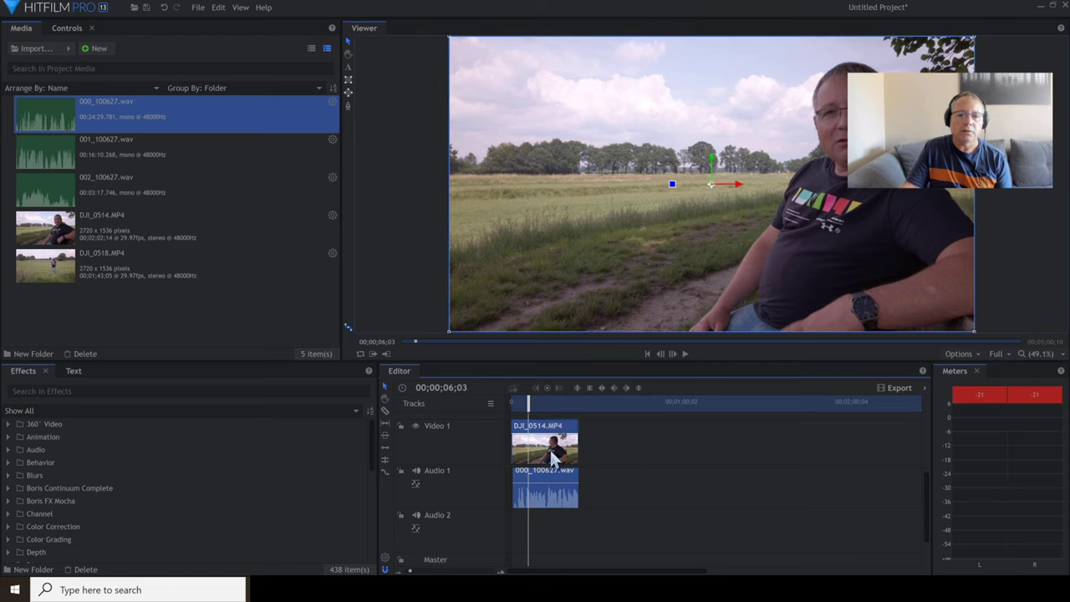
right_click(550, 452)
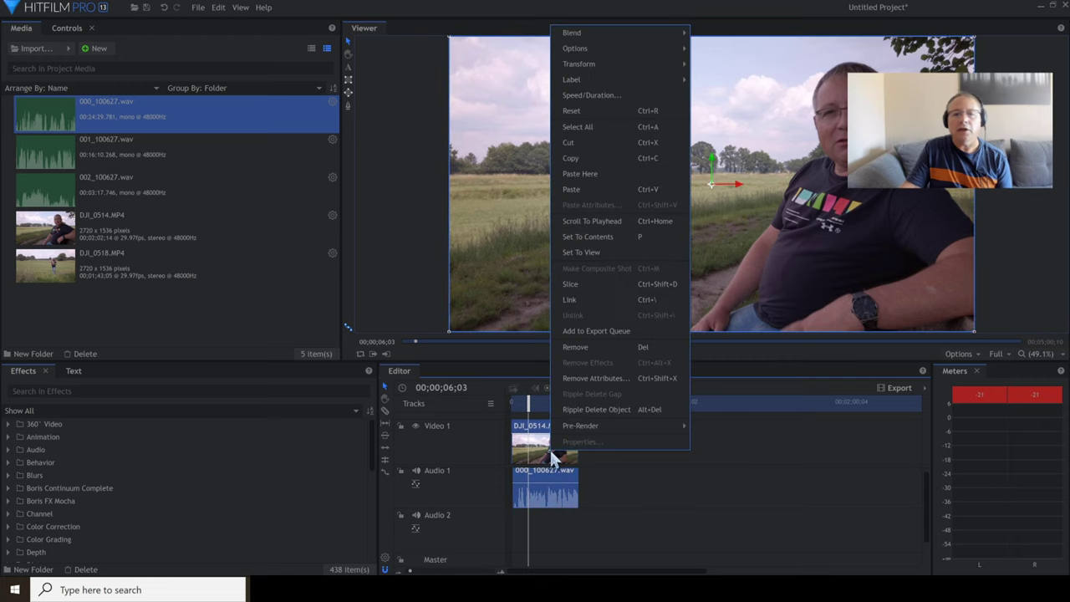
click(583, 302)
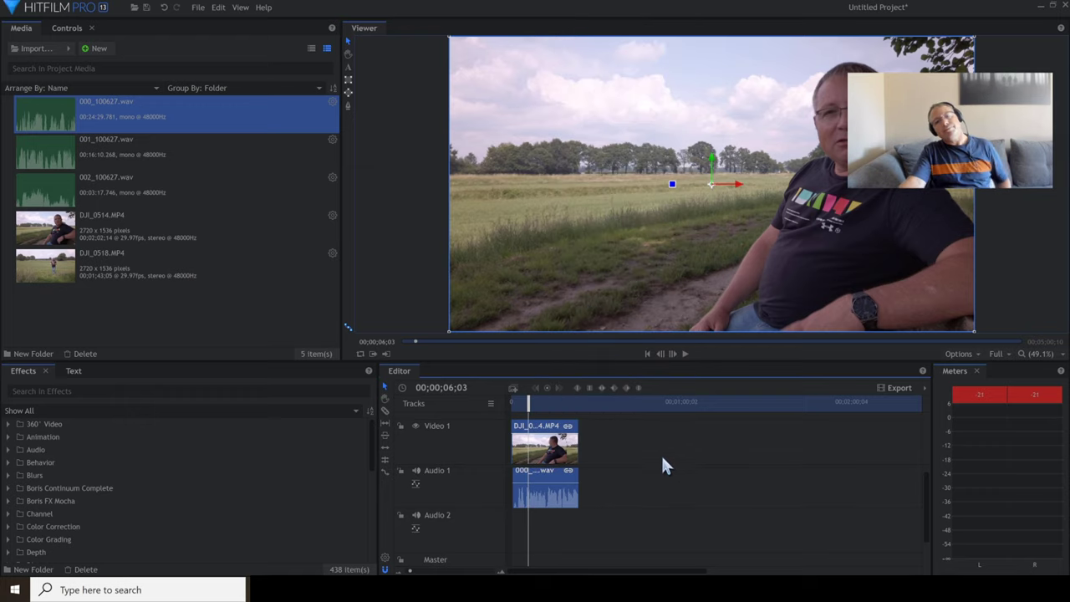
Step: Play a few seconds of the linked video and audio to check that they stay in sync
drag(543, 431, 536, 433)
click(683, 354)
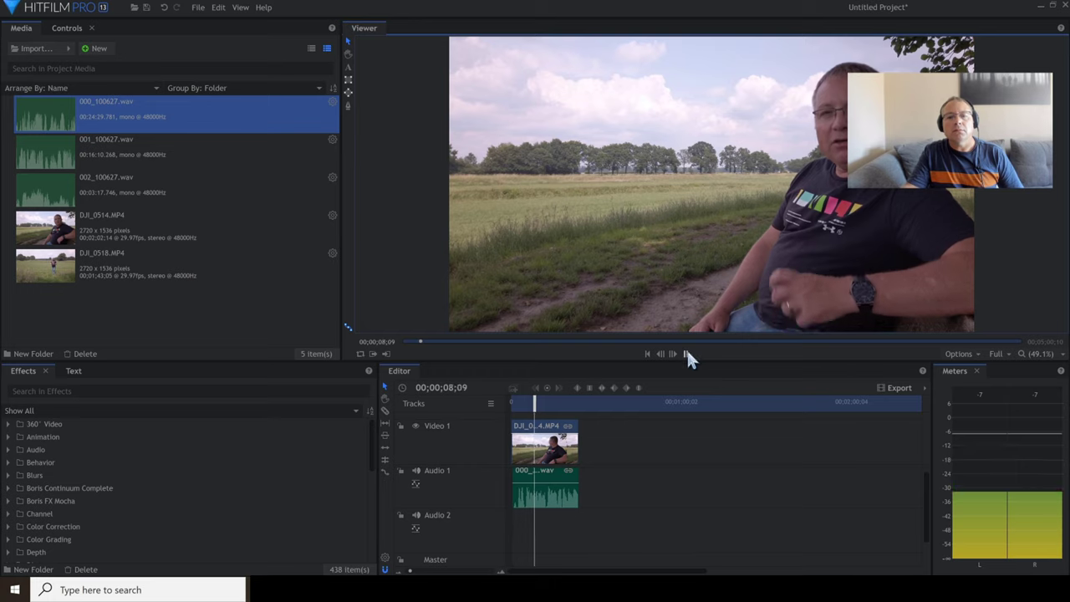
click(686, 354)
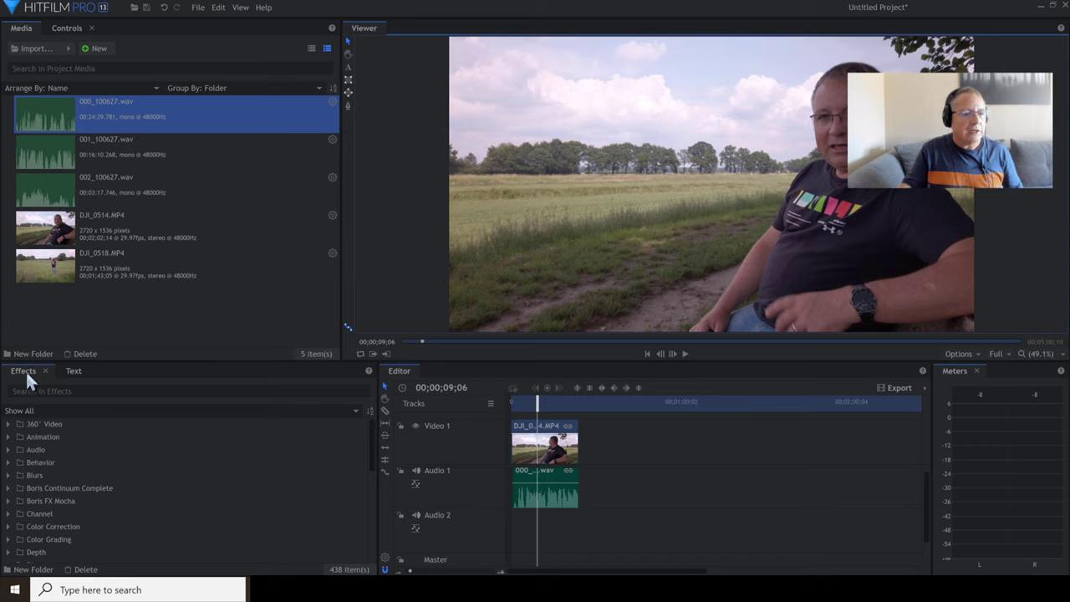
Step: Apply the LUT effect from the Color Grading effects to the DJI_0514.MP4 clip on Video 1
click(9, 539)
scroll(249, 500, down, 3)
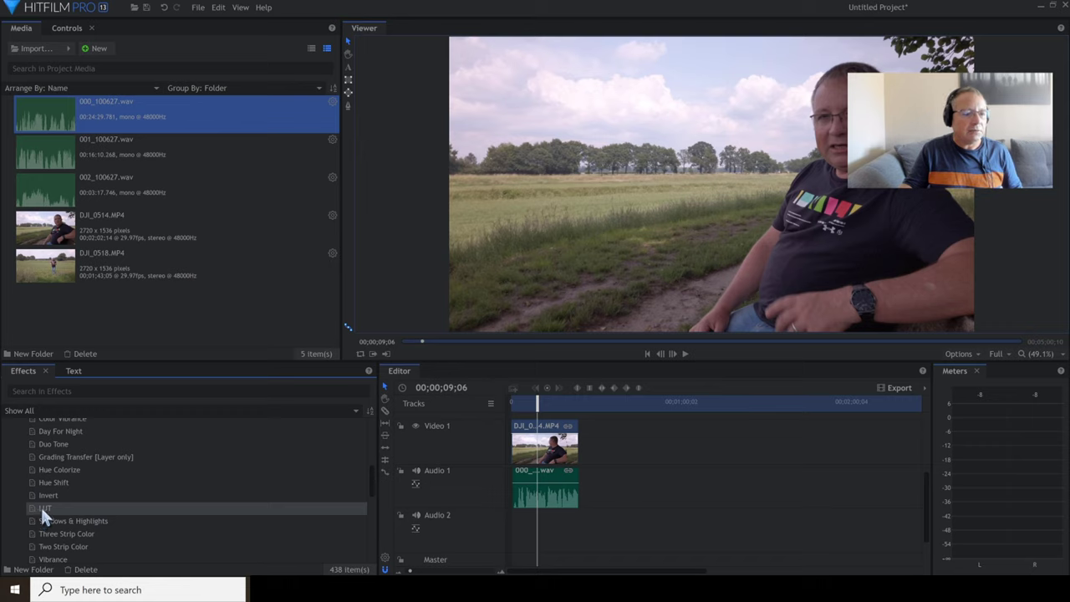
drag(40, 505, 528, 443)
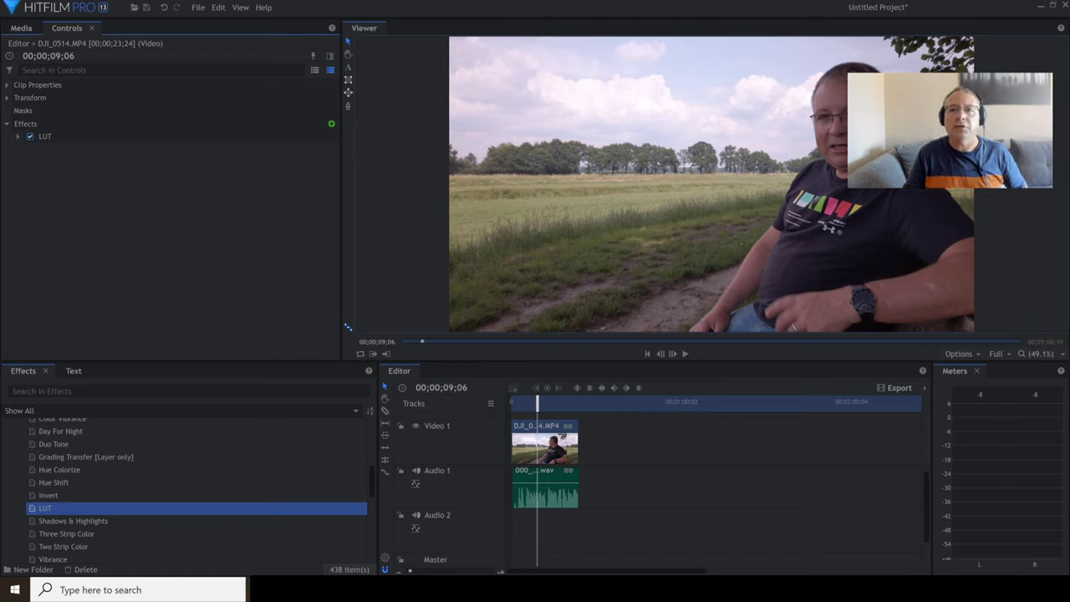
Step: Load "Kodak Eastman Color Negative 50T (5251) - Look.cube" from The Good, The Bad And The Ugly (1966) folder into the LUT effect
click(18, 136)
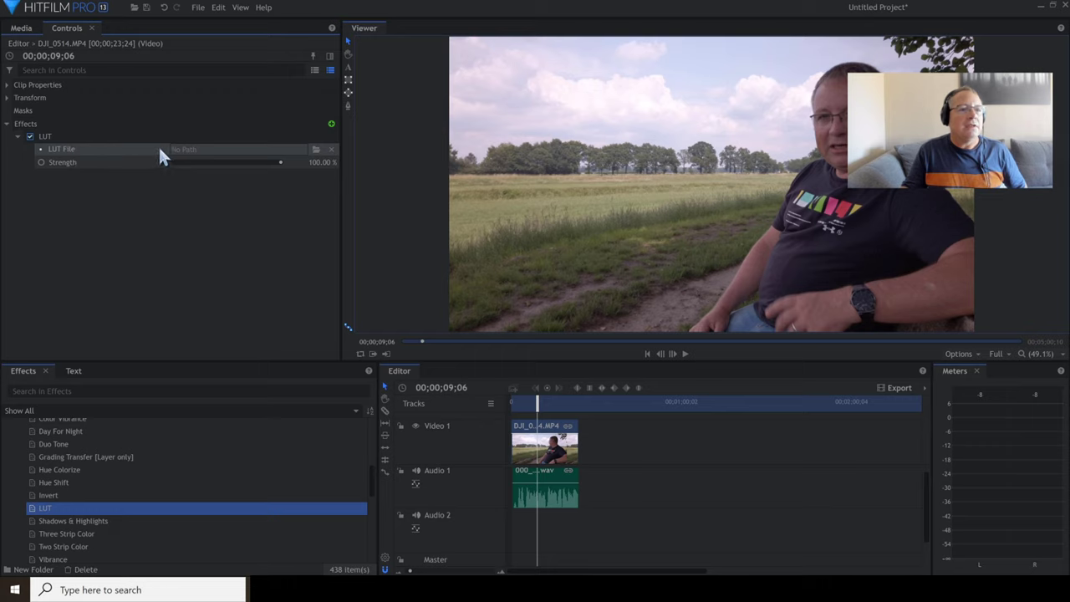
click(317, 155)
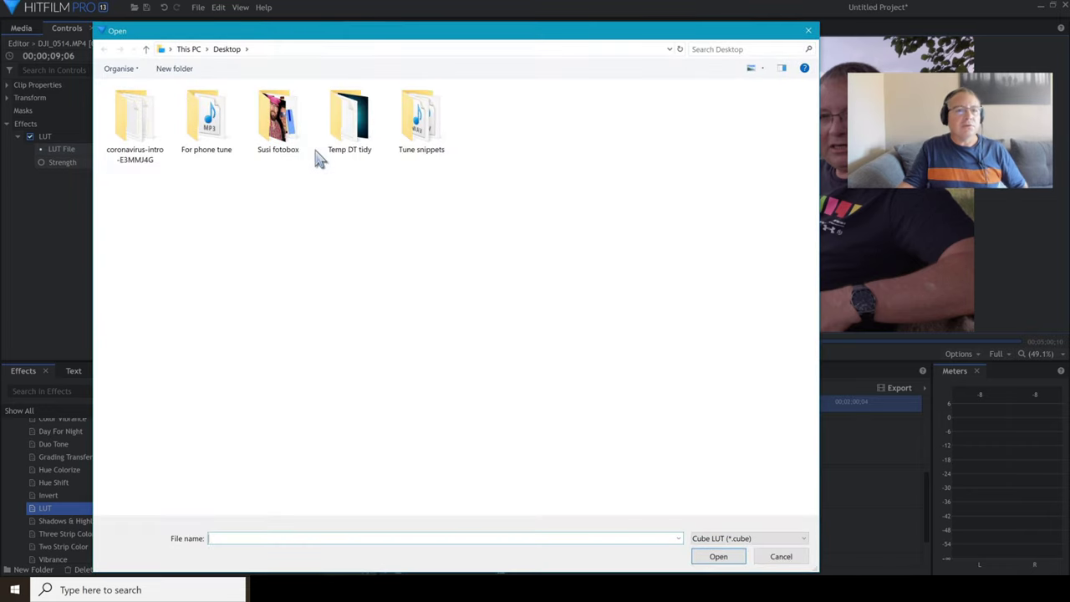
click(188, 48)
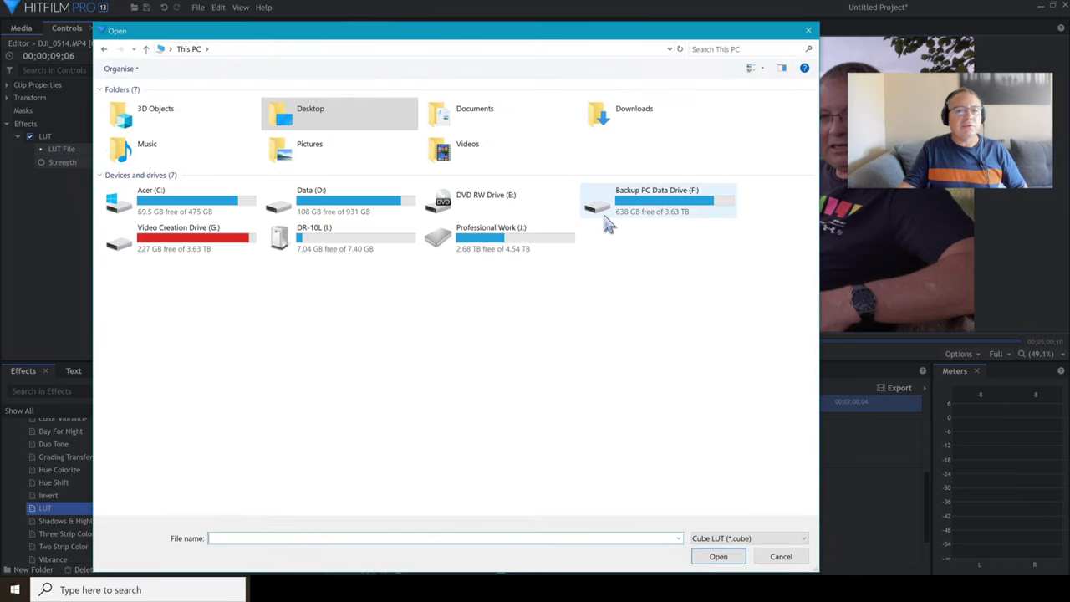
double_click(635, 209)
double_click(194, 134)
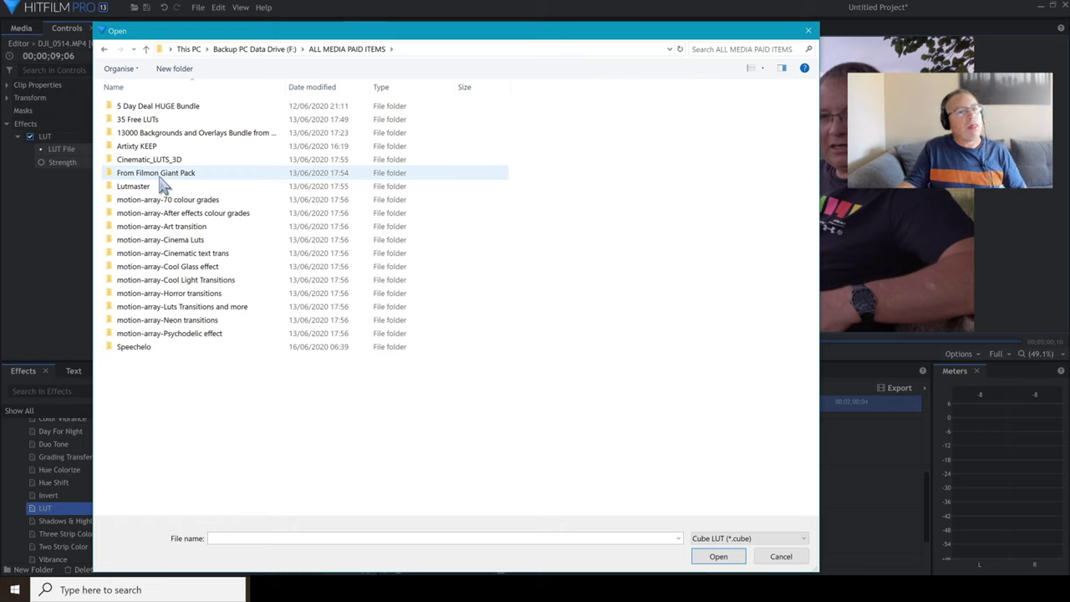
double_click(160, 176)
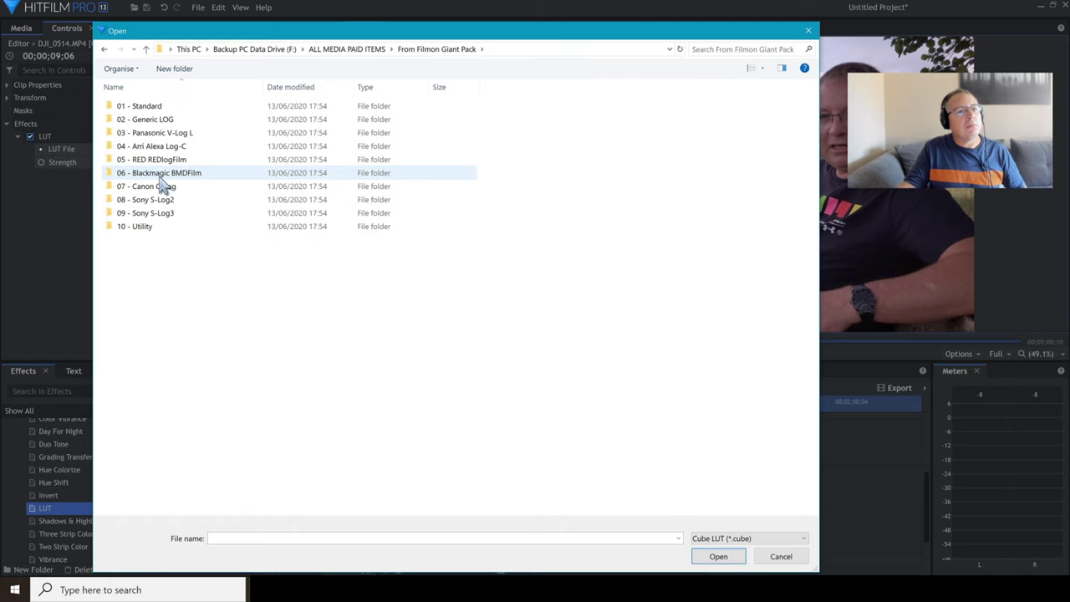
double_click(159, 108)
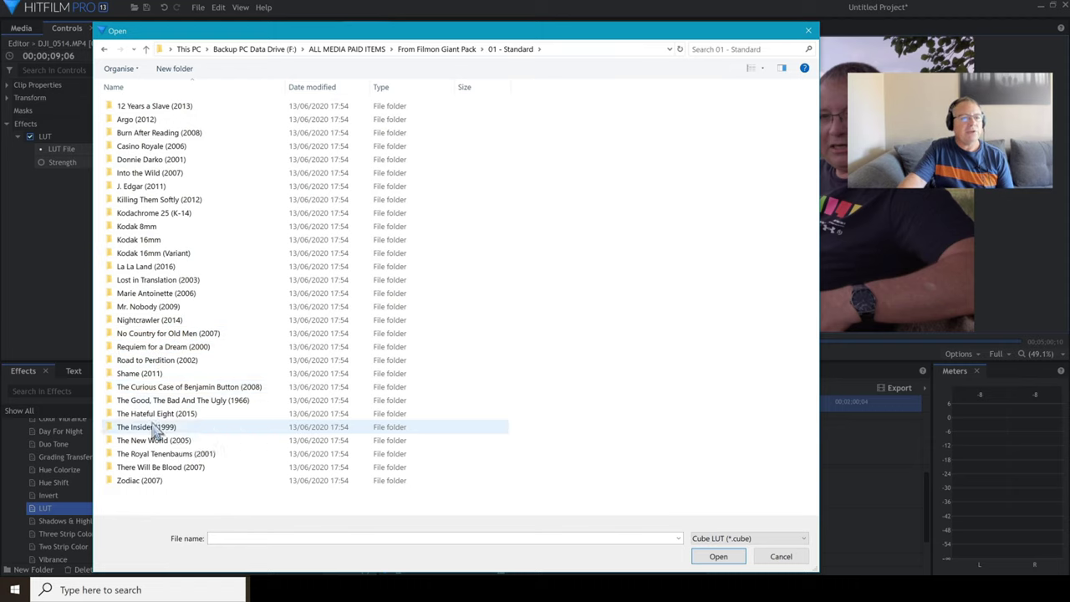
double_click(212, 403)
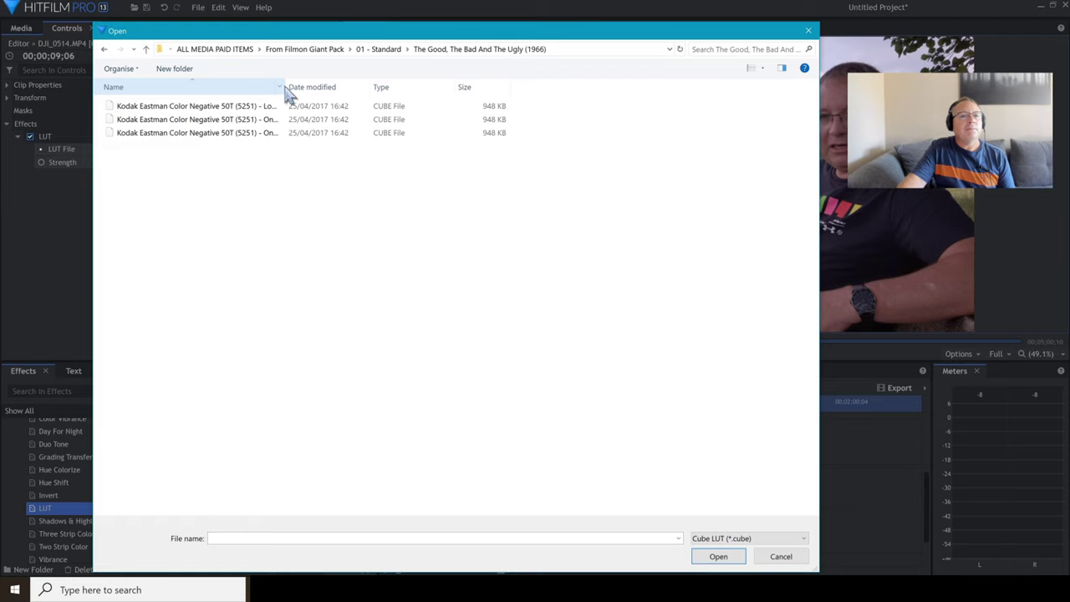
drag(283, 87, 392, 91)
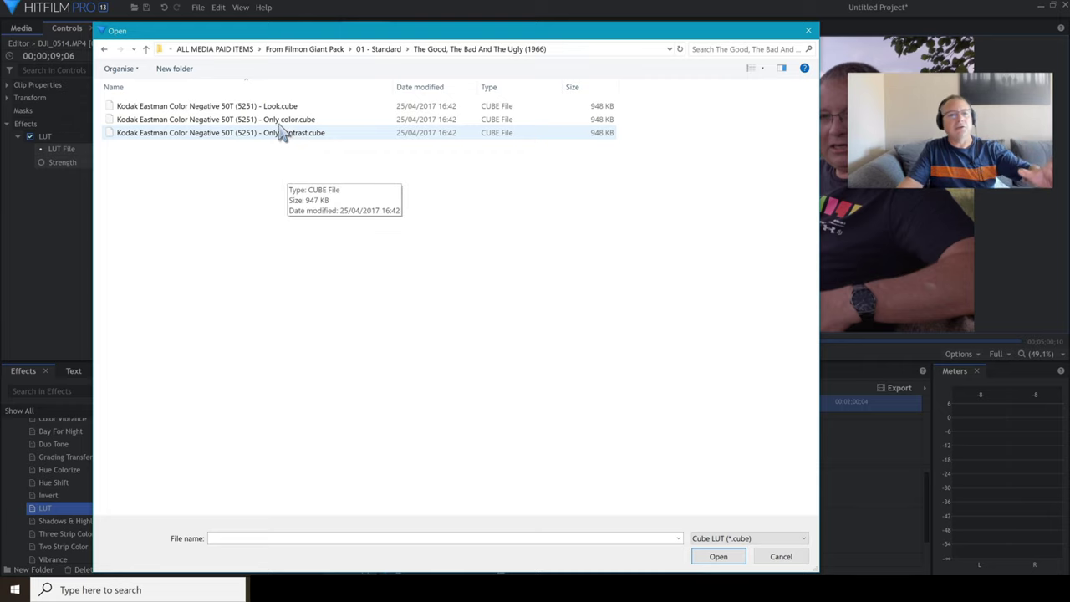
click(255, 107)
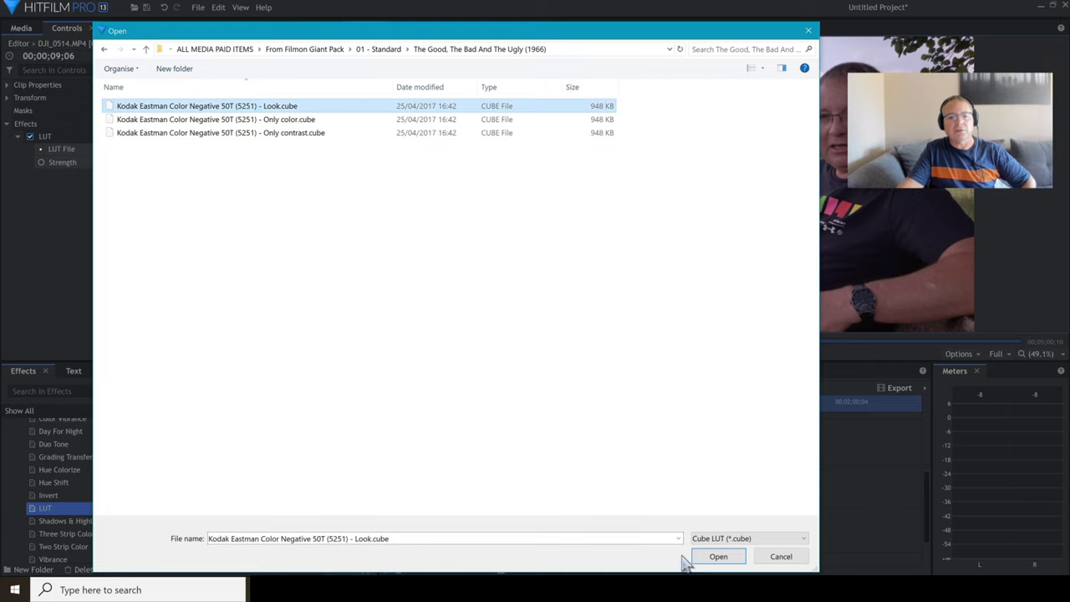
click(718, 556)
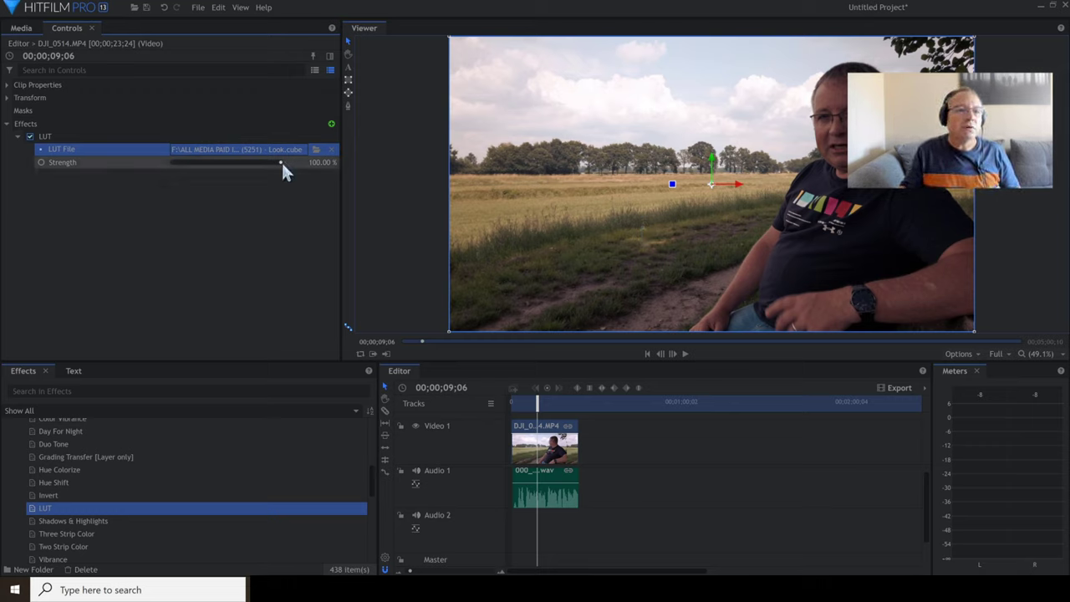
Step: Reduce the LUT strength to 71% to try a milder look, and remove the LUT effect from the clip
drag(282, 170, 255, 174)
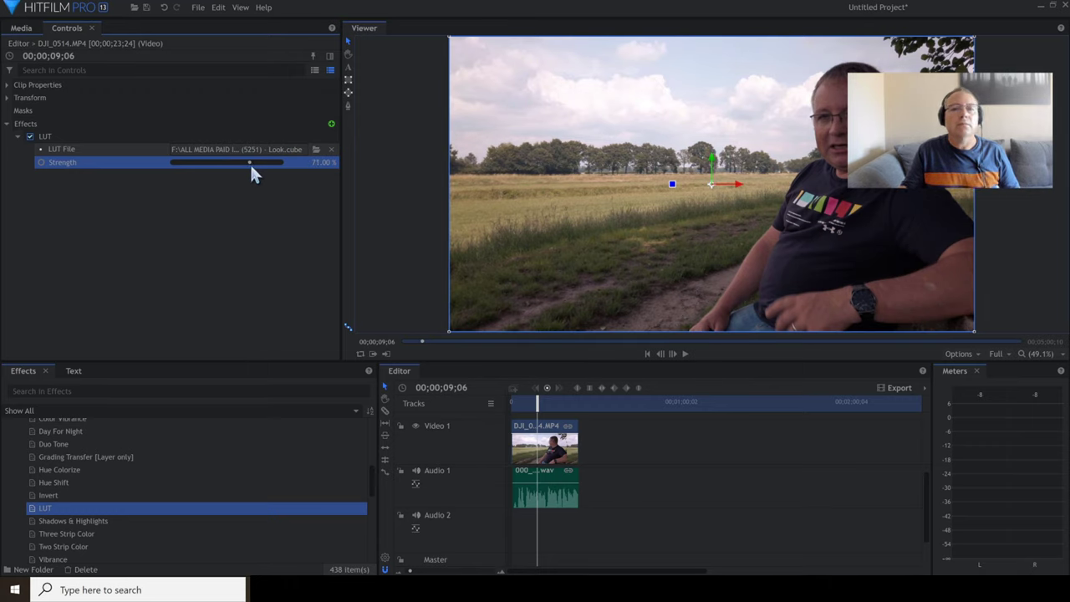
click(93, 139)
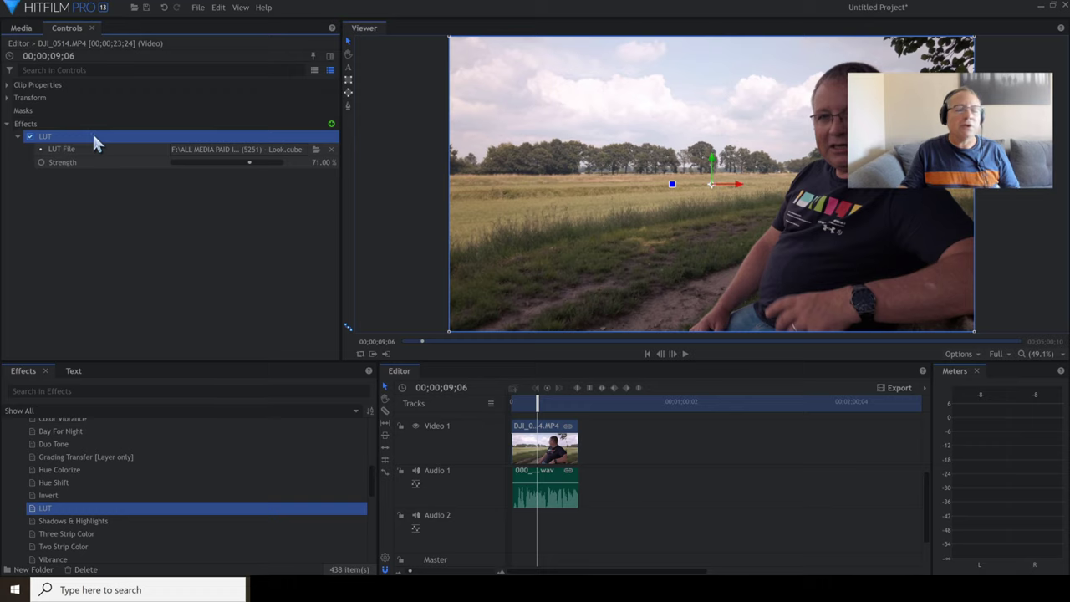
key(Delete)
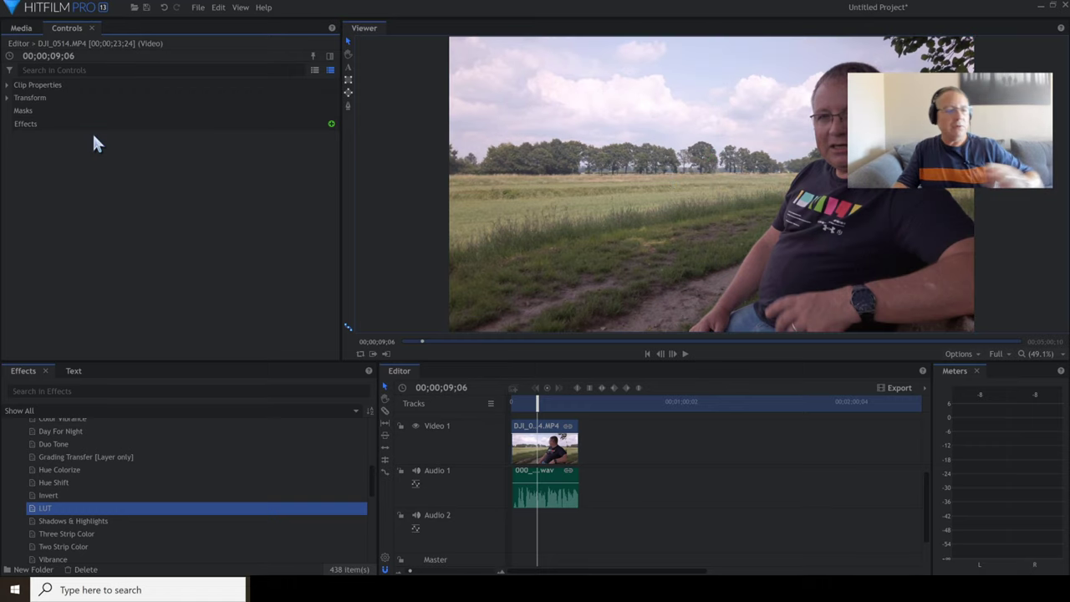
Step: Apply the Exposure Pro effect from the Color Correction effects to the DJI_0514.MP4 clip
scroll(7, 458, up, 3)
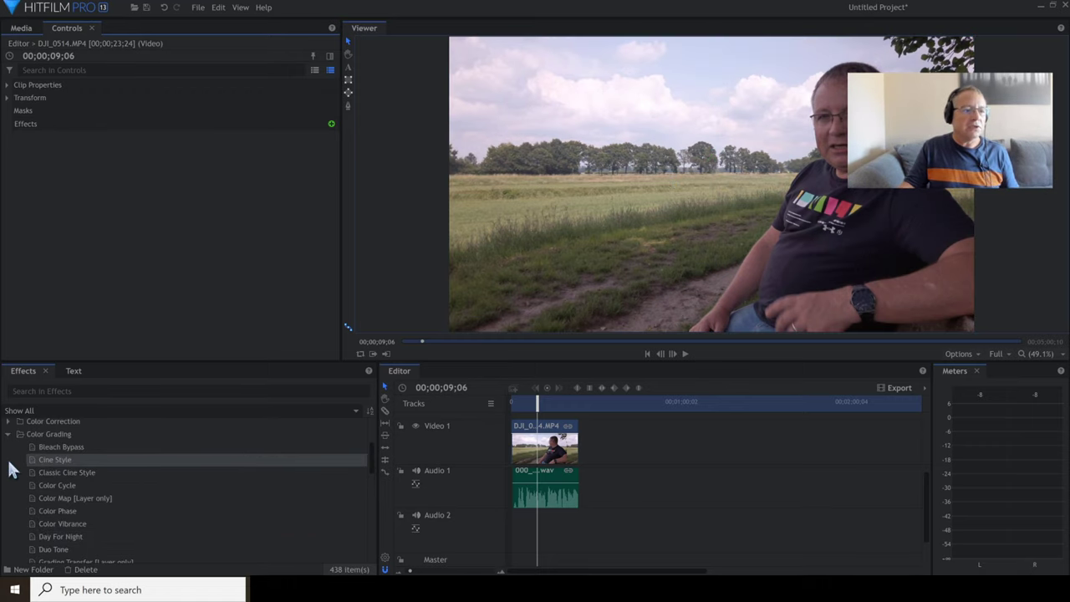
click(8, 435)
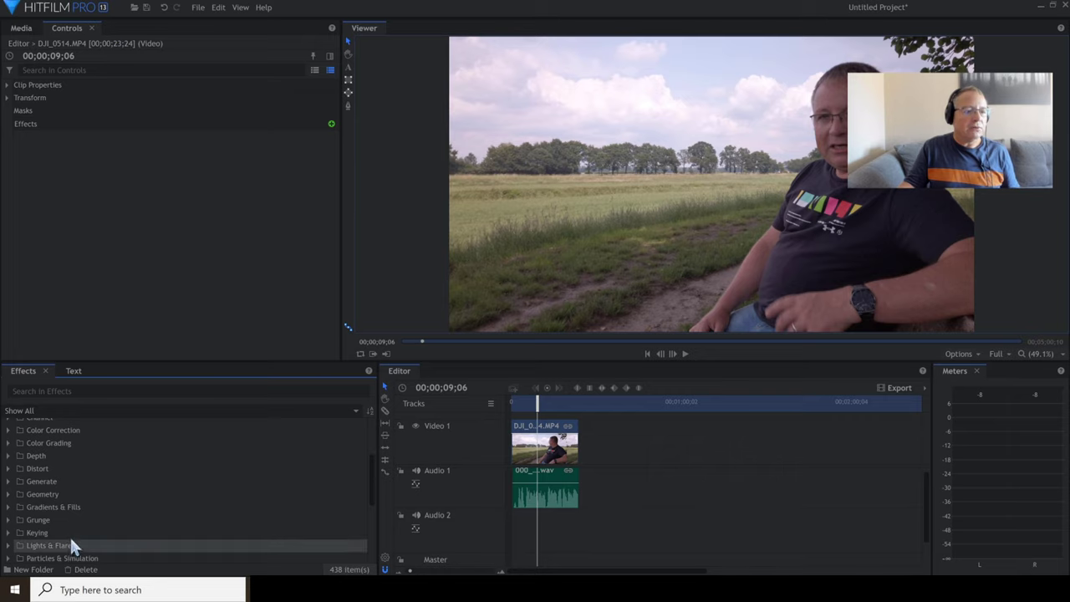
click(9, 430)
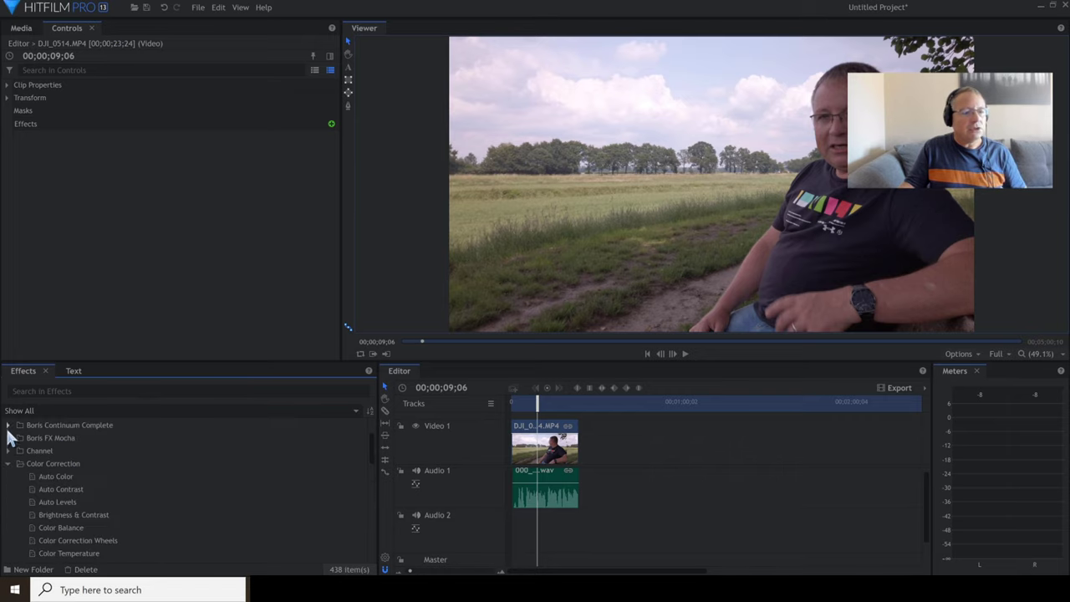
scroll(171, 478, down, 1)
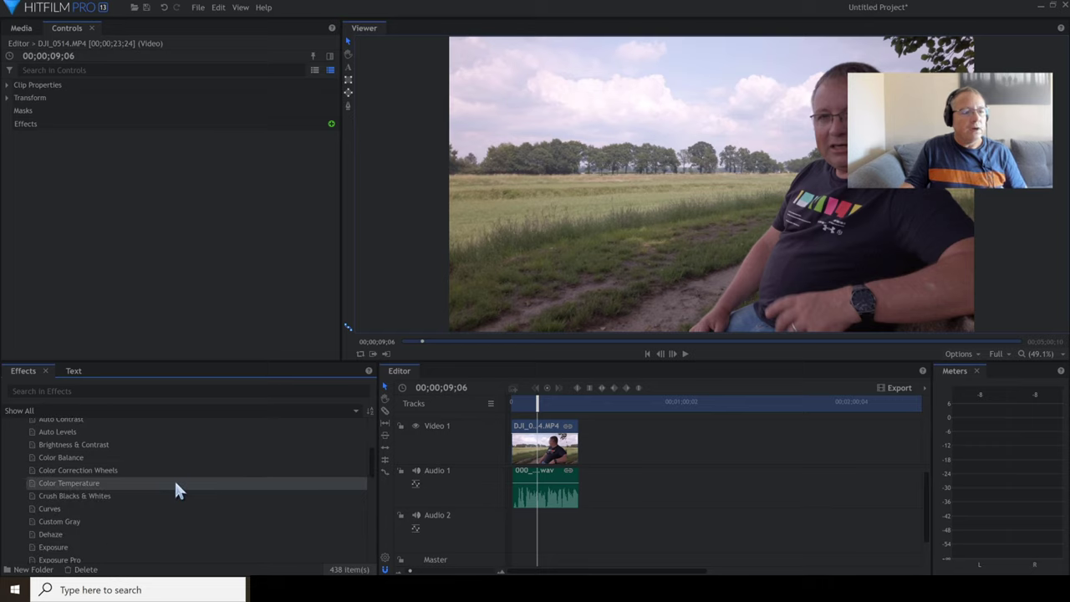
scroll(163, 495, down, 1)
drag(56, 523, 546, 451)
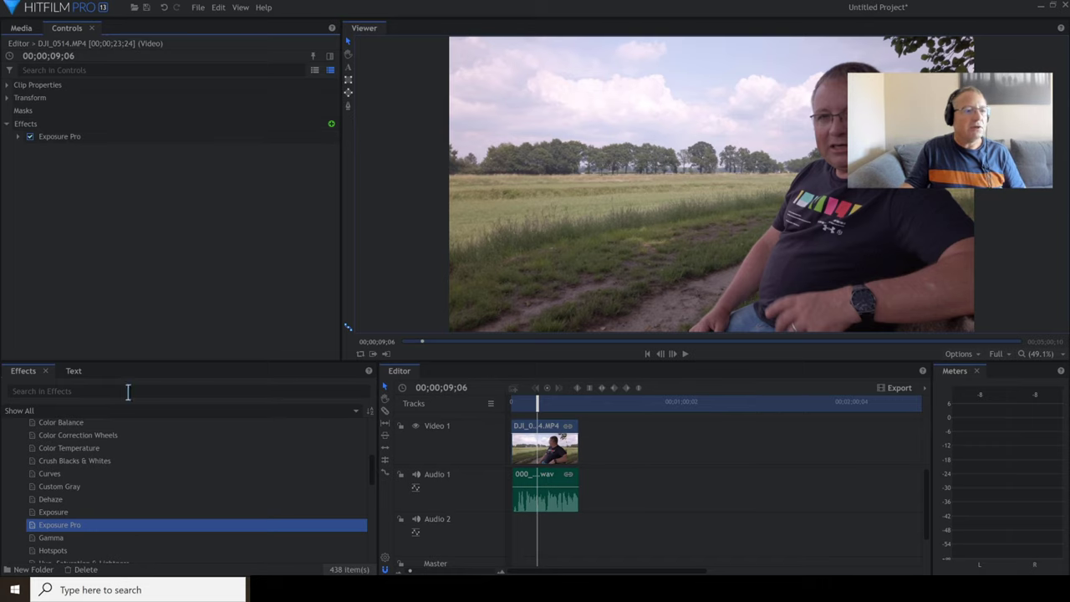
Step: Add the YUV Color Correction effect to the DJI_0514.MP4 clip
scroll(125, 508, down, 2)
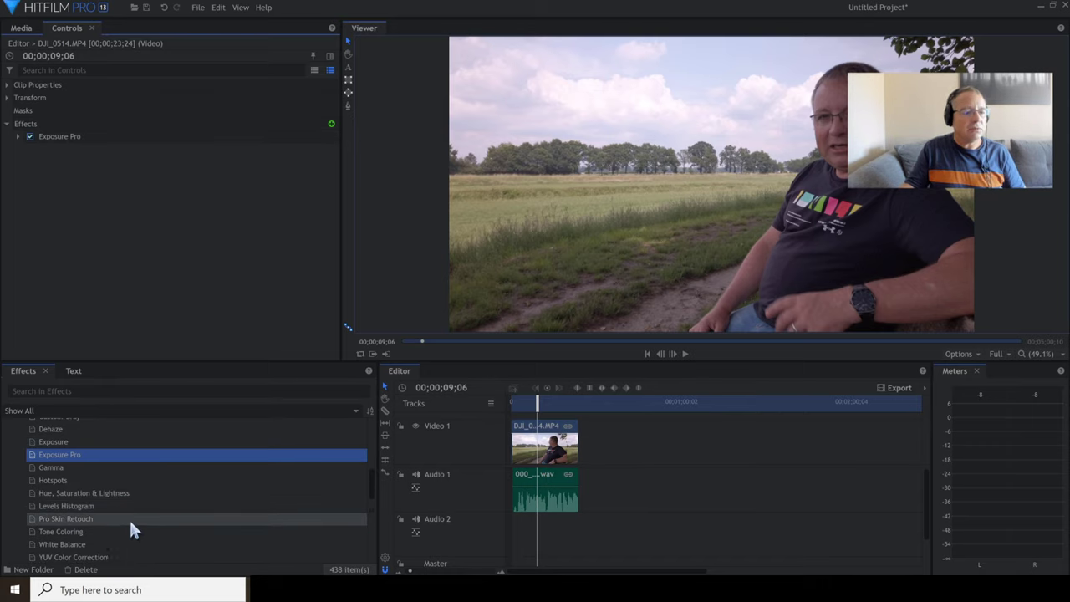
scroll(61, 524, down, 1)
drag(61, 518, 522, 436)
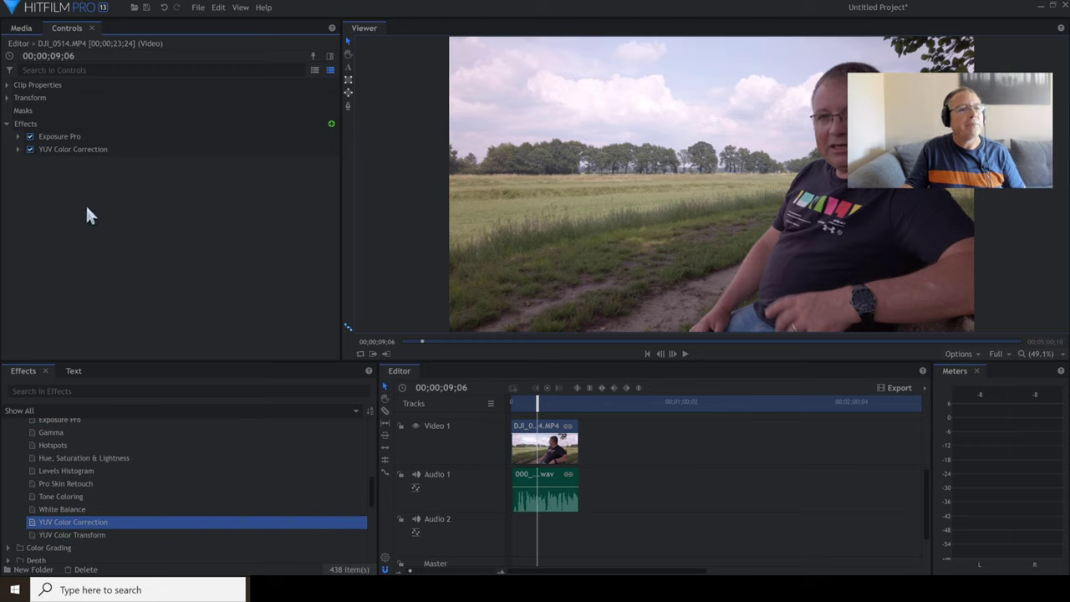
Step: Tint the YUV Color Correction highlights slightly toward blue and the mid-tones slightly toward green
click(18, 149)
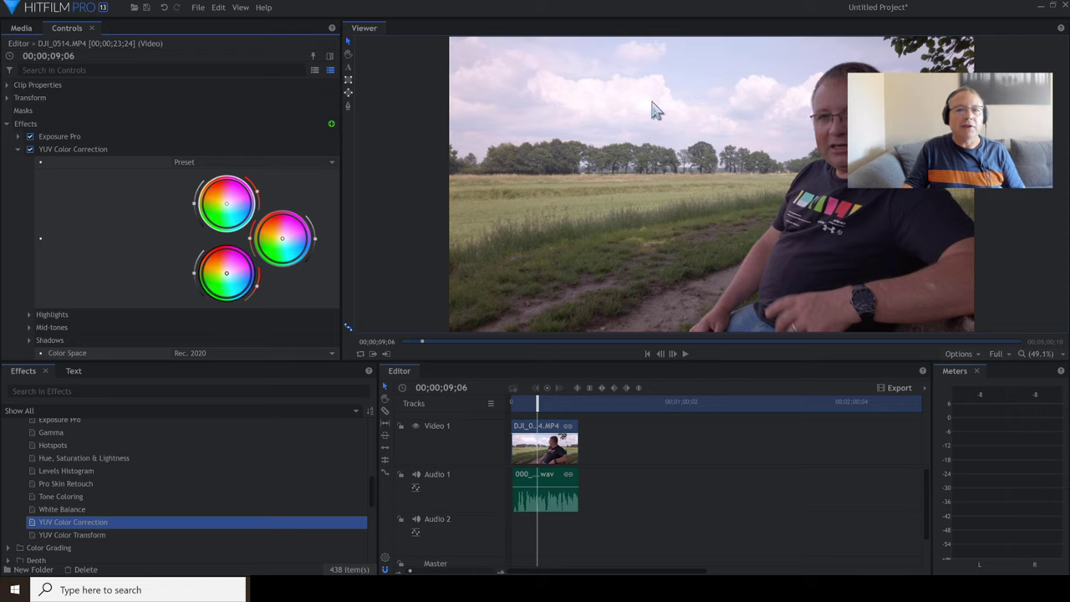
click(229, 205)
drag(232, 211, 234, 215)
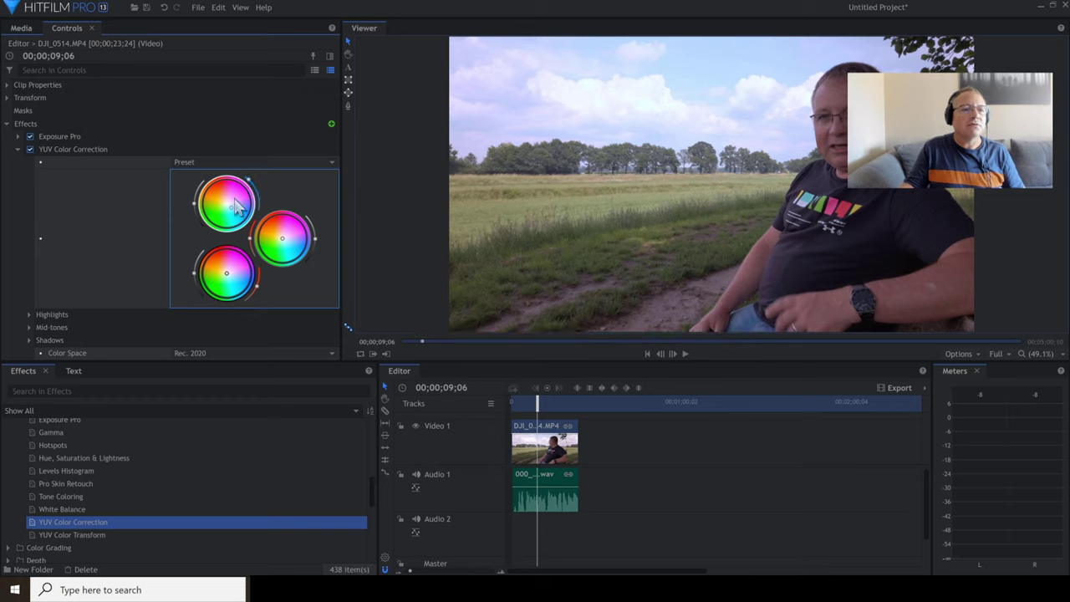
drag(197, 213, 194, 215)
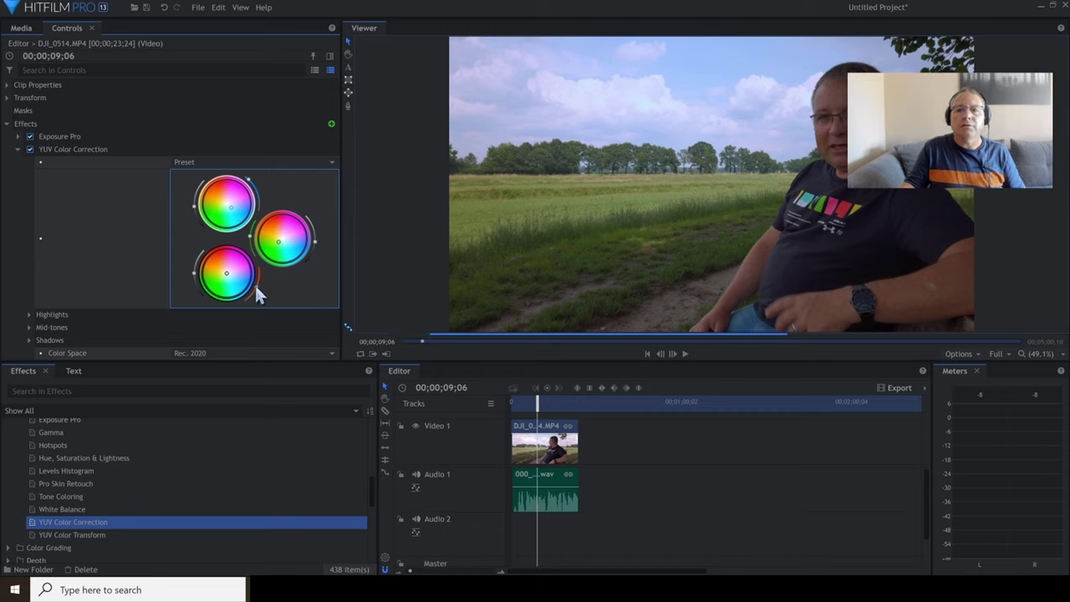
click(17, 148)
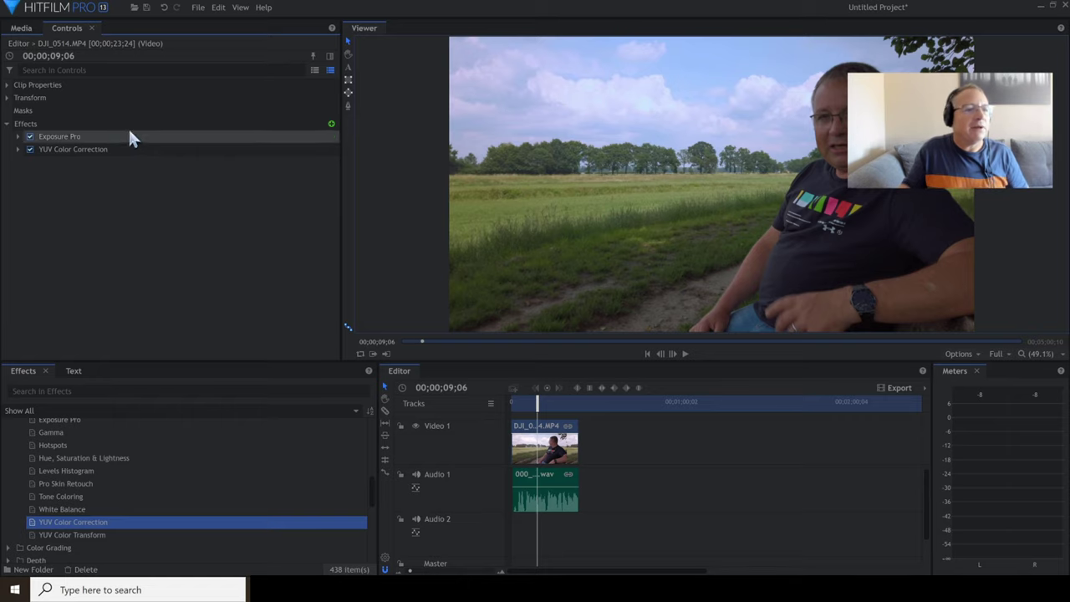
Step: In Exposure Pro, set Shadows to 29, Vibrance to -14 and Saturation to about 10
click(17, 137)
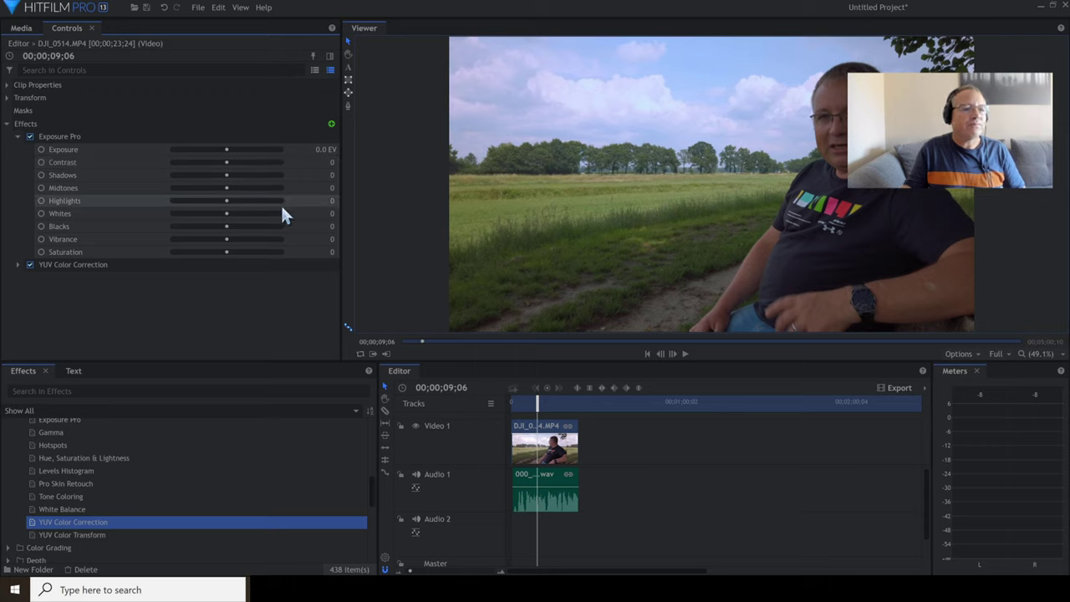
drag(331, 175, 348, 174)
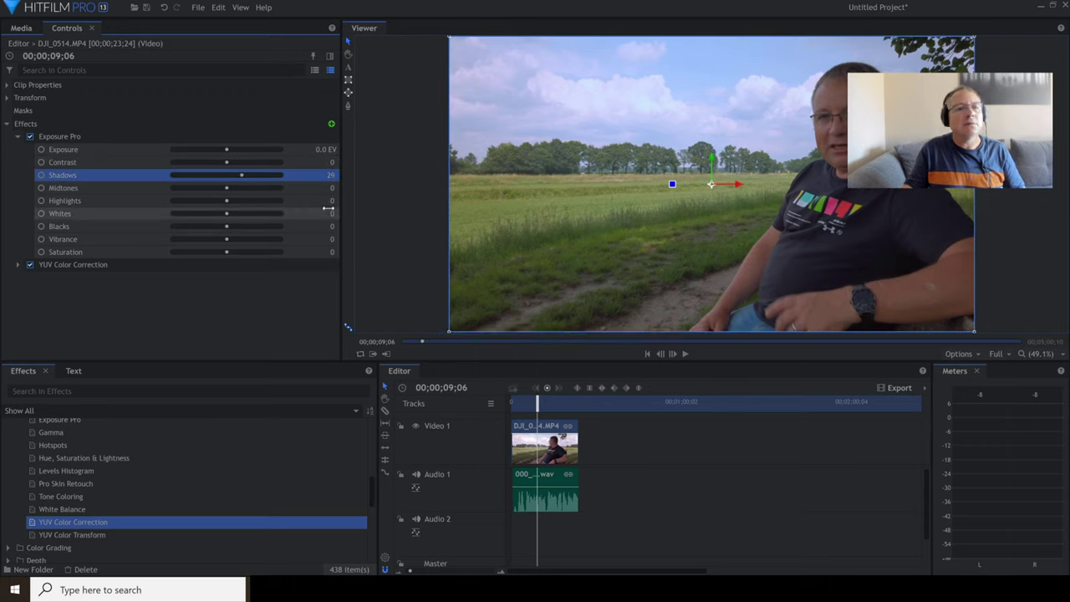
drag(331, 239, 320, 240)
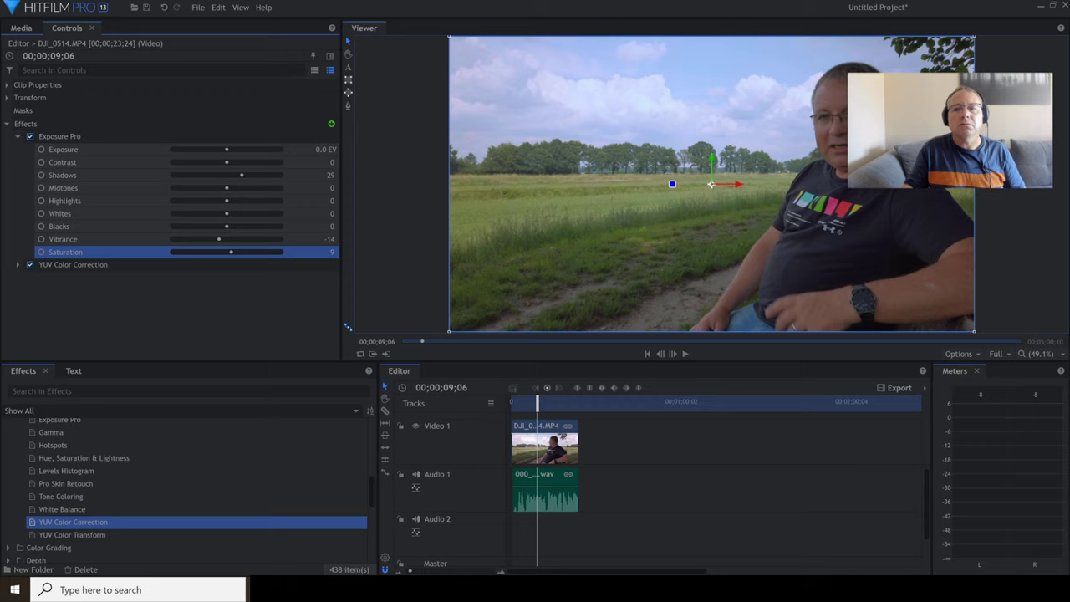
key(Up)
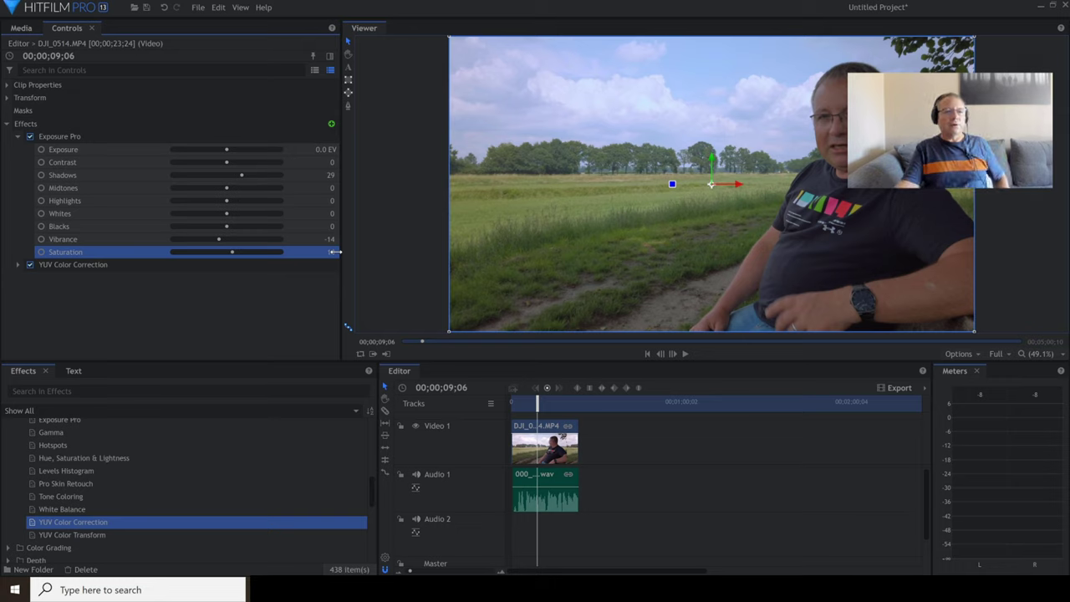
Step: Try an Exposure Pro exposure of 1.8 EV on the DJI_0514.MP4 clip and undo the change
double_click(325, 149)
text(1.8)
key(Return)
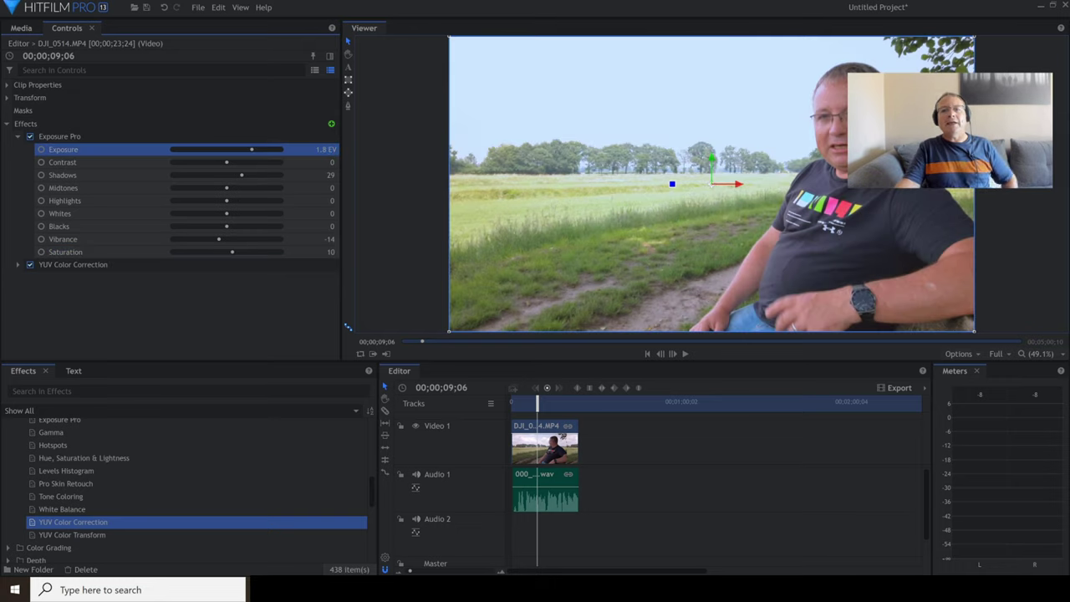
key(ctrl+z)
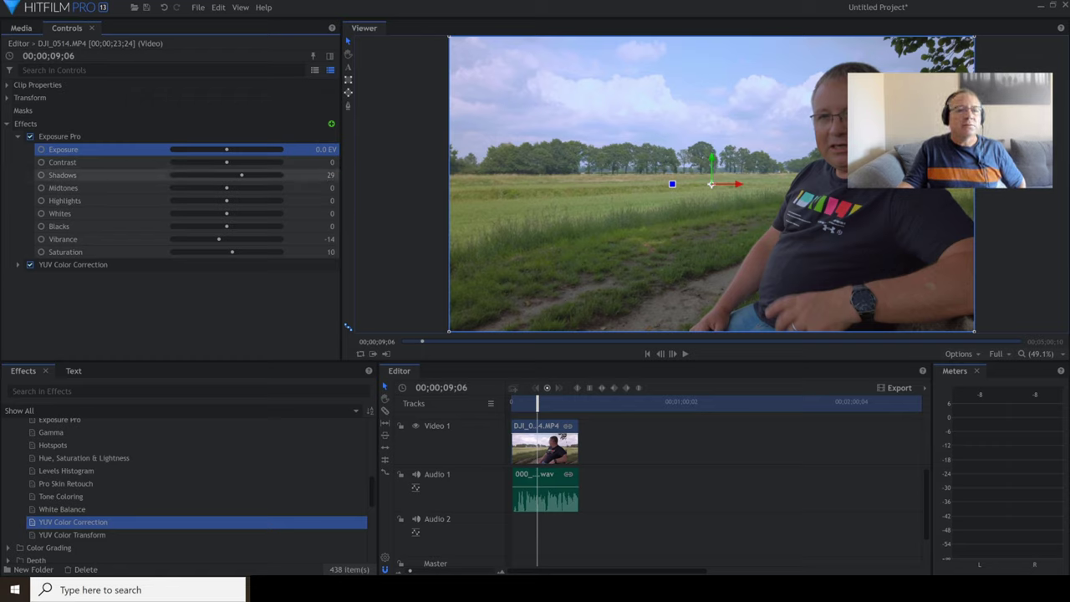
Step: Set Shadows to 38 in the DJI_0514.MP4 clip's Exposure Pro effect and collapse its settings
click(330, 175)
drag(330, 175, 332, 176)
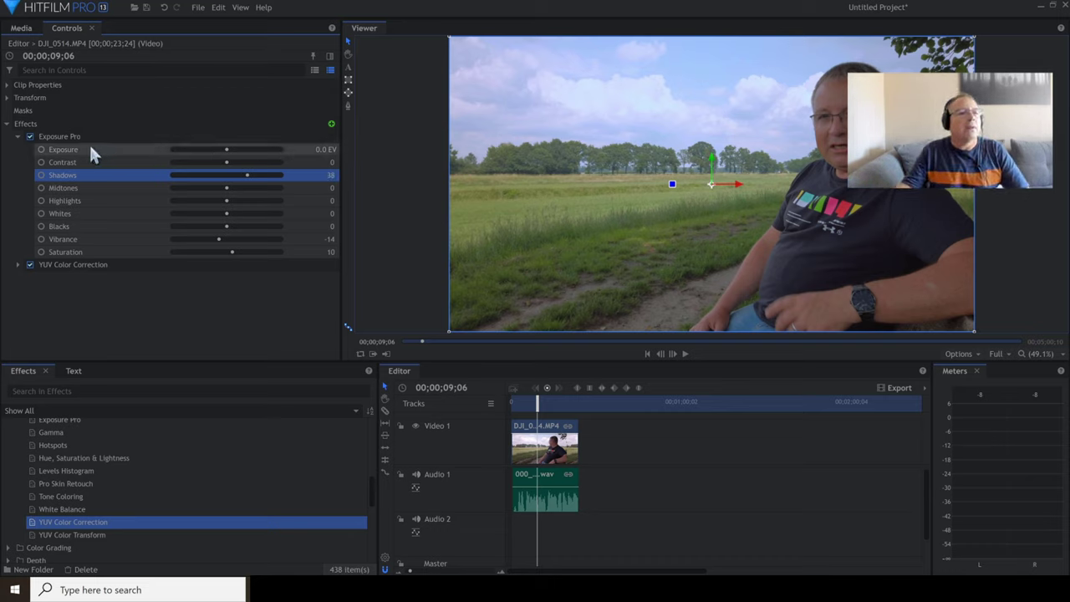
click(19, 137)
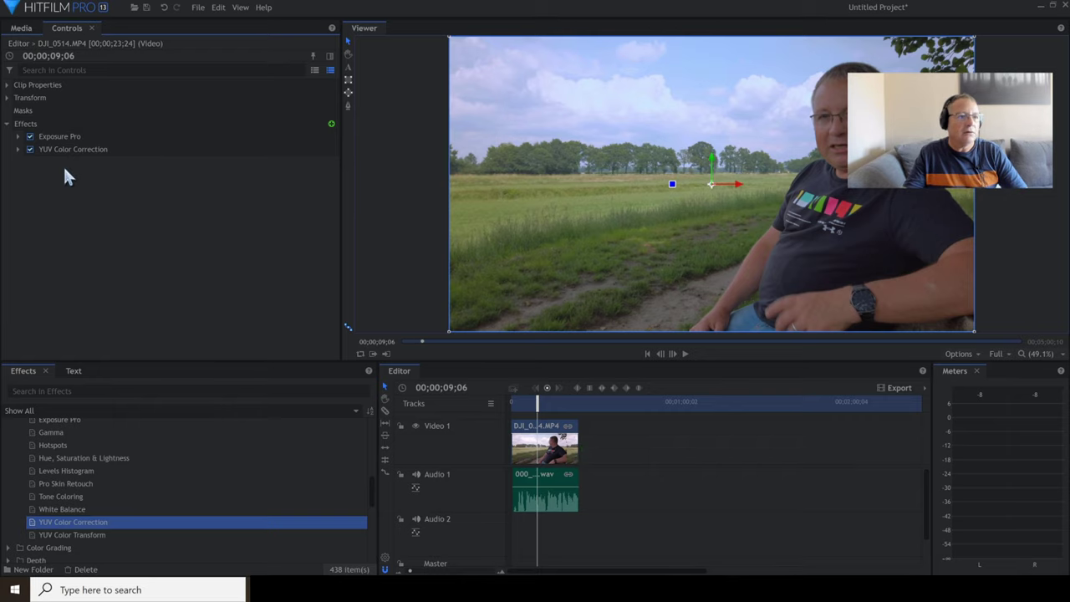
key(ctrl+a)
right_click(69, 137)
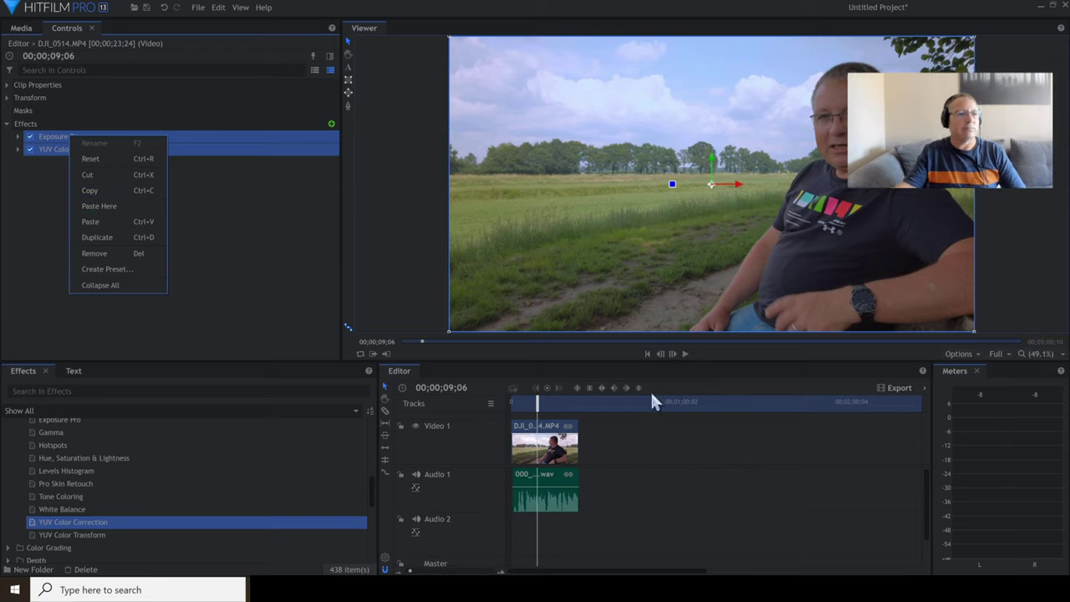
click(252, 259)
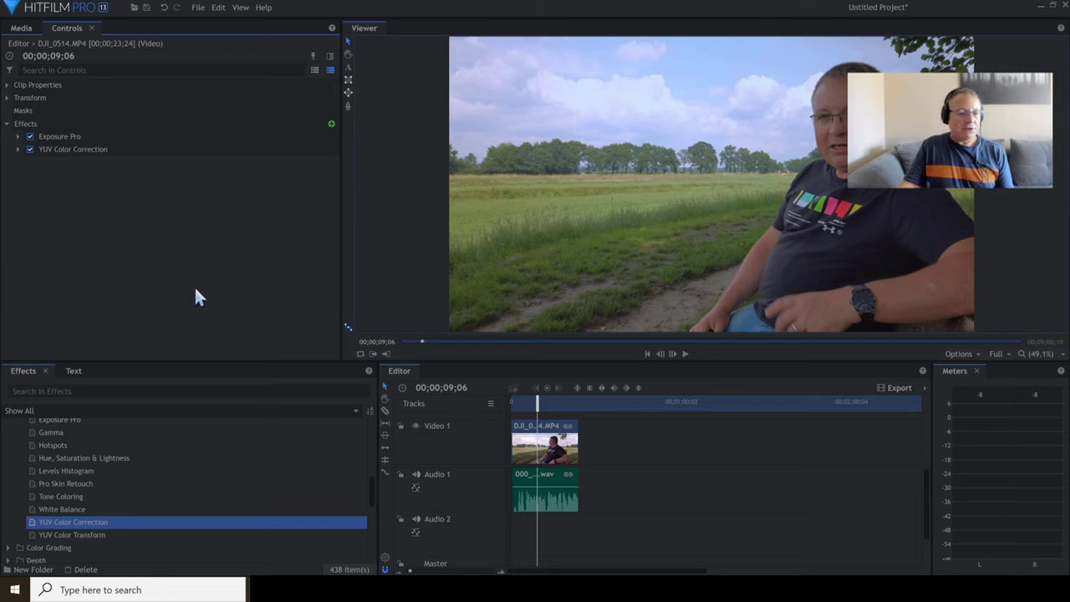
Step: Collapse the Color Correction folder in the list of available effects
scroll(16, 480, up, 3)
scroll(15, 473, up, 3)
click(9, 464)
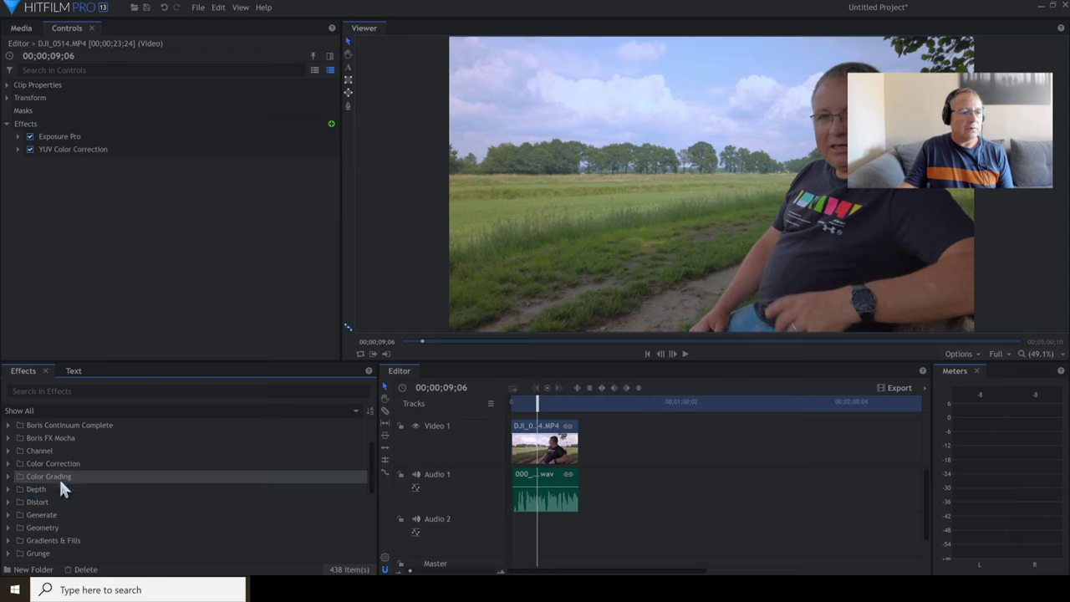
Step: Preview the DJI_0518.MP4 footage in the Trimmer, playing its opening part, and close the Trimmer
click(22, 28)
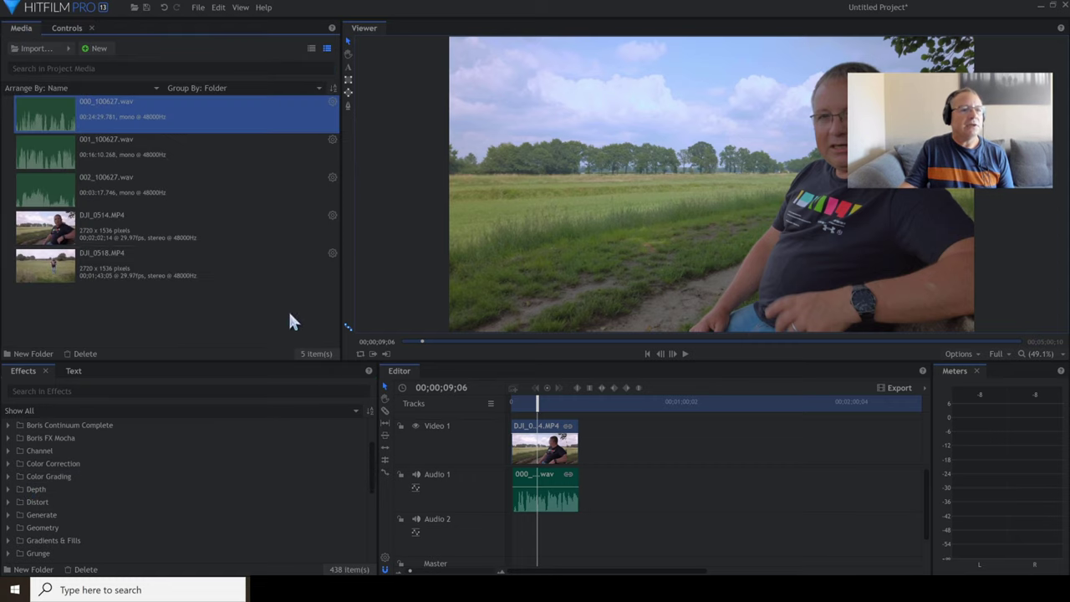
click(139, 275)
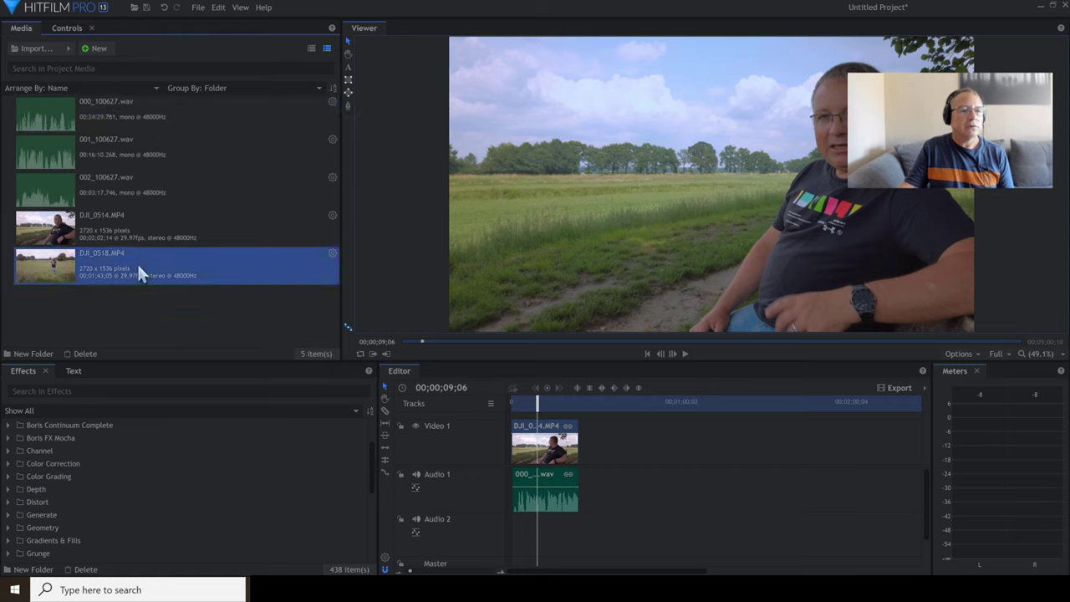
double_click(137, 262)
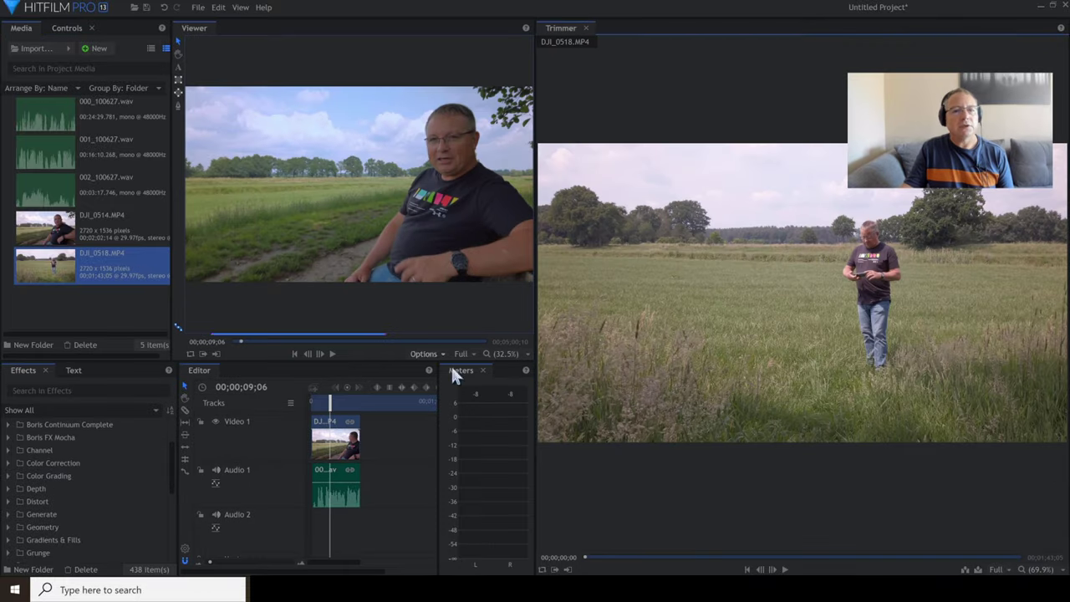
drag(605, 557, 645, 558)
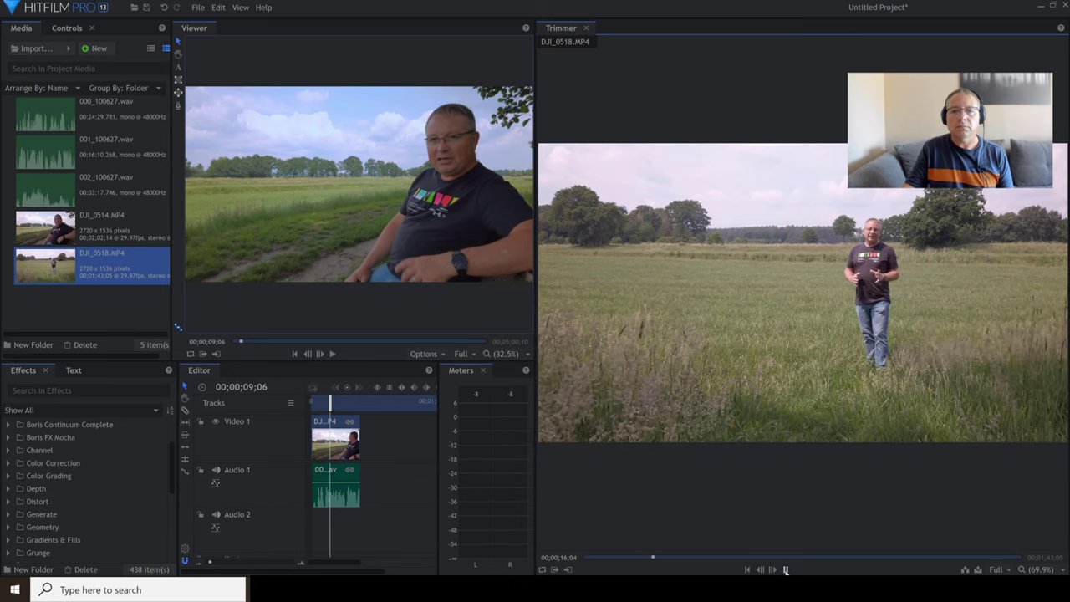
click(786, 570)
click(629, 558)
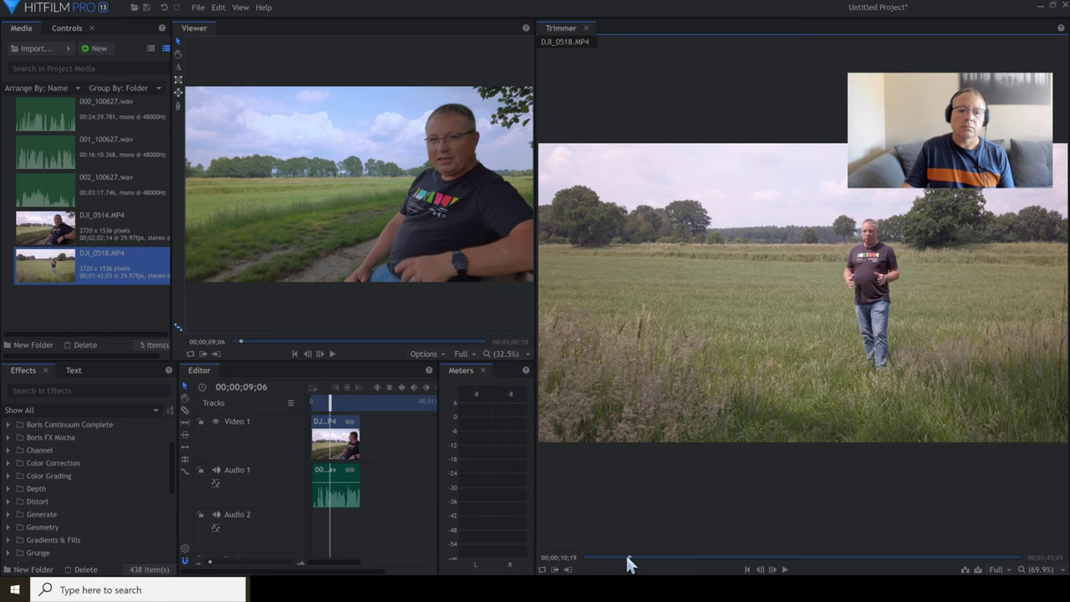
click(586, 28)
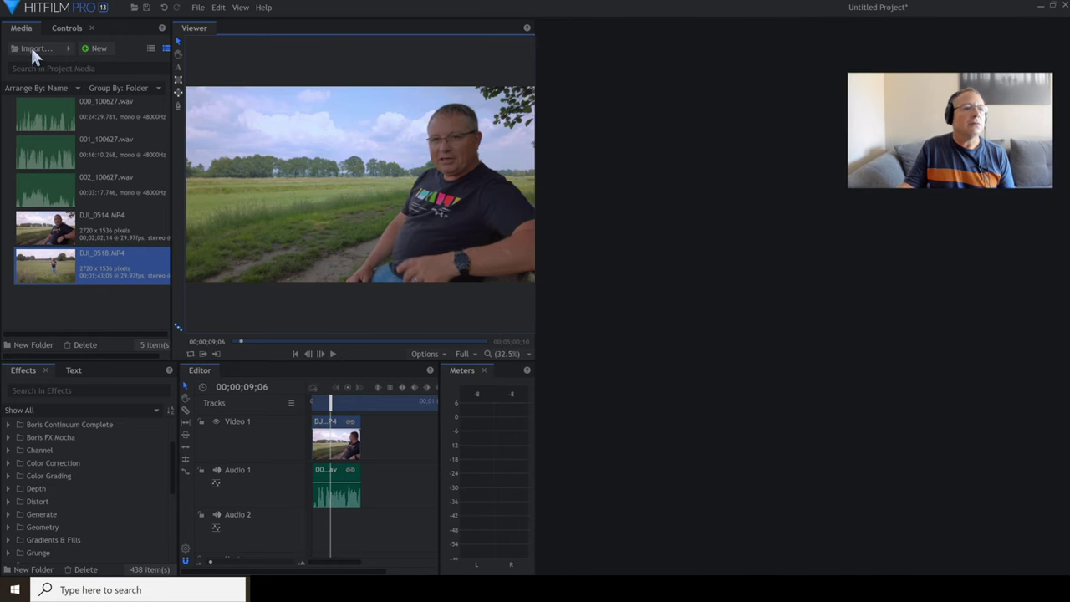
Step: Import DJI_0528.MP4 from the OSMO bits folder into the project media
click(32, 49)
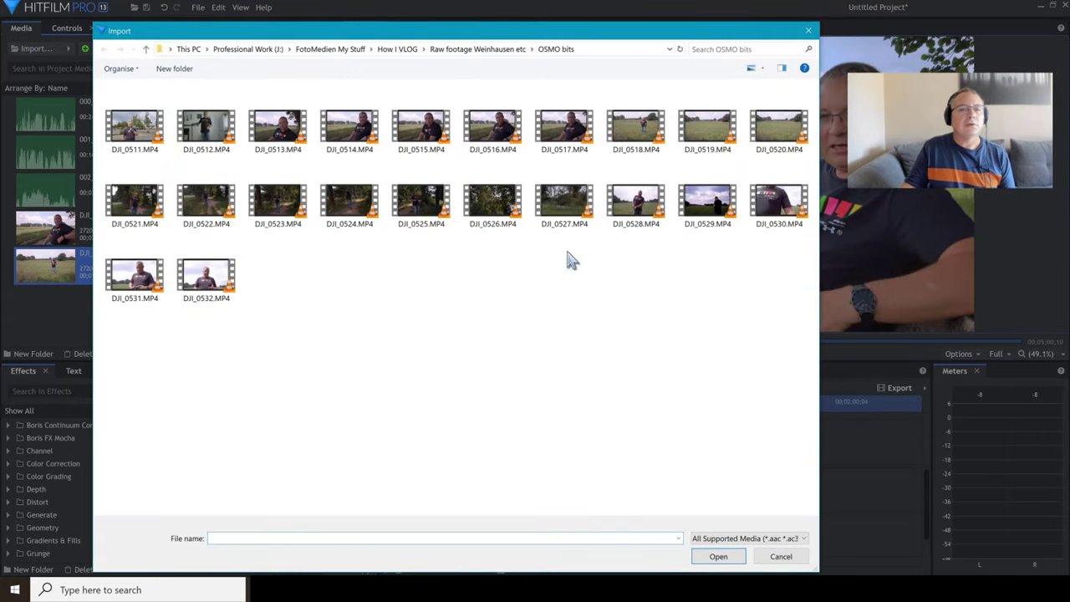
click(636, 205)
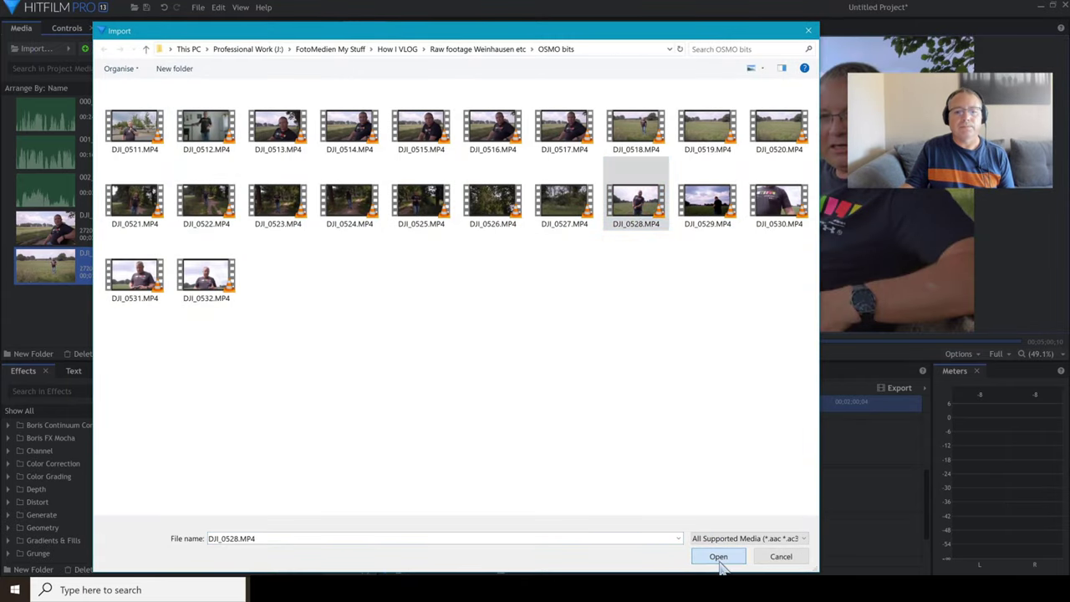
click(719, 558)
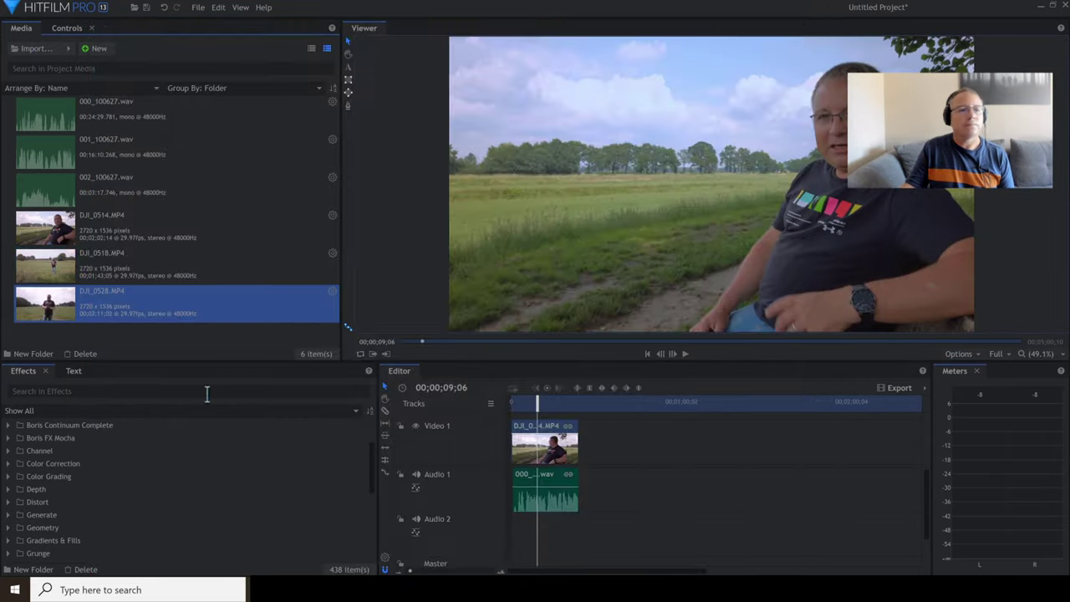
Step: Trim DJI_0528.MP4 in the Trimmer with an in point at 00;00;20;06 and an out point at 00;00;44;16
double_click(84, 299)
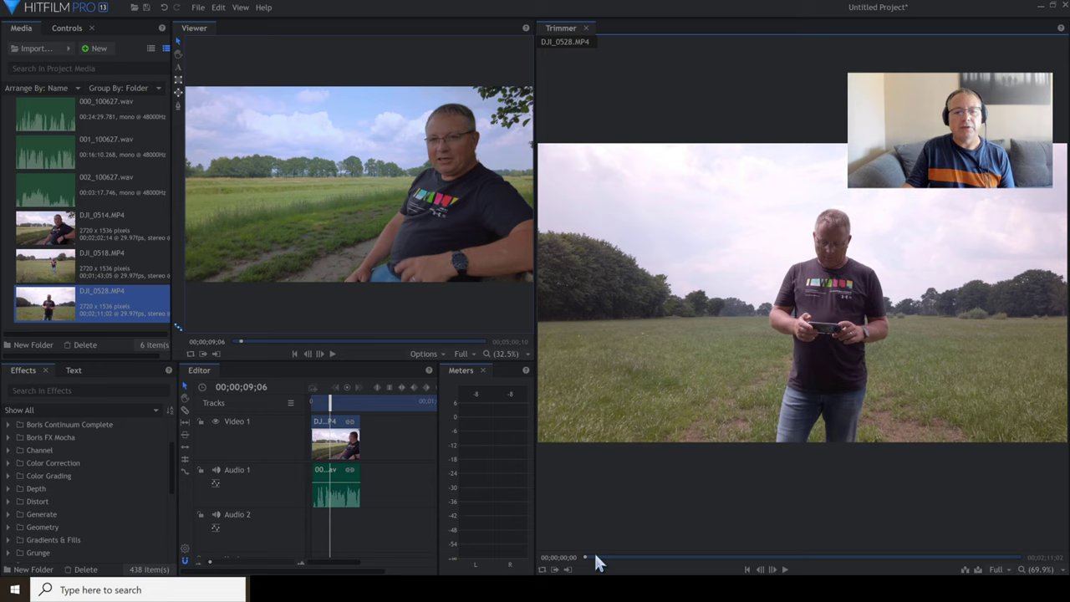
click(594, 556)
drag(595, 554, 650, 553)
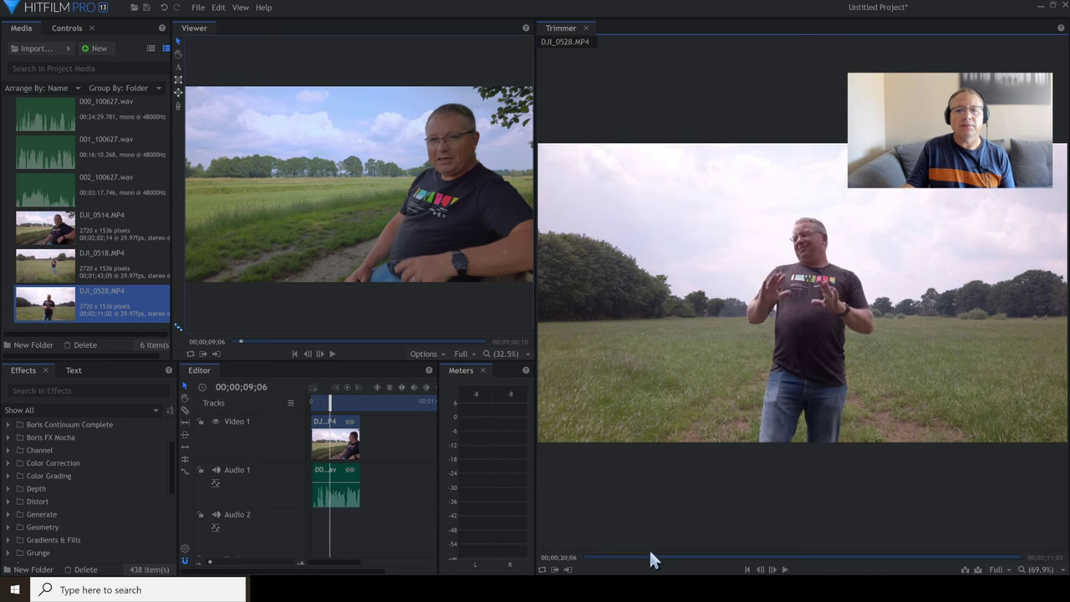
click(786, 569)
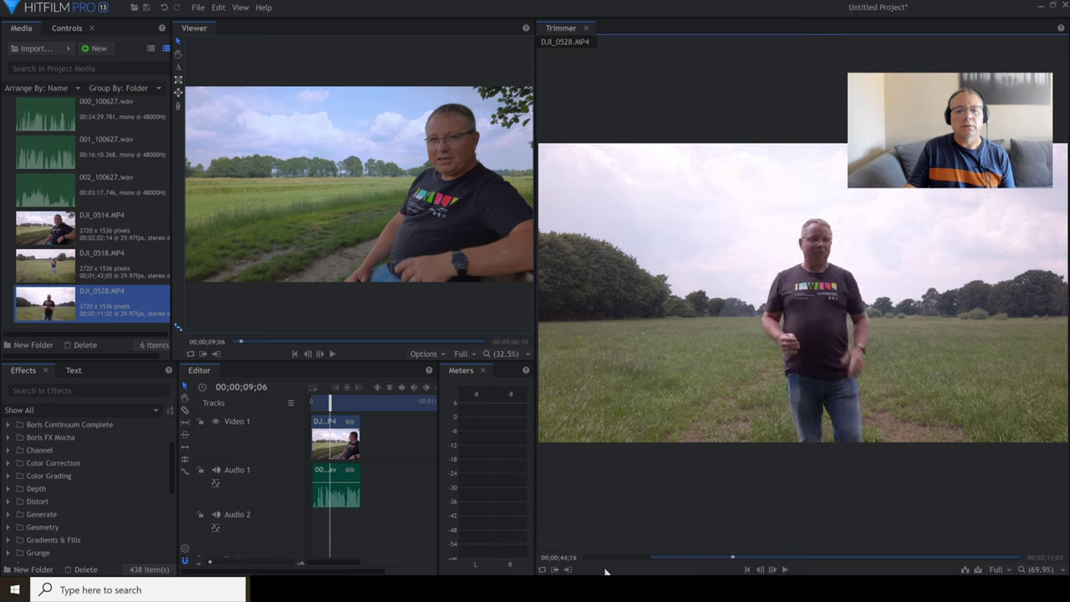
Step: Add the trimmed DJI_0528.MP4 video and audio directly after the first clip on the timeline, and close the Trimmer
mouse_move(834, 316)
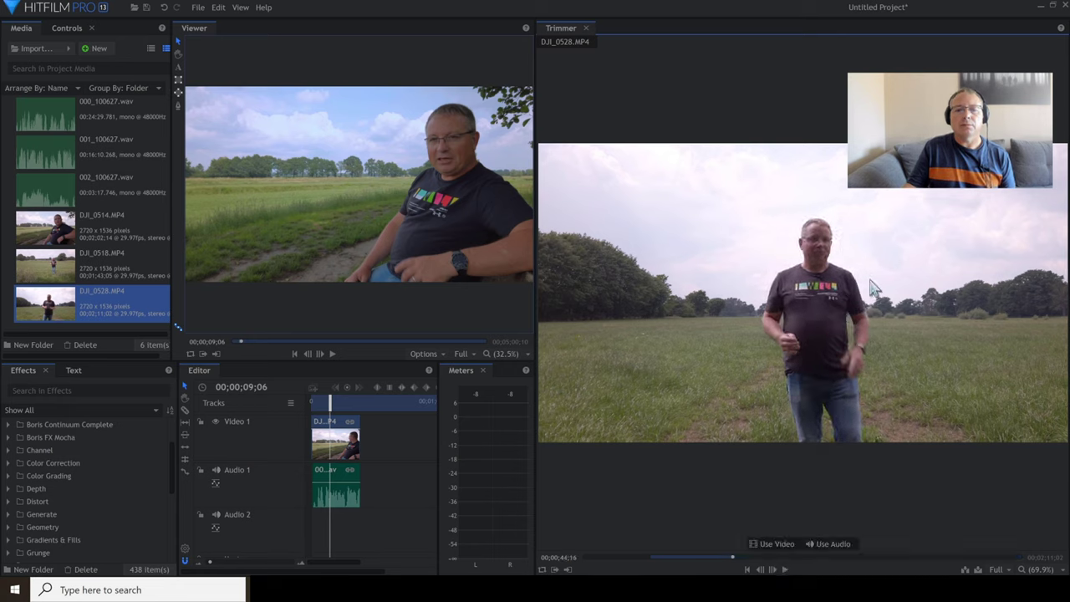
drag(813, 308, 360, 484)
click(586, 28)
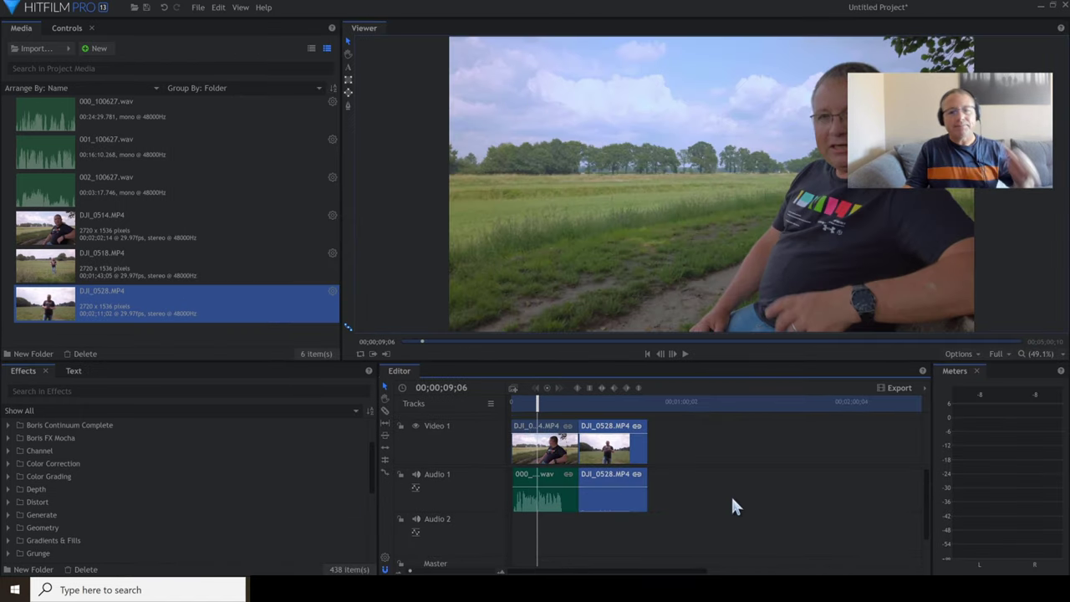
Step: Scale the DJI_0528.MP4 timeline clip with Fit To Frame
click(587, 402)
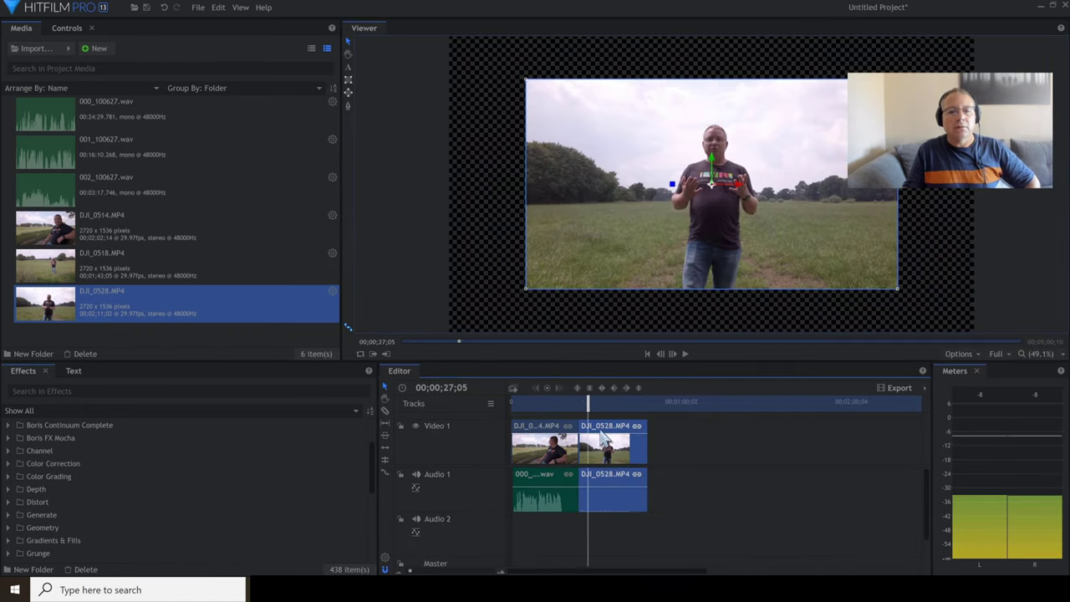
right_click(604, 438)
mouse_move(636, 39)
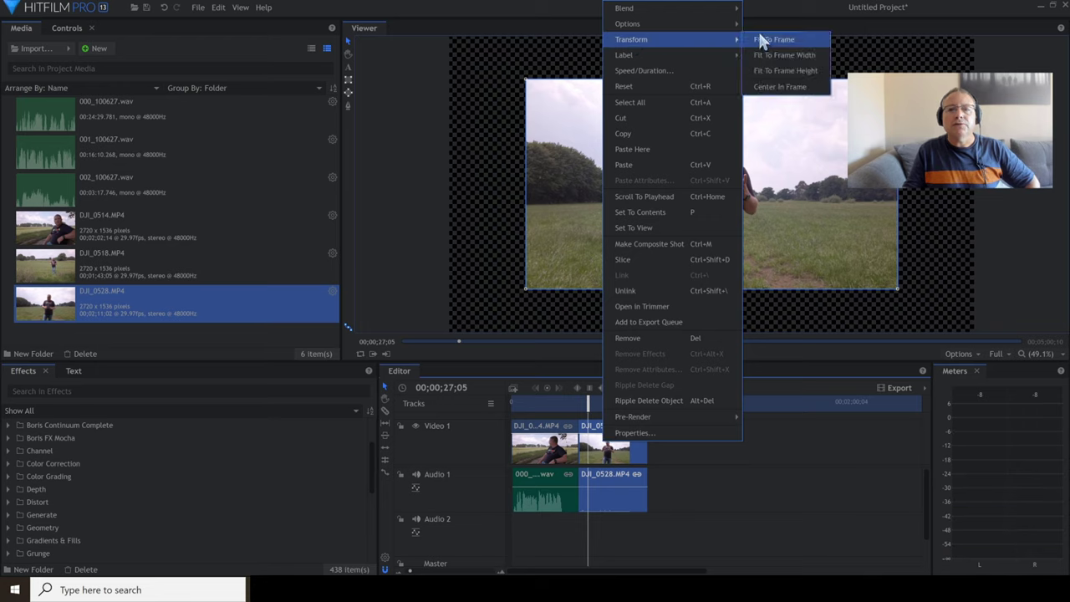
click(766, 40)
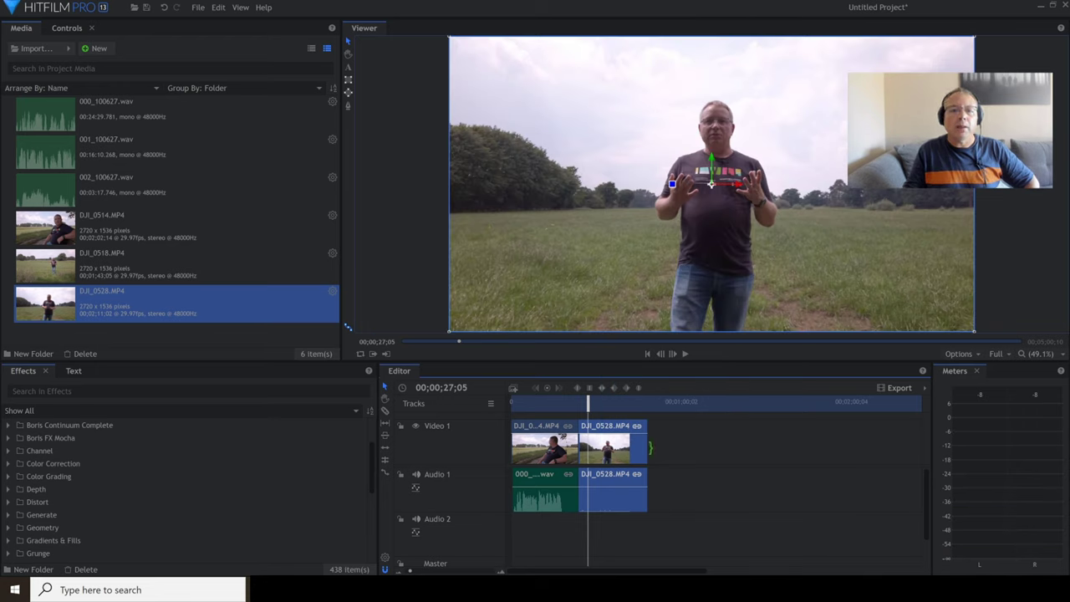
Step: Copy the Exposure Pro and YUV Color Correction effects from the DJI_0514.MP4 clip
click(529, 430)
right_click(530, 435)
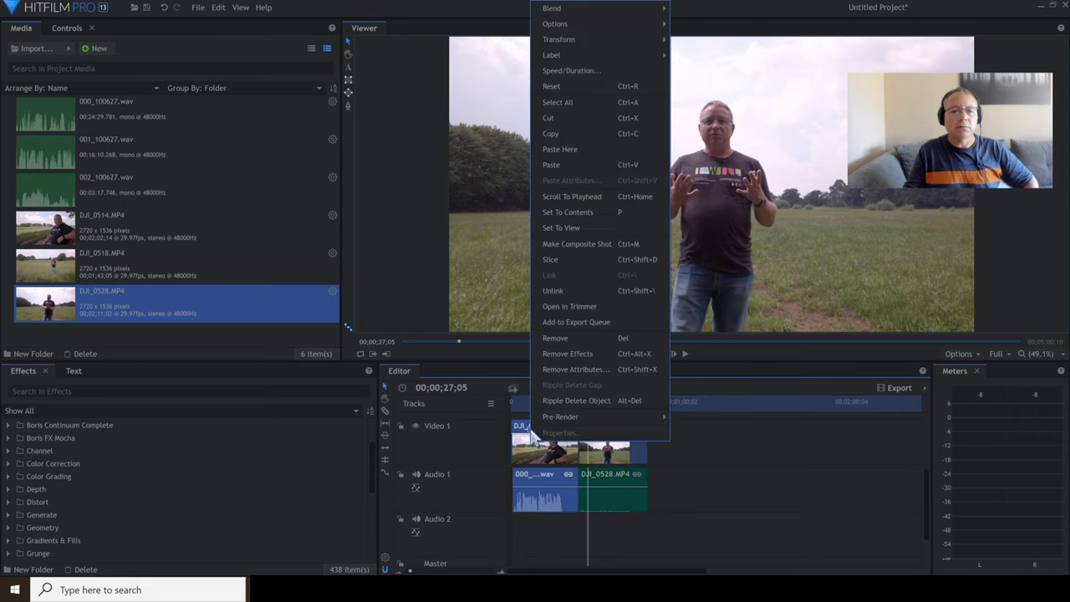
click(682, 445)
click(550, 404)
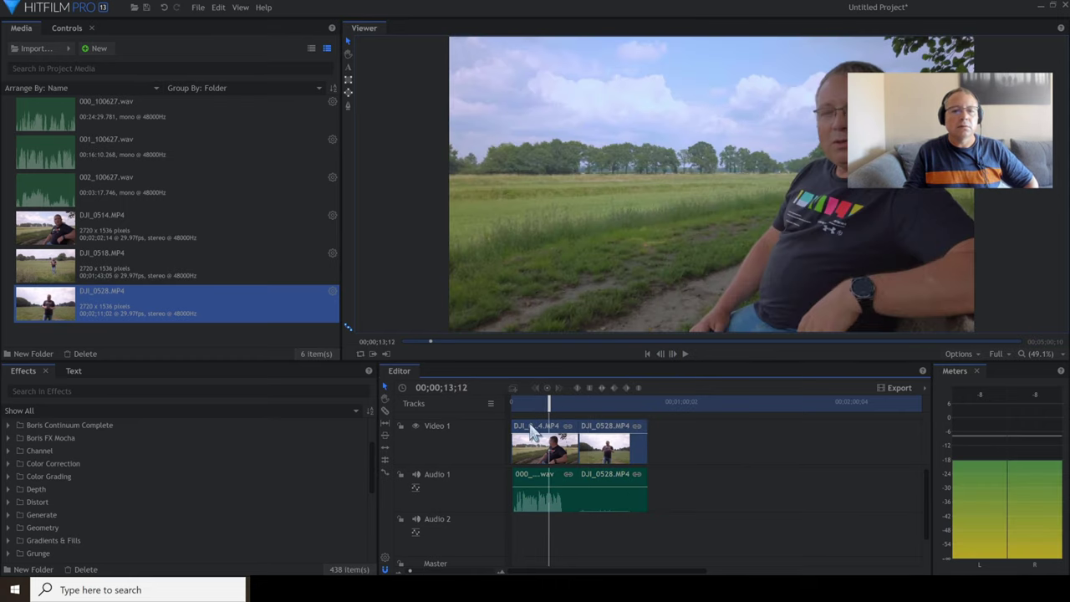
click(64, 27)
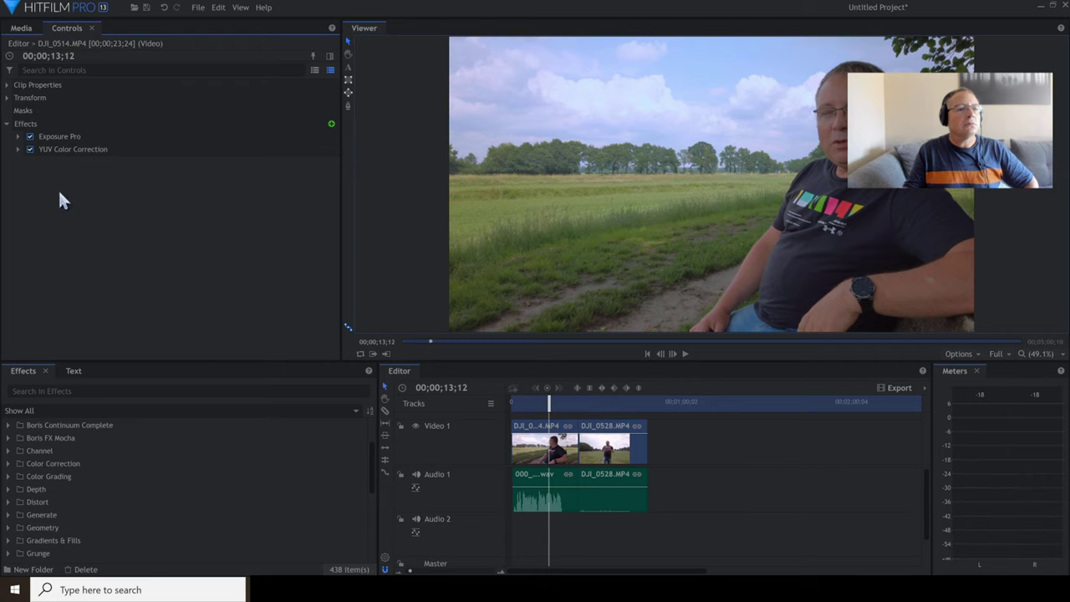
drag(59, 198, 62, 139)
right_click(63, 133)
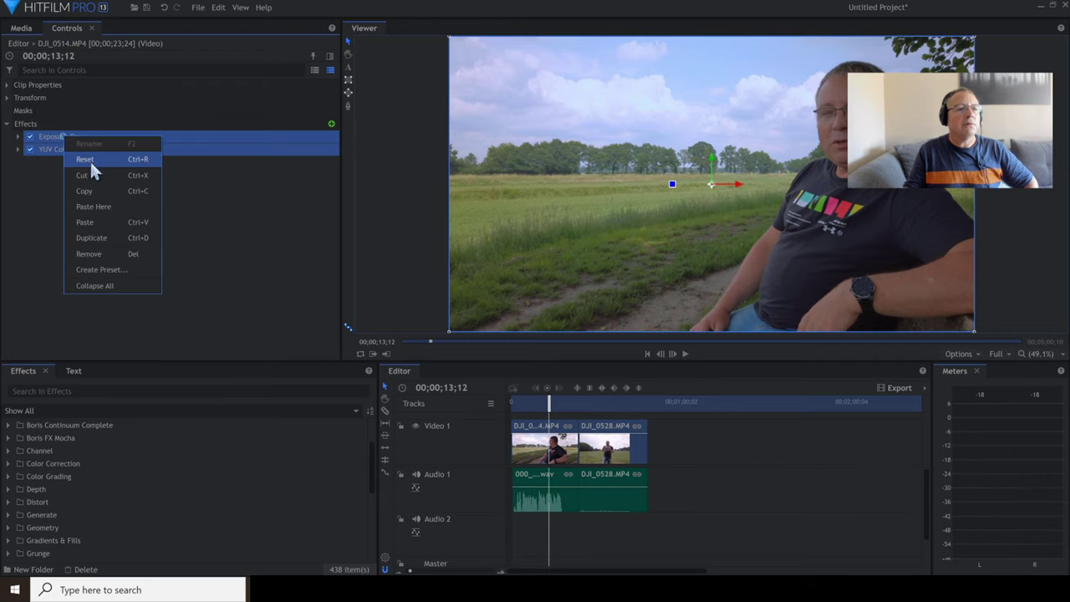
click(87, 194)
Step: Paste the copied Exposure Pro and YUV Color Correction effects onto the DJI_0528.MP4 clip and deselect them
click(602, 405)
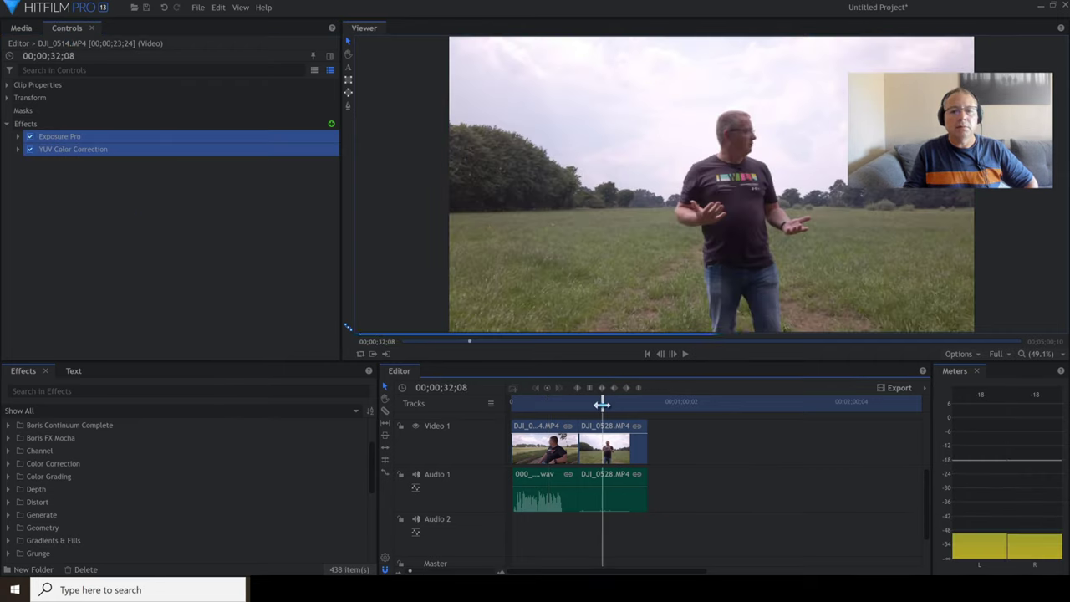
right_click(612, 429)
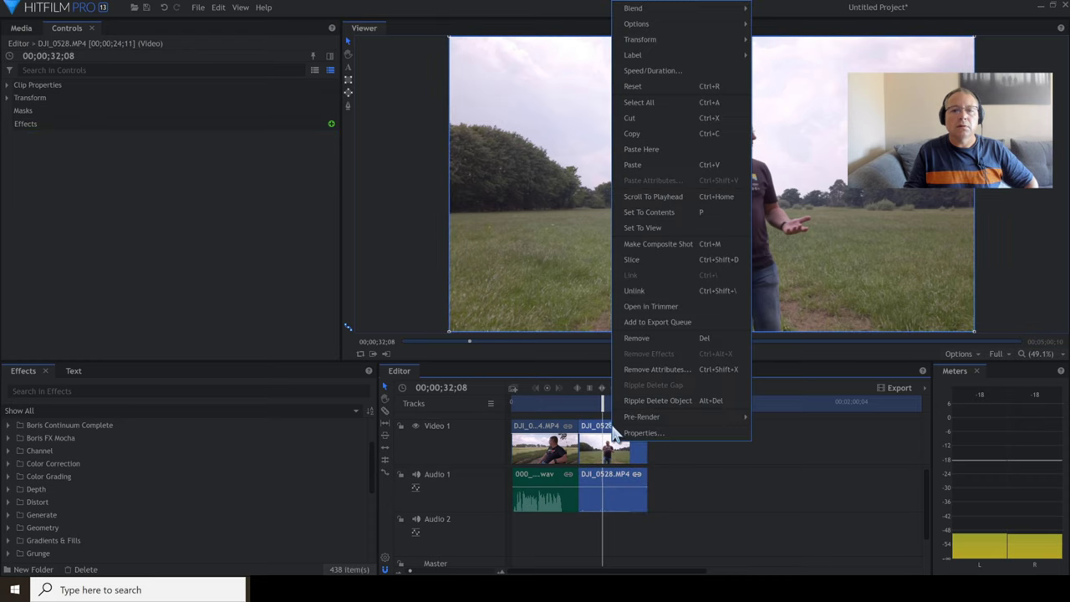
click(642, 147)
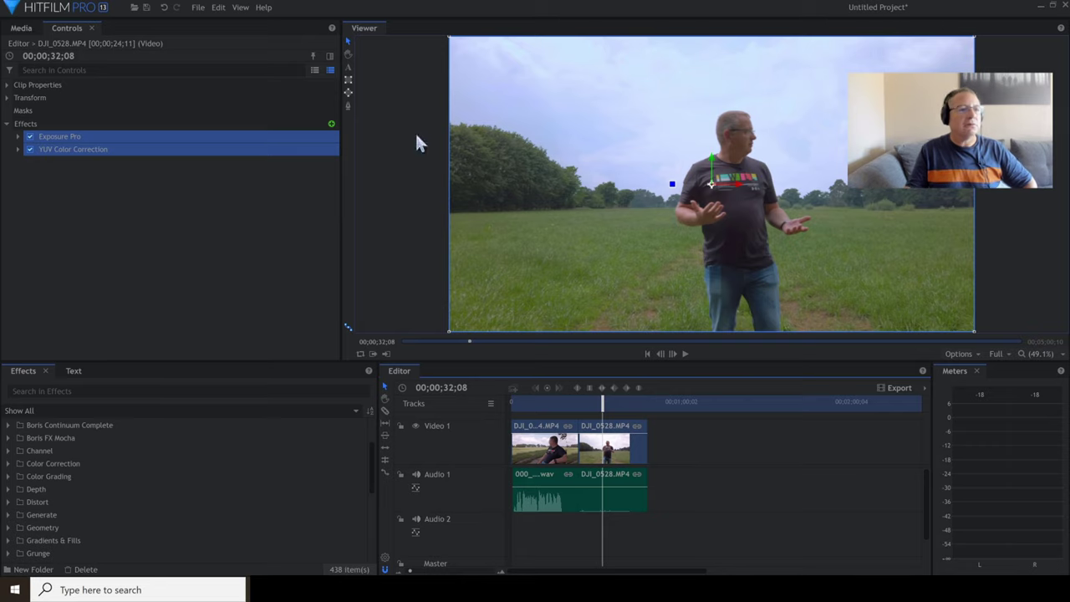
click(52, 249)
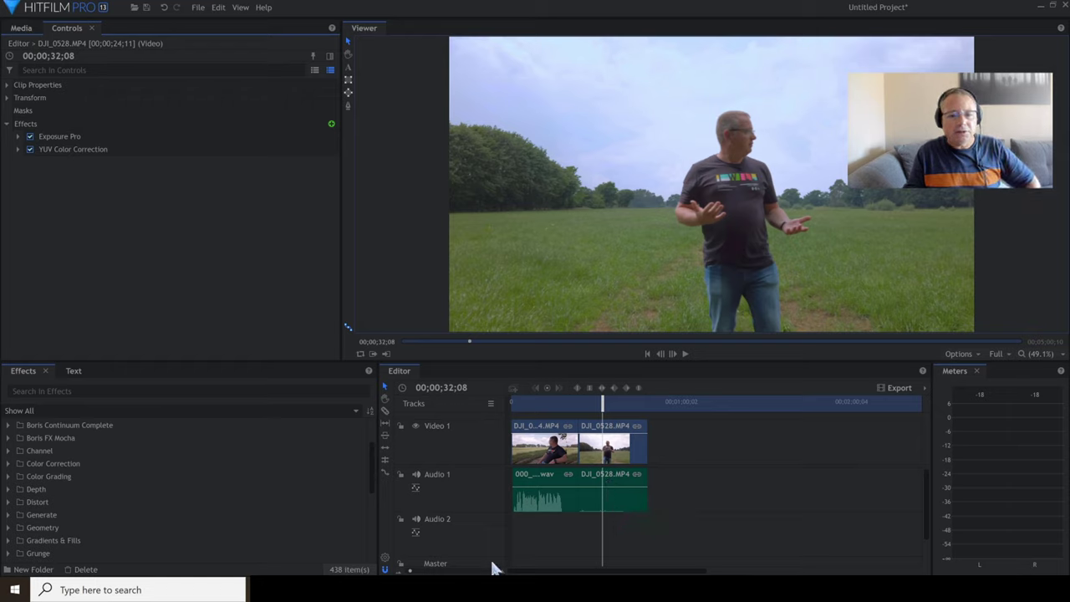
Step: Open the 001_100627.wav recording from the project media in the Trimmer
scroll(428, 574, up, 5)
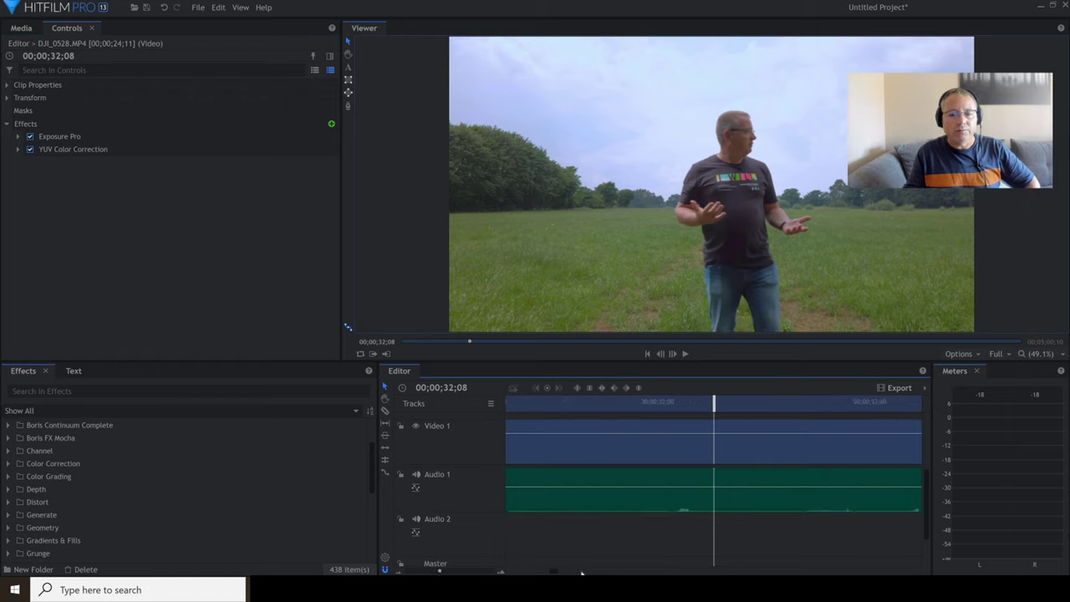
scroll(577, 570, right, 5)
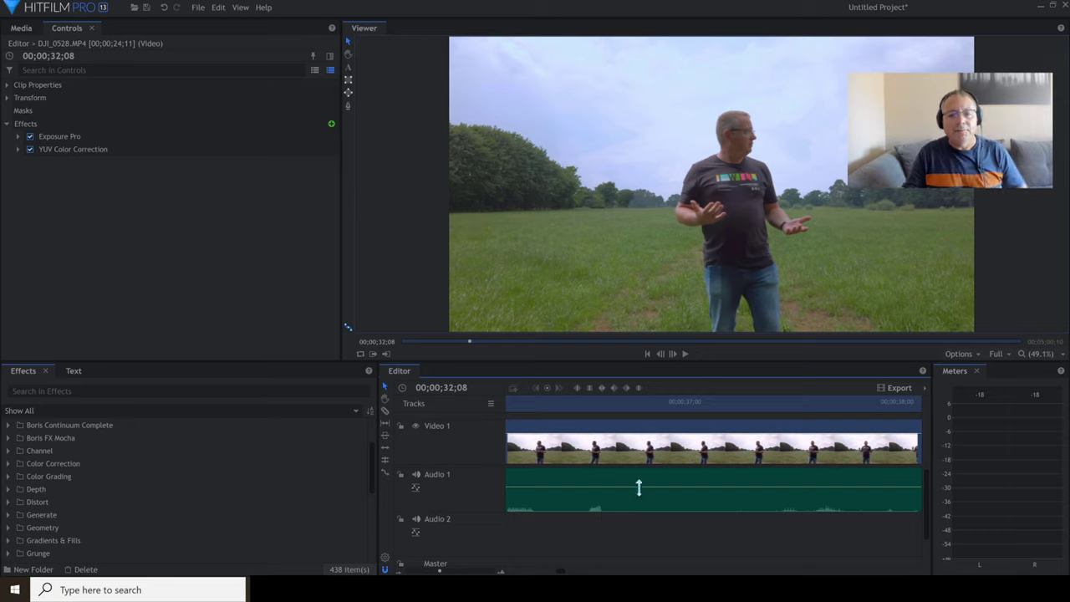
drag(422, 571, 417, 571)
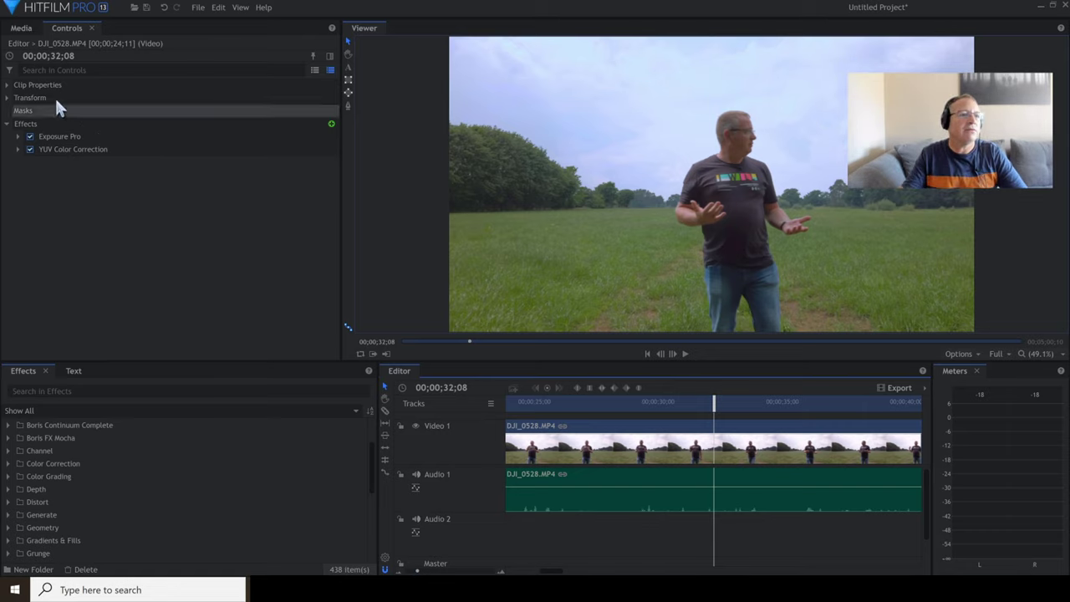
click(22, 28)
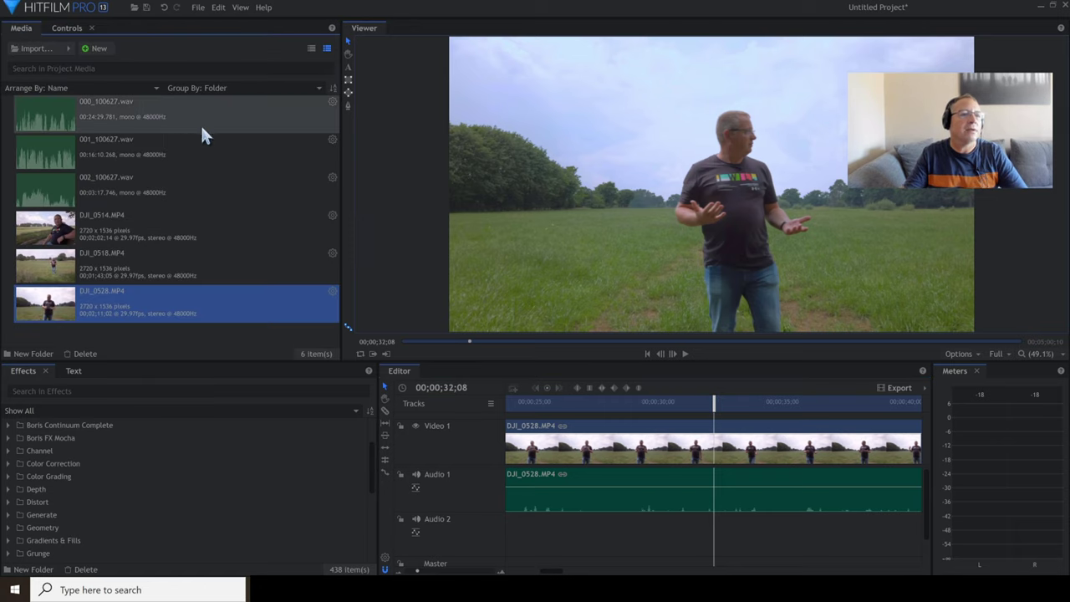
click(113, 151)
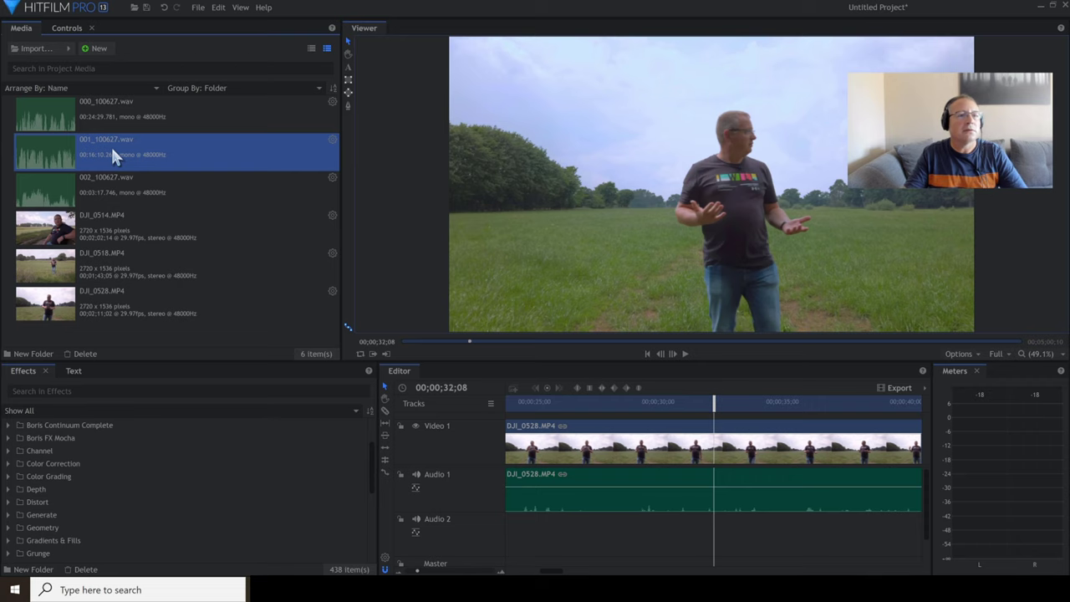
double_click(113, 151)
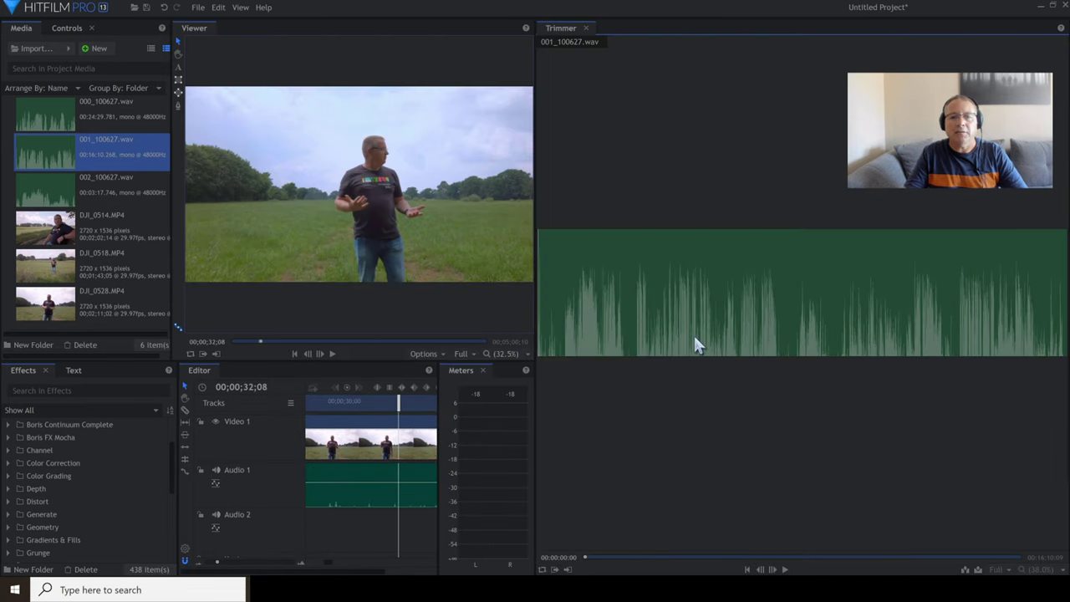
Step: Locate the matching speech in 001_100627.wav by playback and set the in point at 00:13:14:04
drag(955, 558, 952, 555)
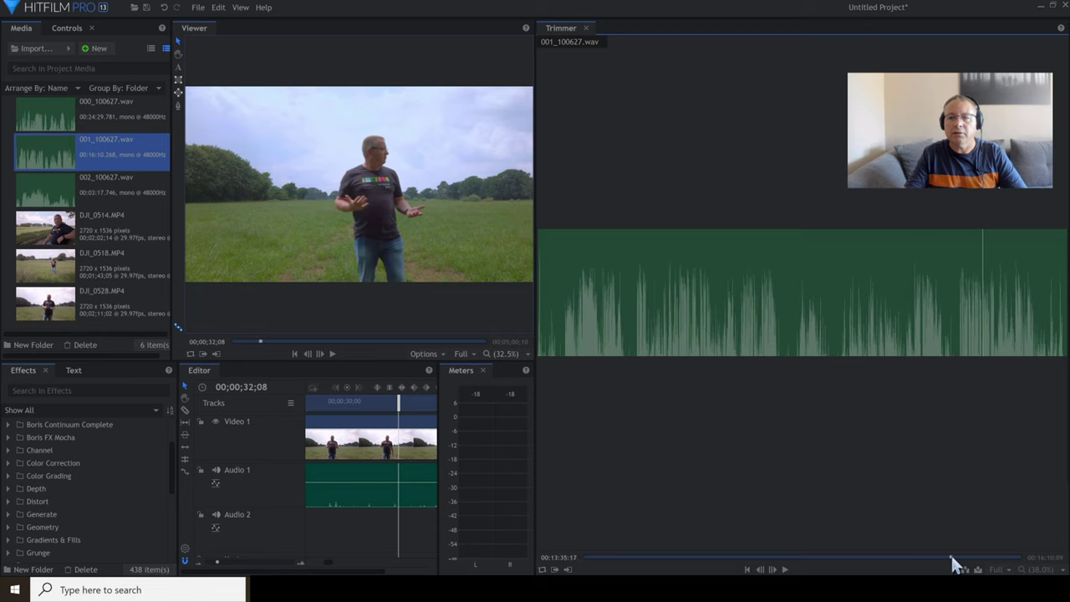
click(786, 569)
drag(950, 555, 933, 557)
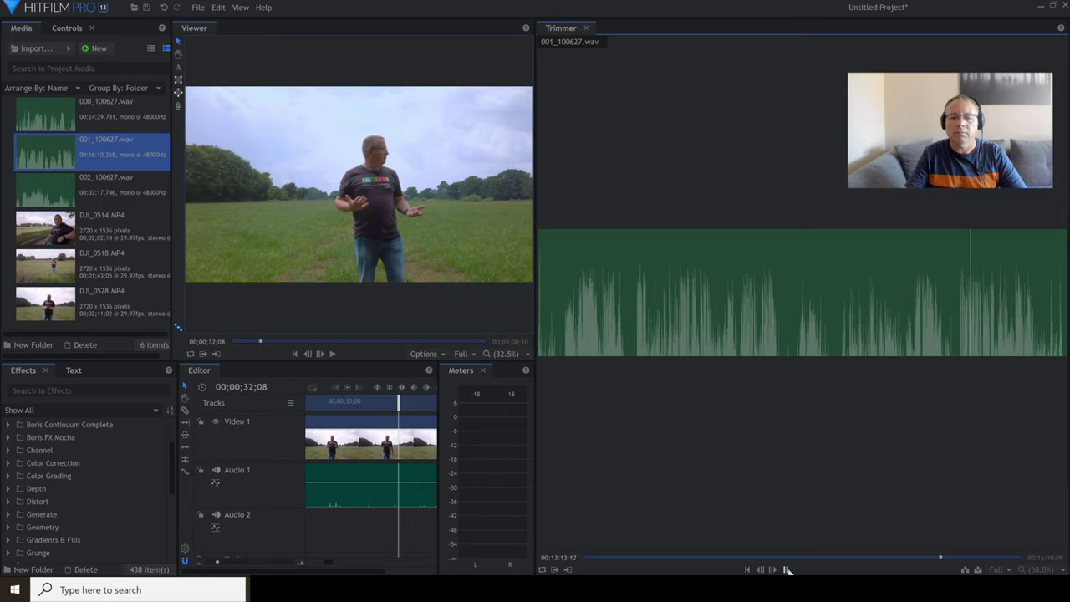
click(567, 570)
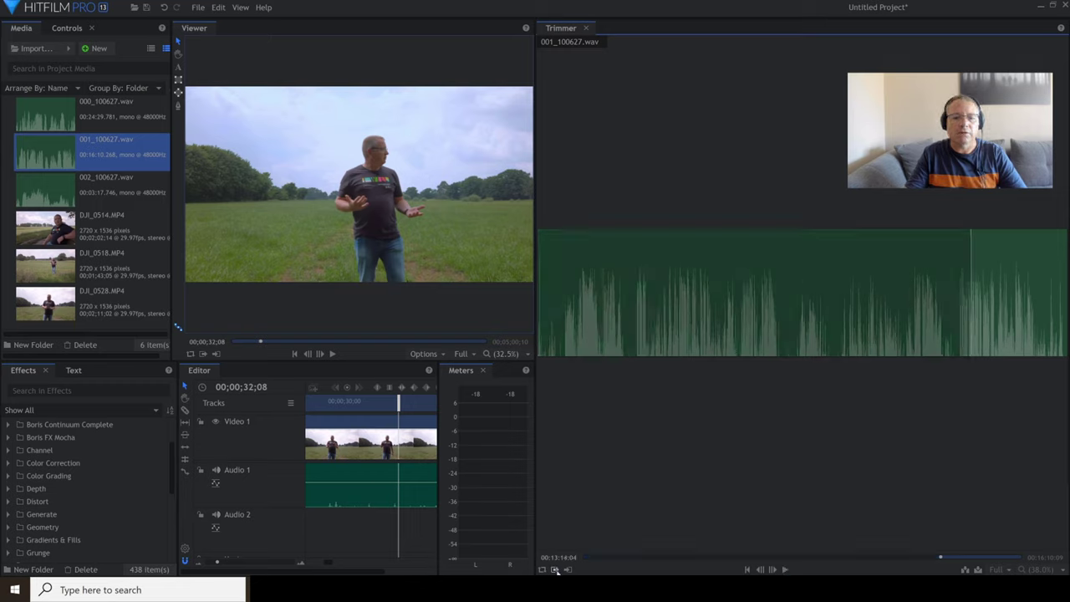
Step: Play on to the end of the spoken section in 001_100627.wav and set the out point at 00:13:33:14
drag(941, 560, 948, 558)
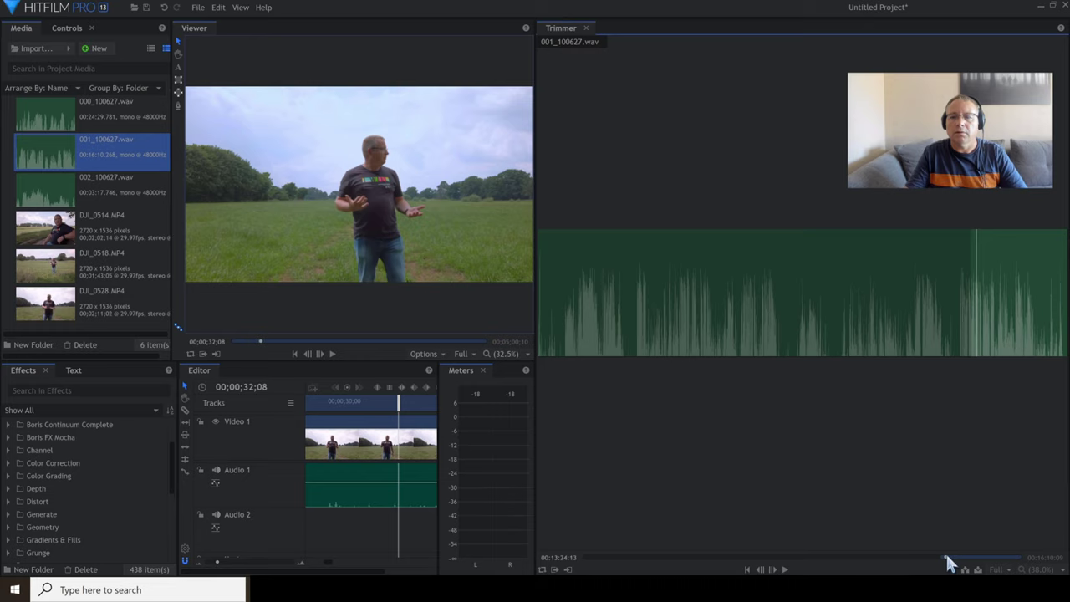
click(786, 570)
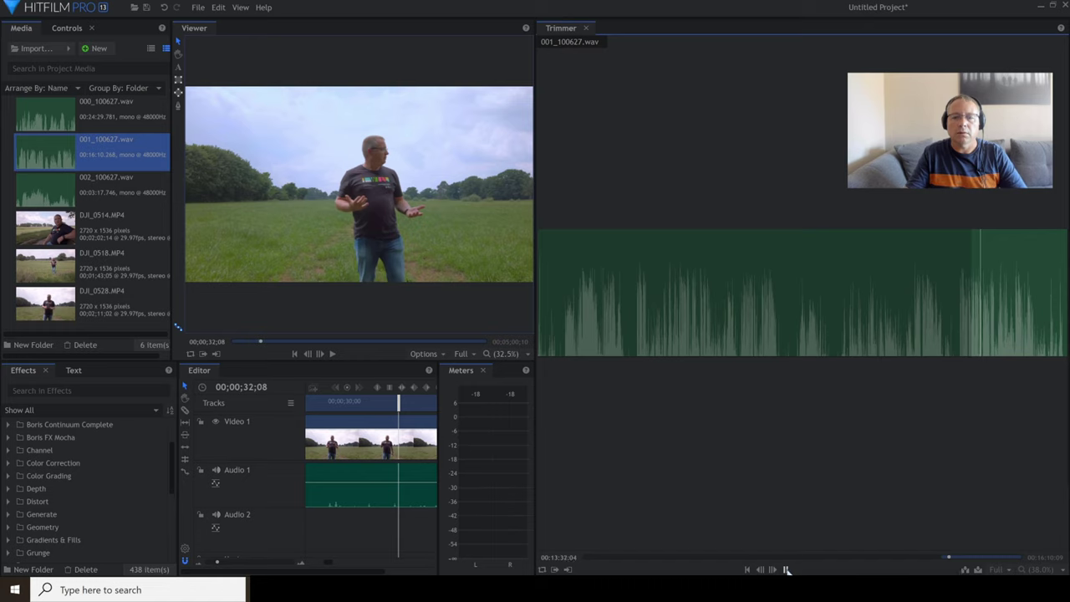
click(786, 569)
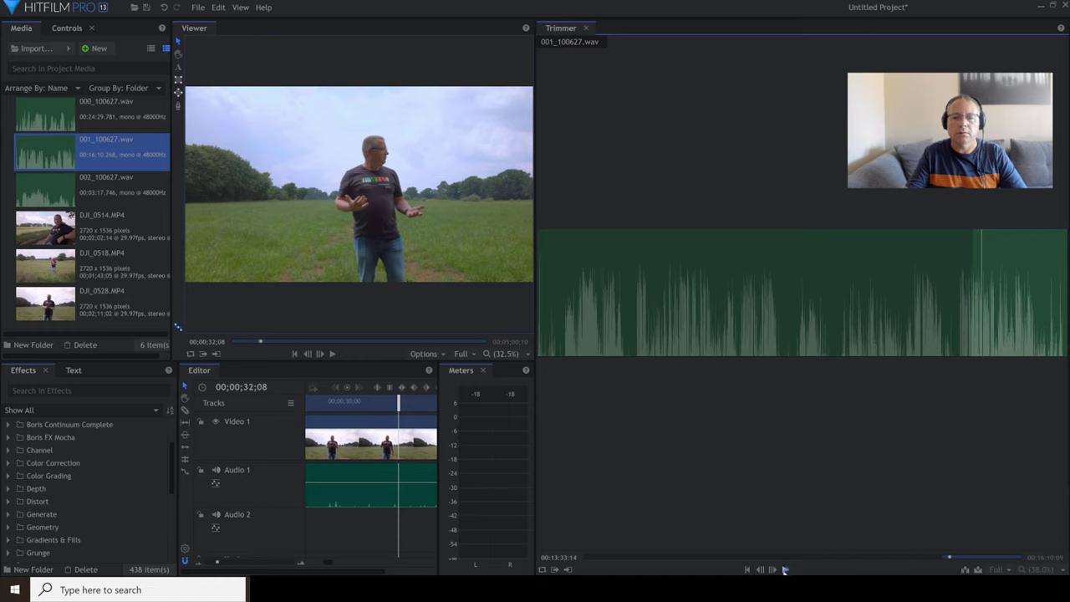
click(556, 568)
Step: Place the trimmed 001_100627.wav on Audio 2 beneath the start of the DJI_0528.MP4 clip, and close the Trimmer
drag(977, 327, 333, 528)
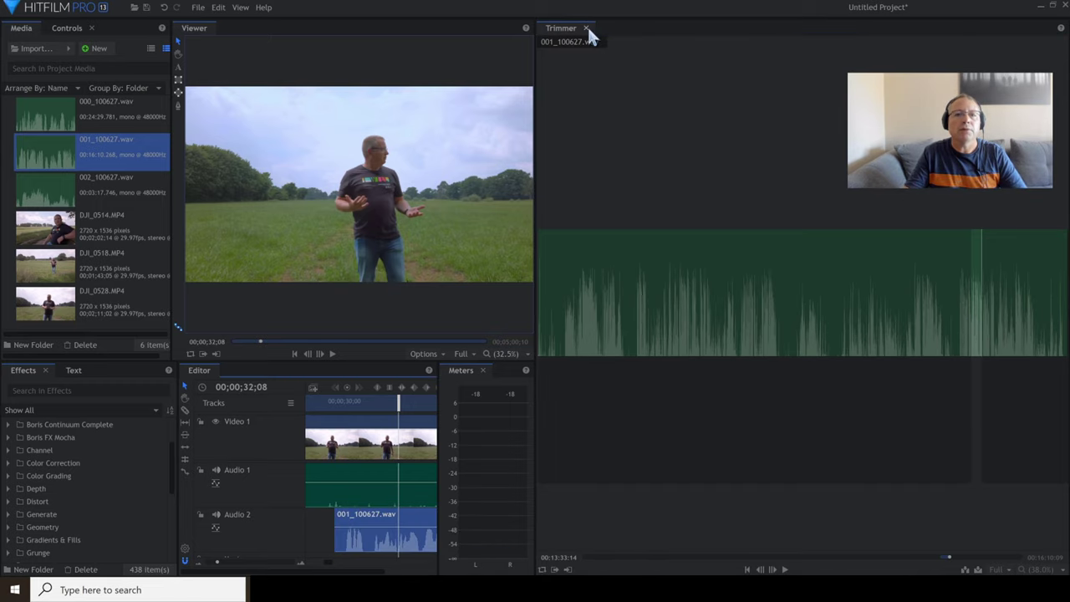
click(587, 29)
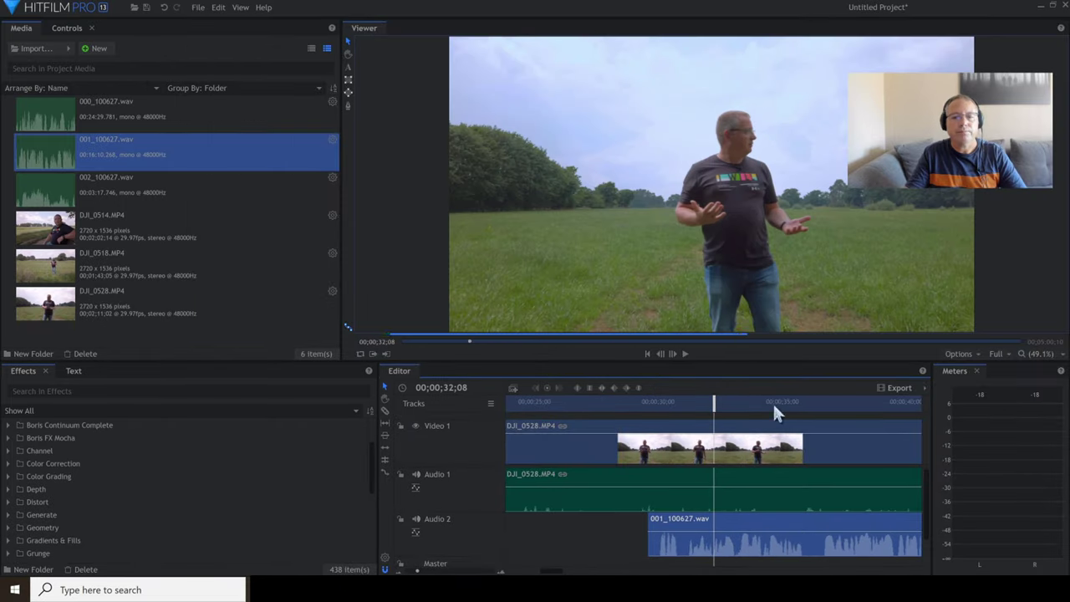
drag(420, 570, 412, 570)
drag(782, 545, 730, 529)
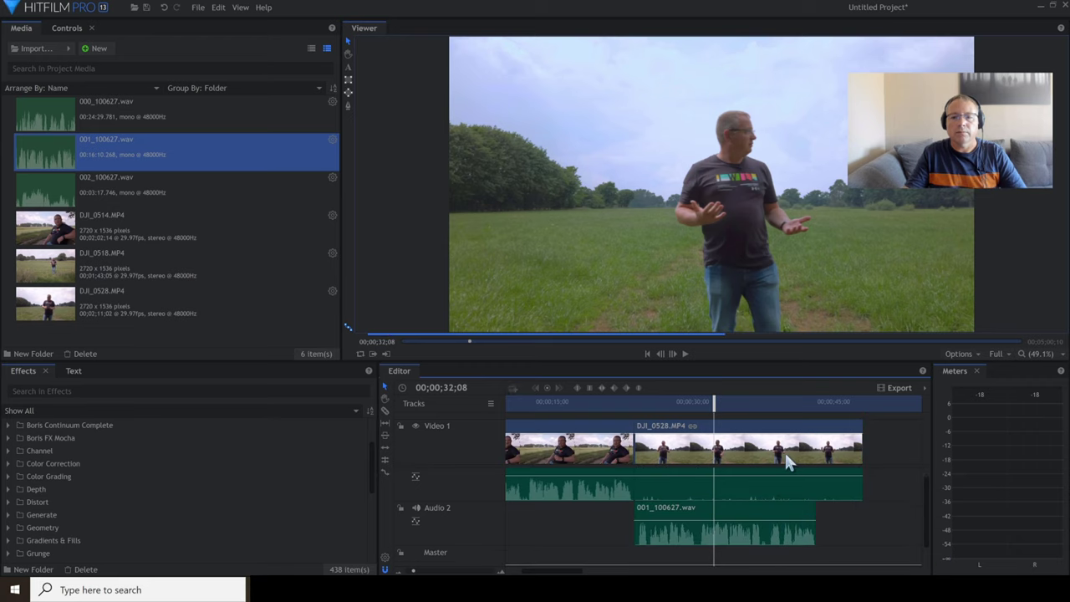
Step: Find the end of speech in DJI_0528.MP4 at 00;00;47;29 and shift 001_100627.wav so its last speech peaks end there
click(828, 402)
click(685, 354)
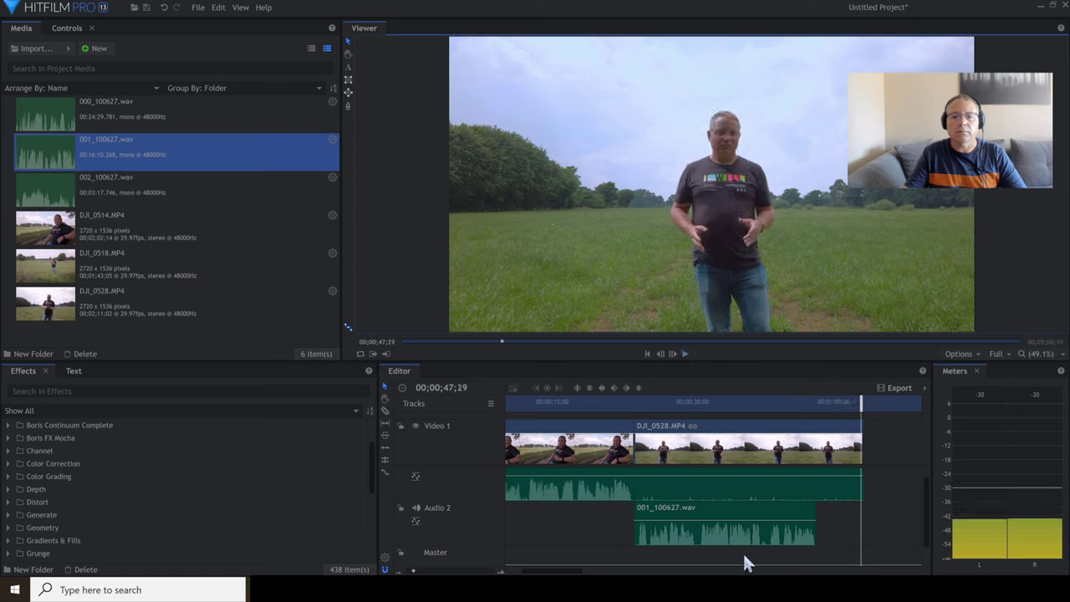
drag(767, 528, 838, 539)
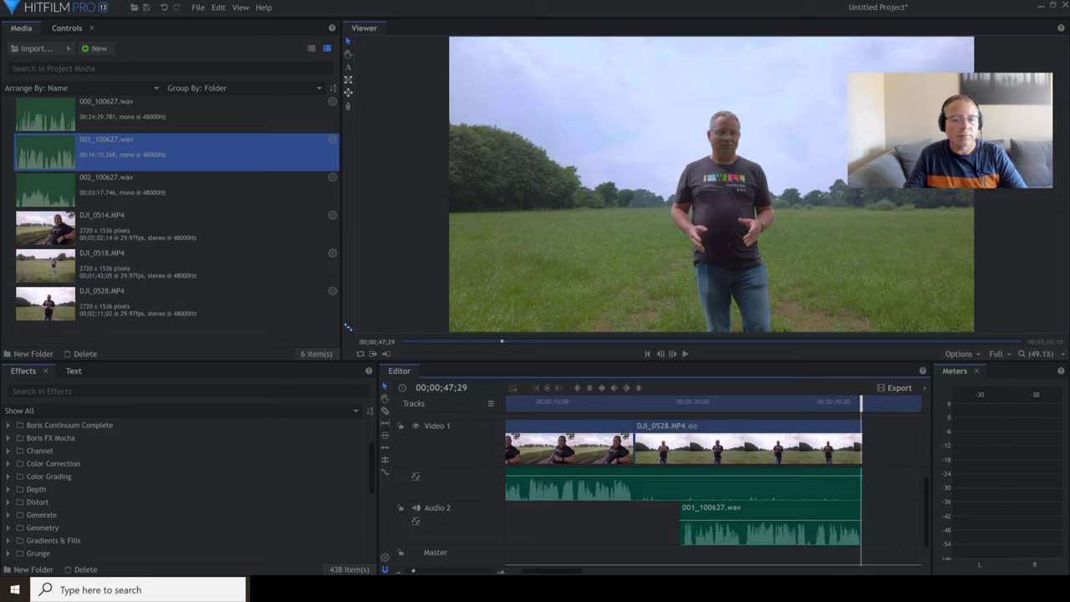
click(448, 572)
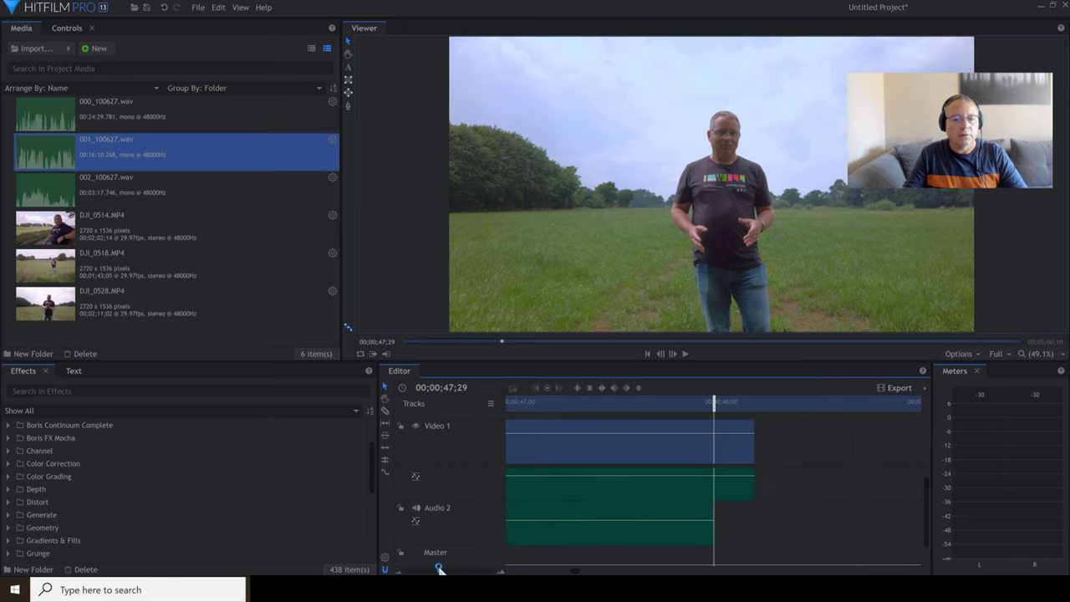
click(630, 535)
drag(629, 535, 727, 532)
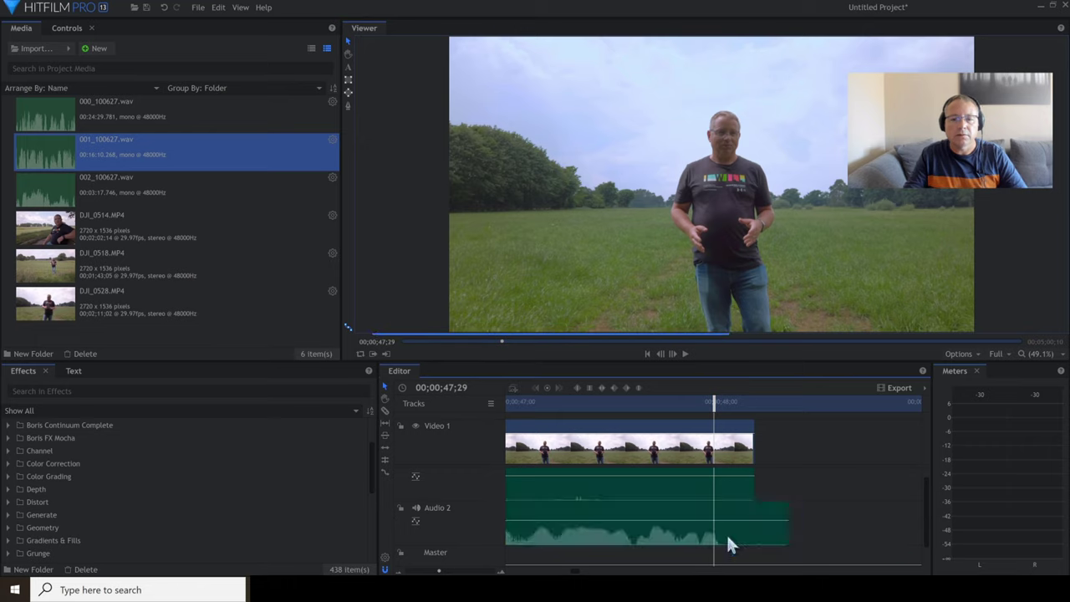
Step: Replay the end of the DJI_0528.MP4 clip from several points to check the sync of the 001_100627.wav audio
click(626, 401)
click(683, 353)
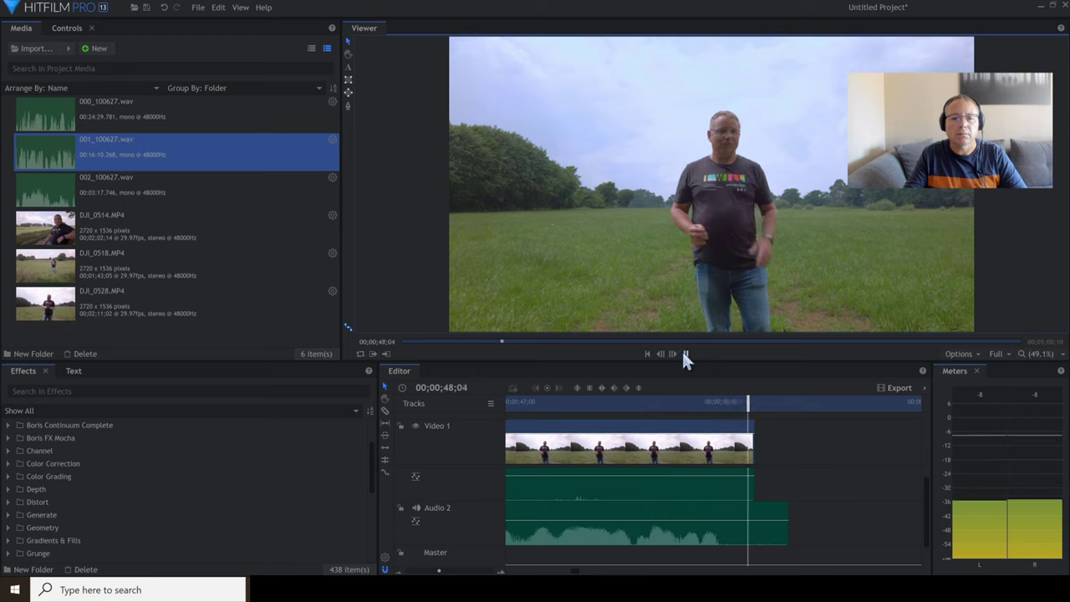
click(525, 403)
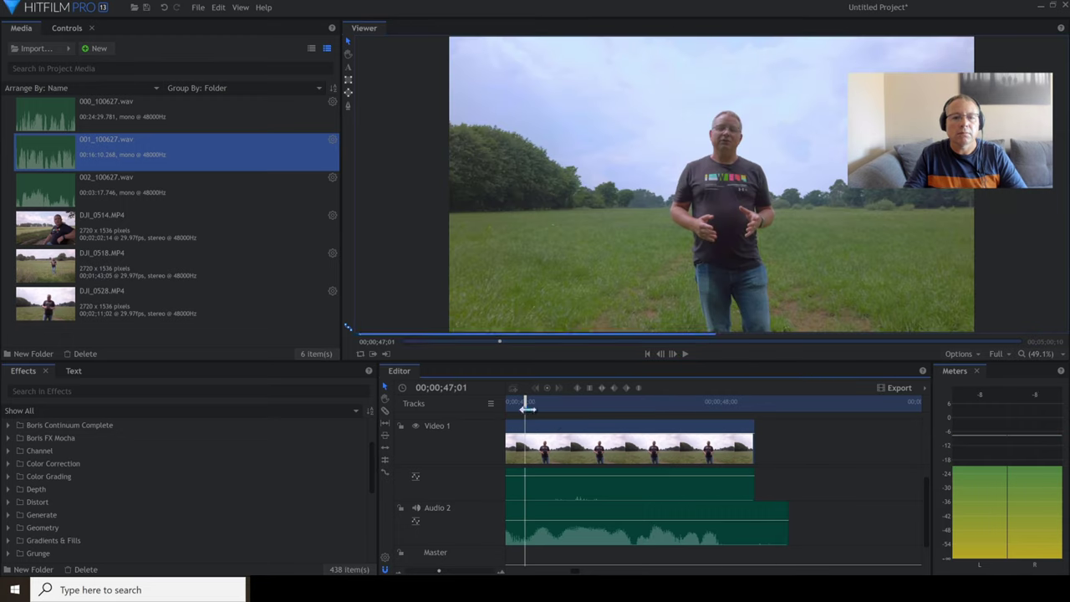
click(686, 353)
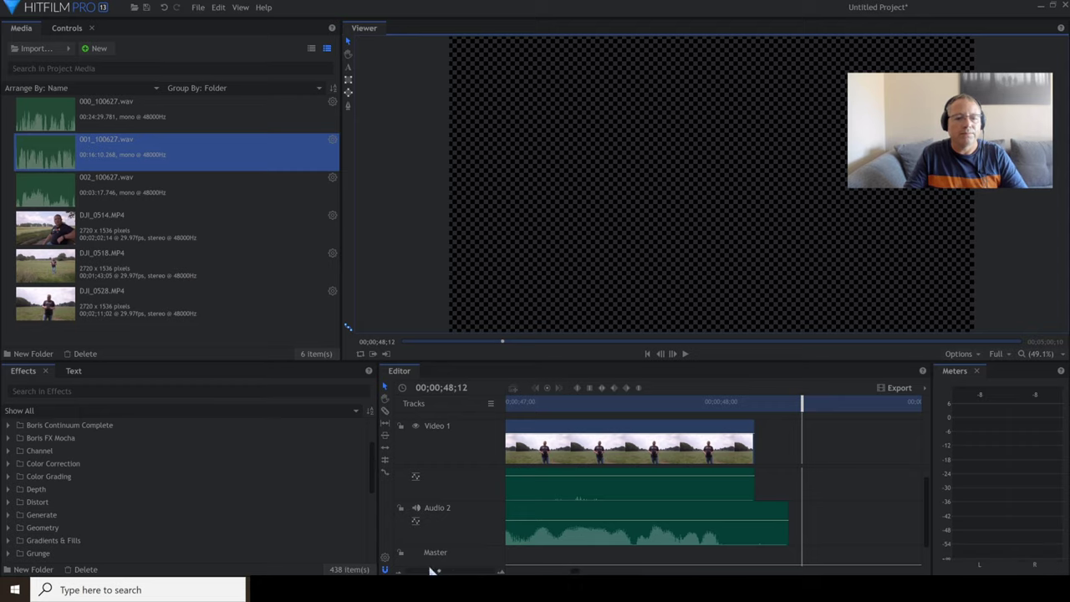
click(576, 403)
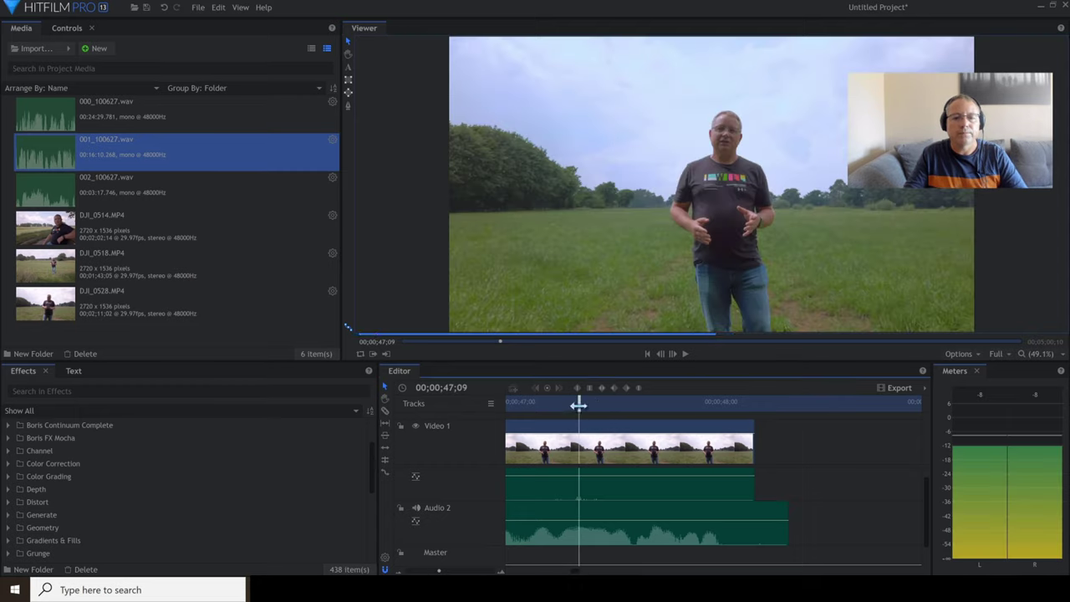
click(684, 352)
click(685, 353)
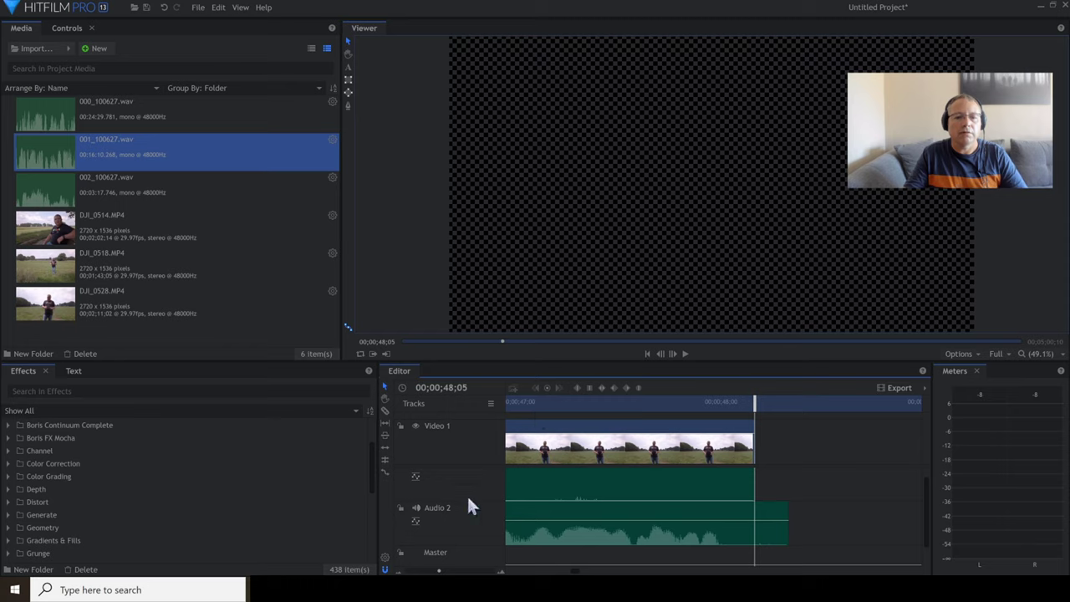
Step: Play the section from about 00;00;30 to 00;00;36 with the viewer enlarged to 100% to check the lip sync
scroll(553, 423, down, 5)
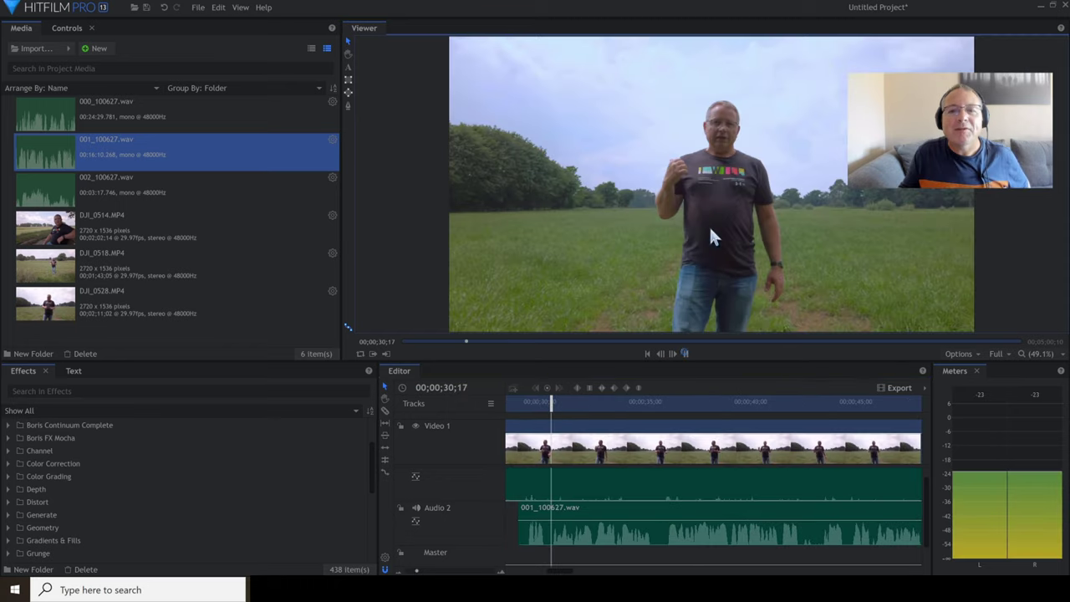
scroll(721, 128, up, 2)
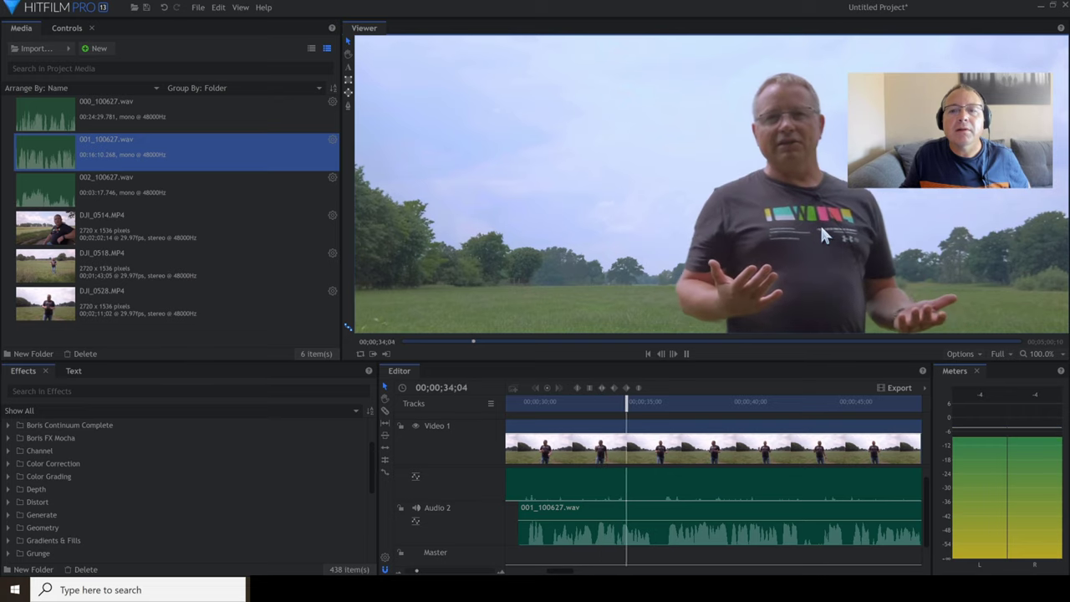
click(686, 354)
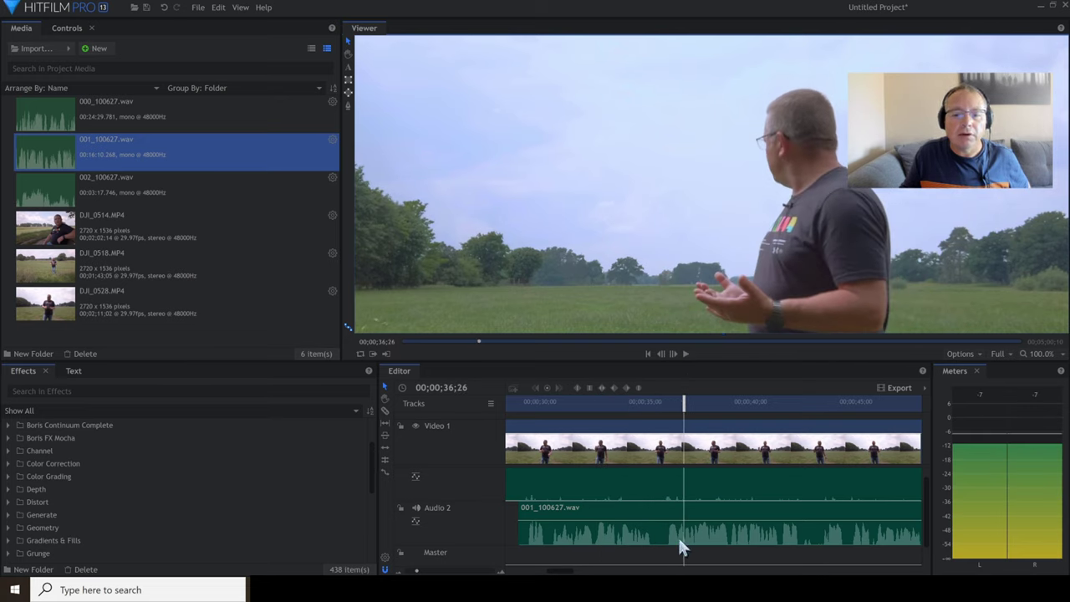
click(667, 405)
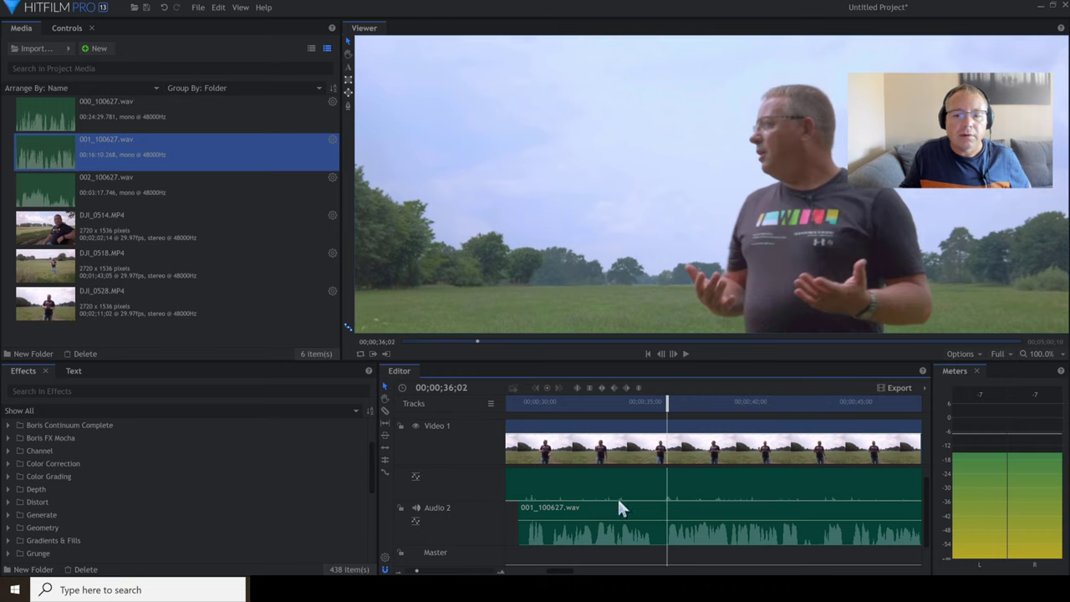
Step: Compare the camera and 001_100627.wav waveform peaks around 00;00;36;17, and play the section from 00;00;36;05
click(428, 571)
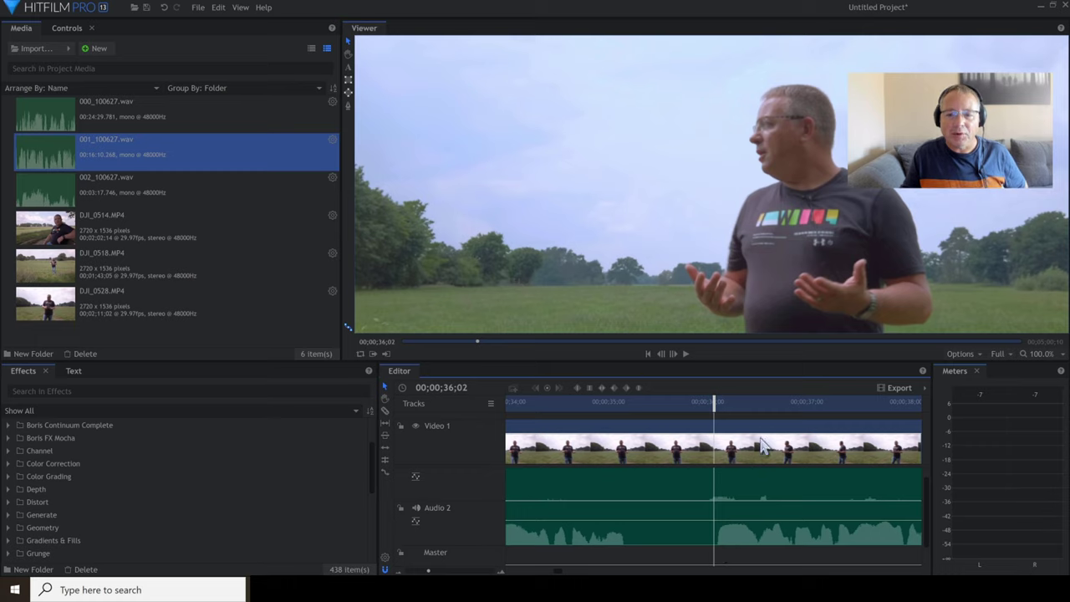
click(757, 405)
drag(756, 406, 763, 406)
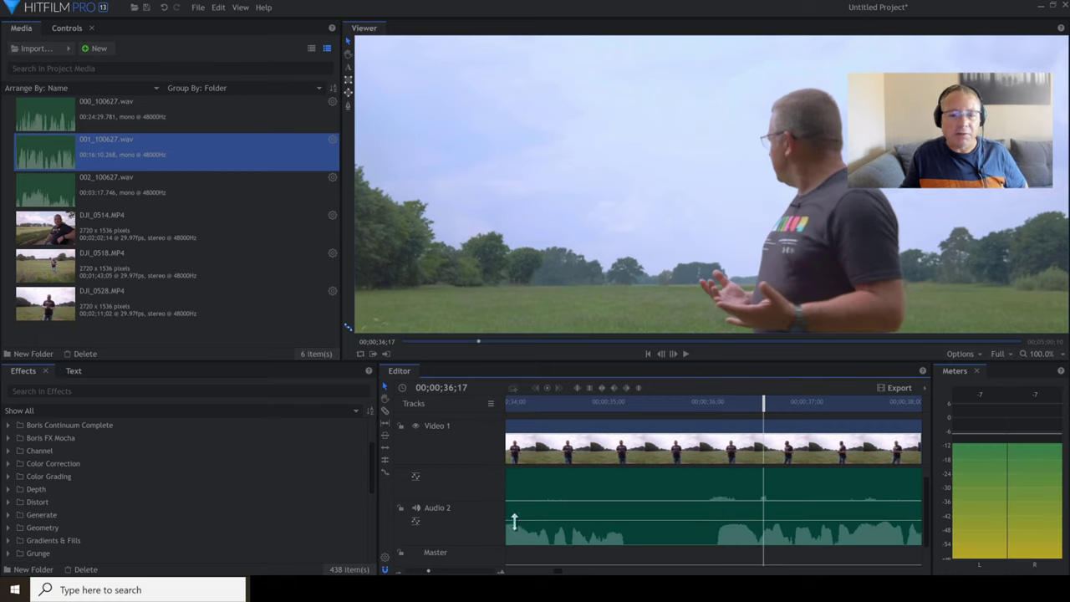
drag(428, 571, 469, 569)
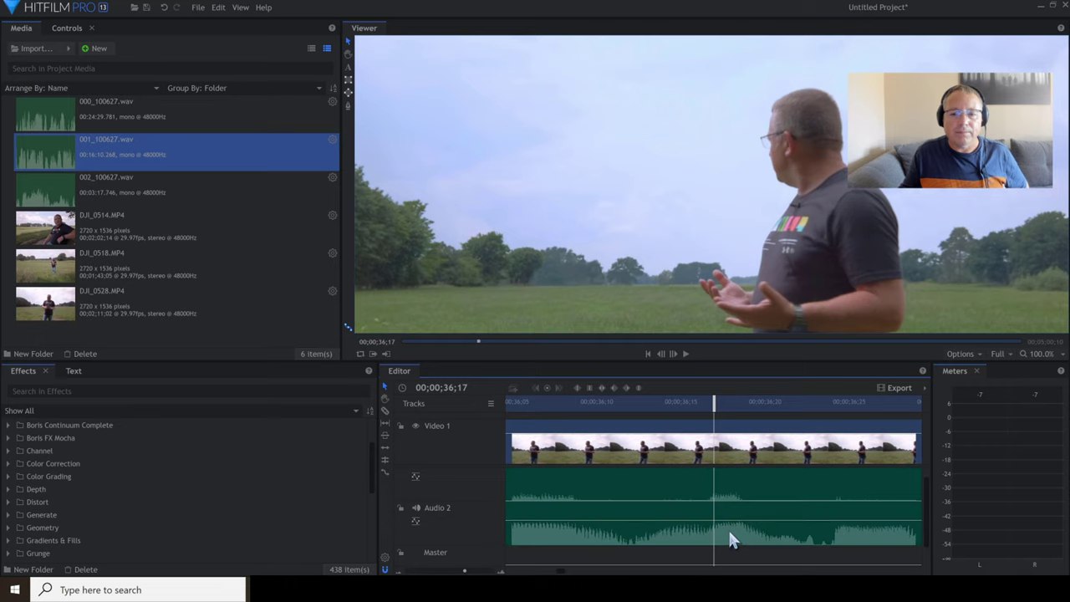
click(509, 402)
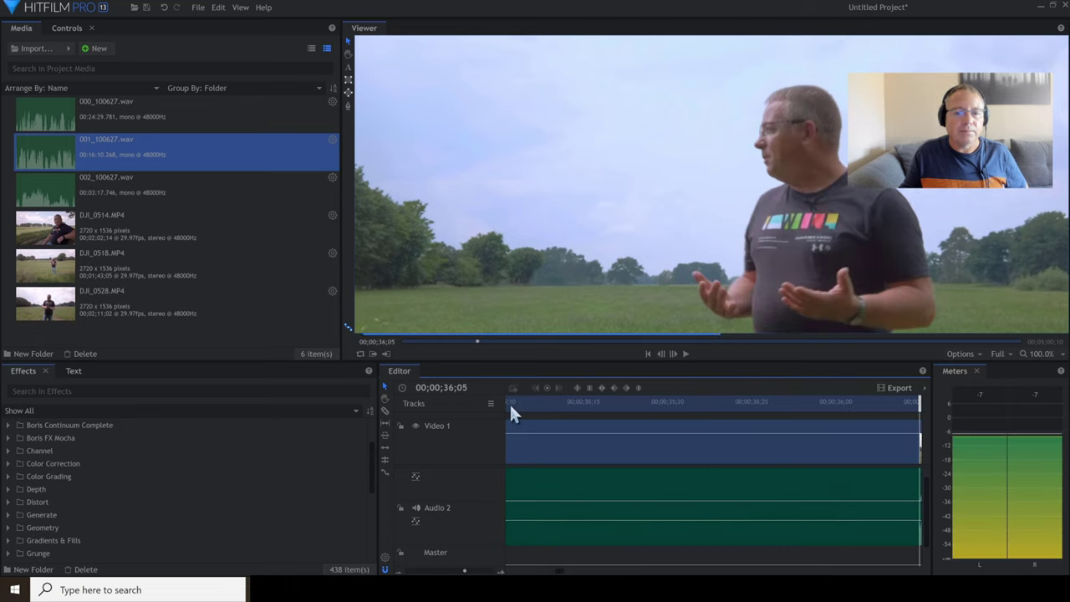
click(688, 353)
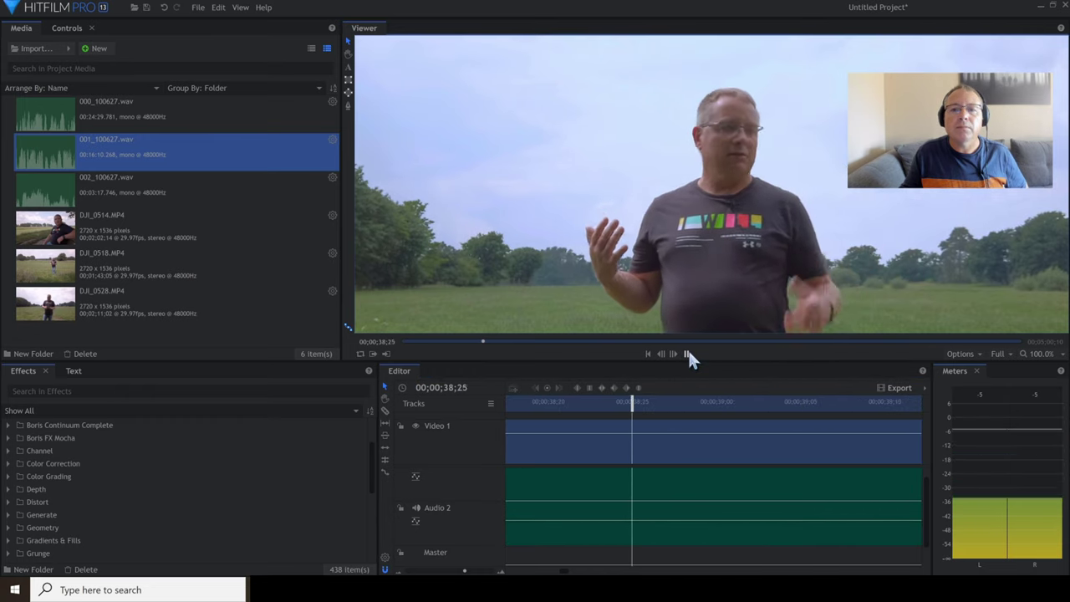
click(688, 353)
Step: Unlink the camera audio from the DJI_0528.MP4 video on the timeline and remove it
scroll(636, 434, down, 8)
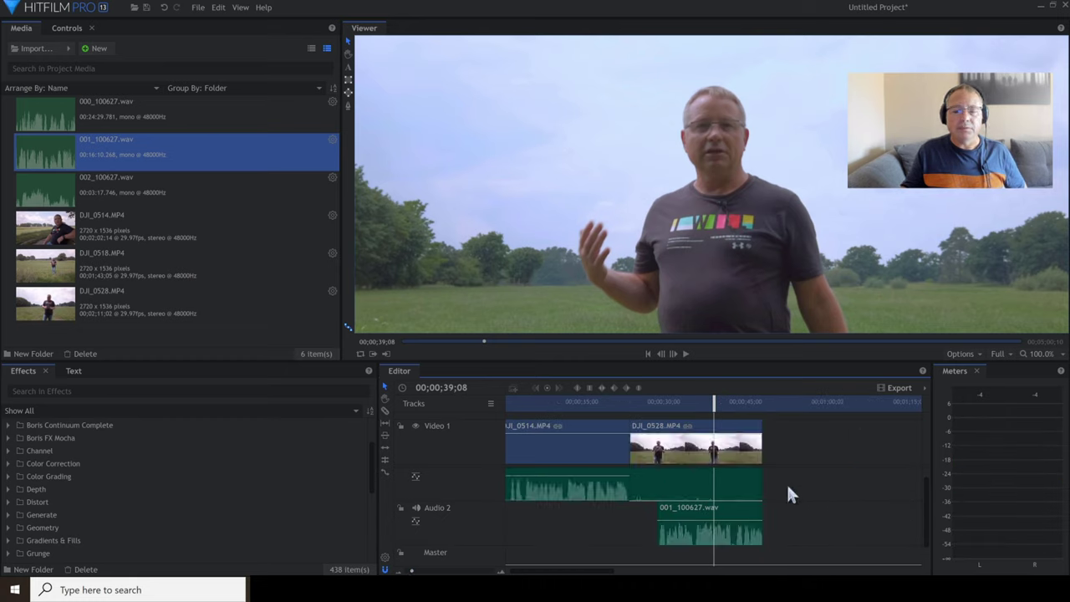
right_click(747, 485)
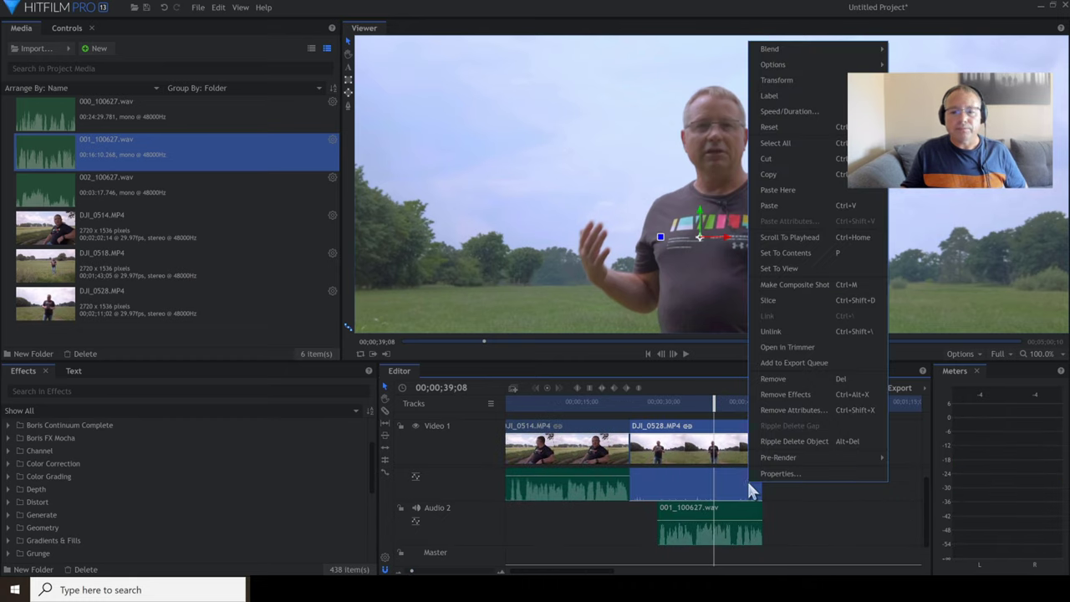
click(781, 334)
click(815, 481)
right_click(752, 482)
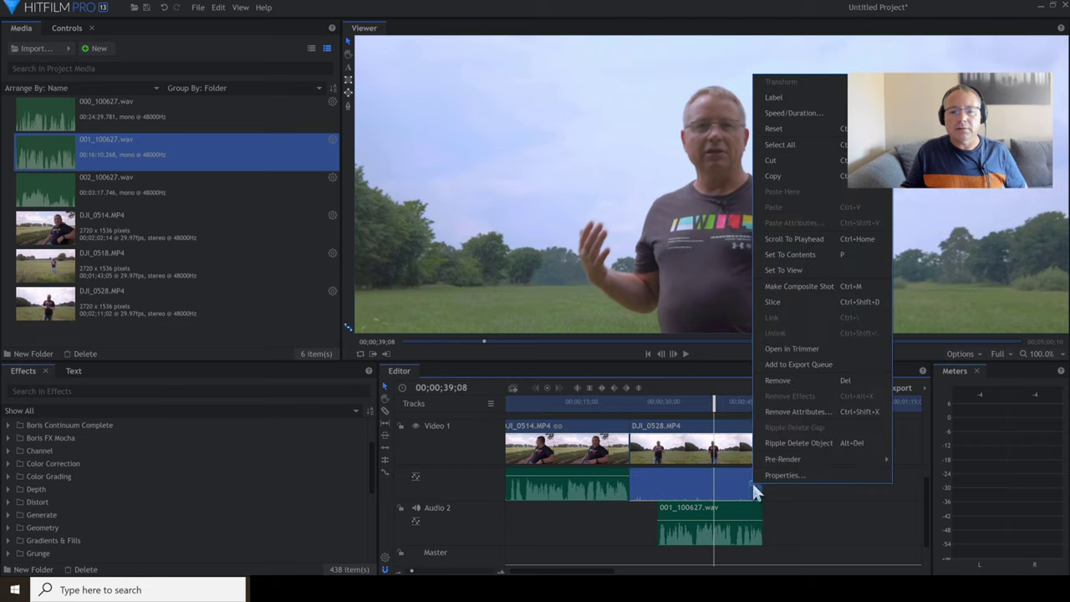
click(787, 380)
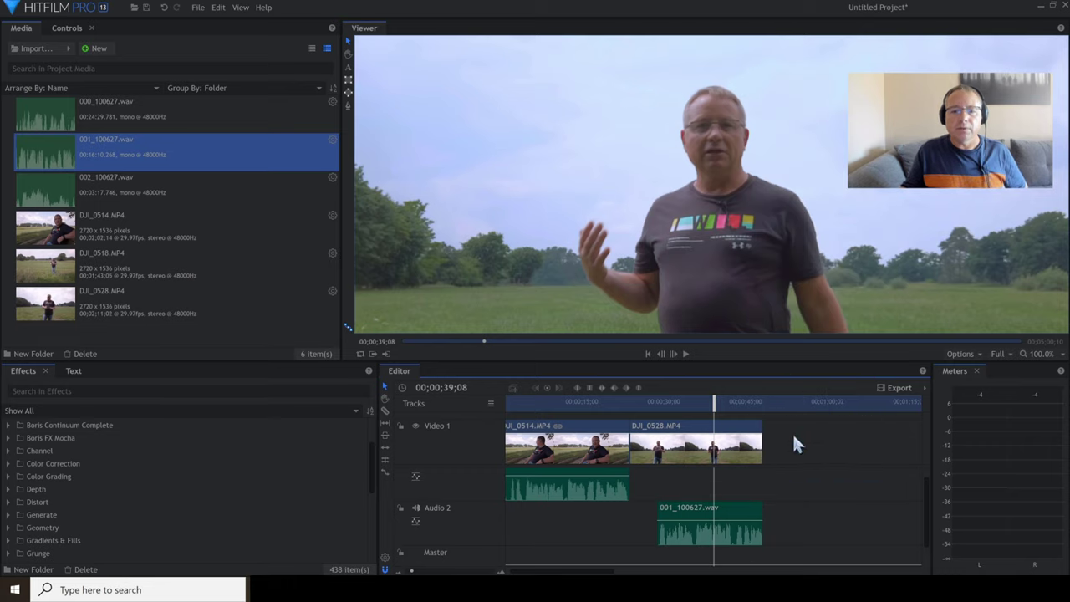
Step: Extend the start of 001_100627.wav back to the beginning of the DJI_0528.MP4 clip and move it up to the Audio 1 track
drag(651, 532, 631, 535)
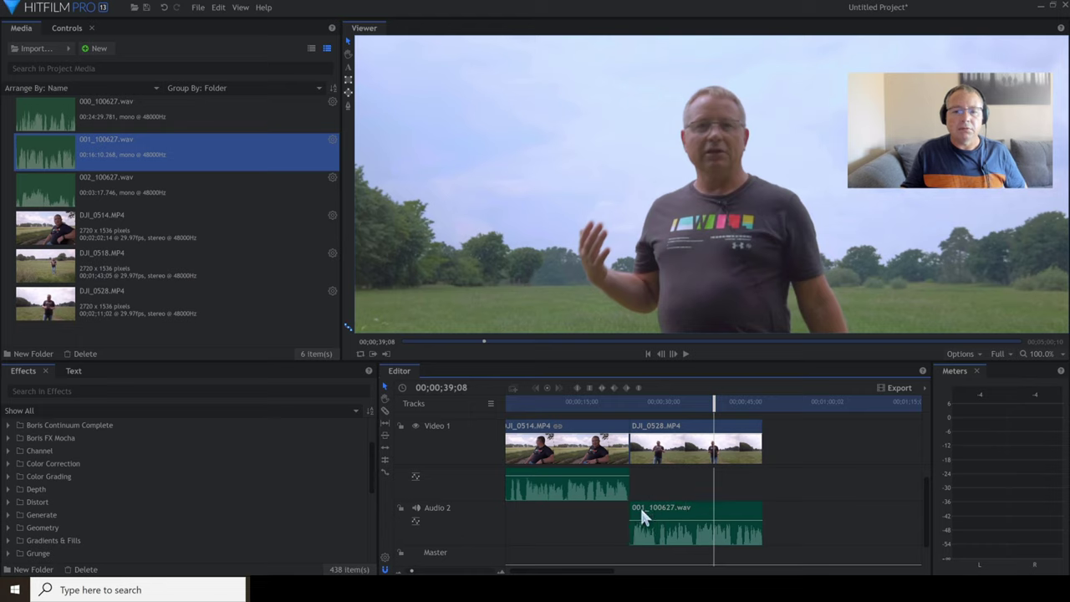
drag(796, 442, 724, 530)
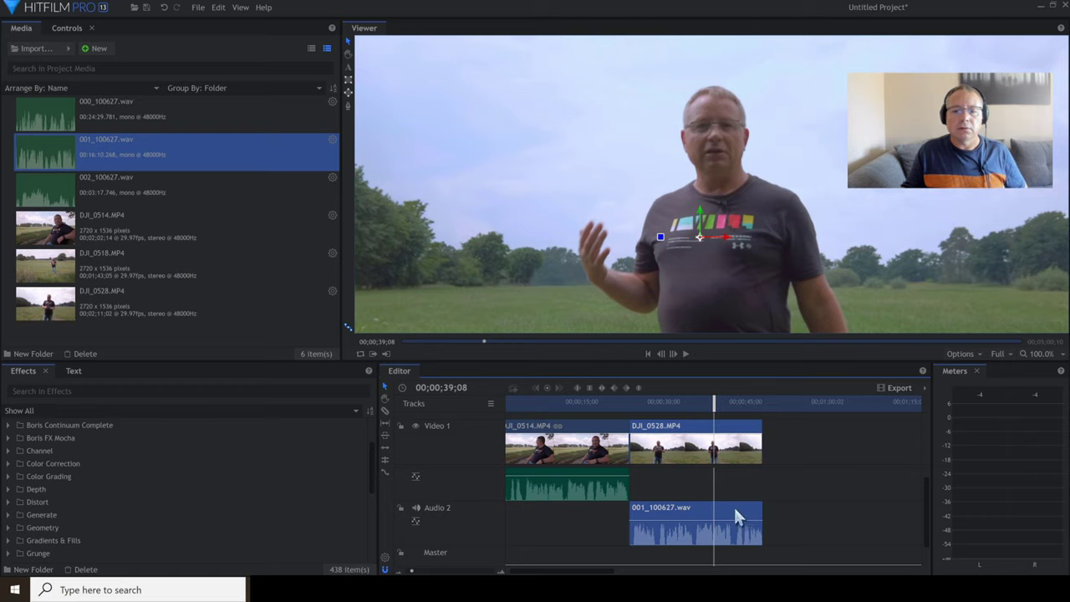
click(760, 403)
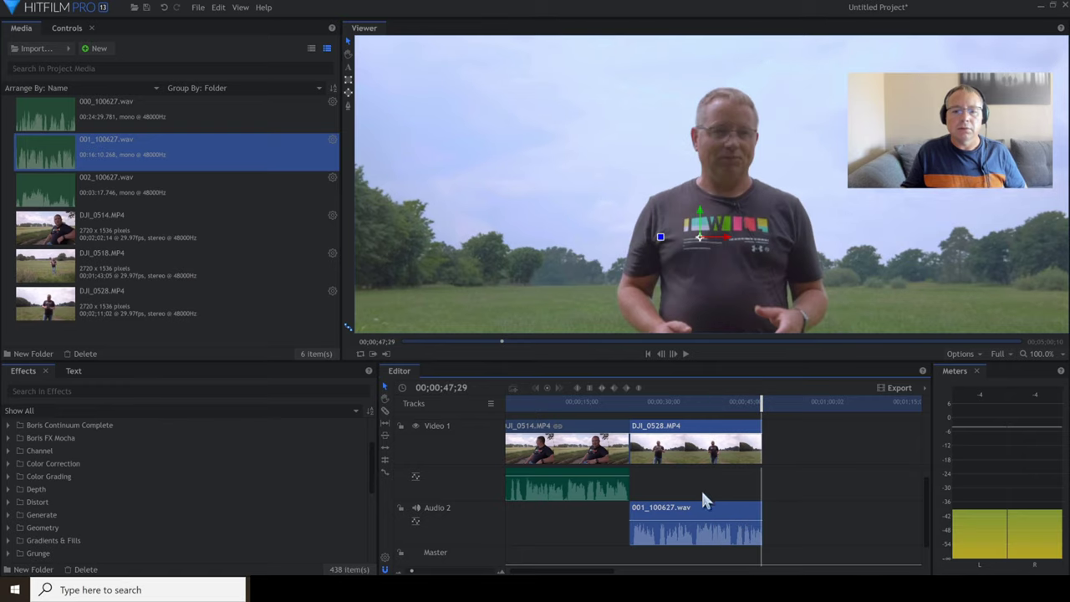
click(791, 483)
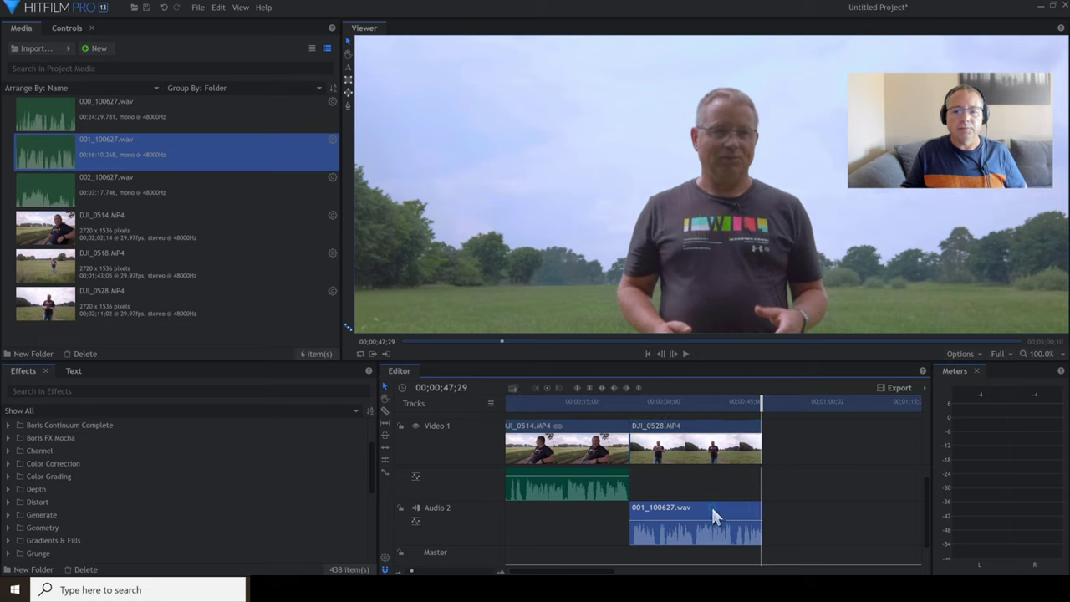
drag(711, 501, 711, 496)
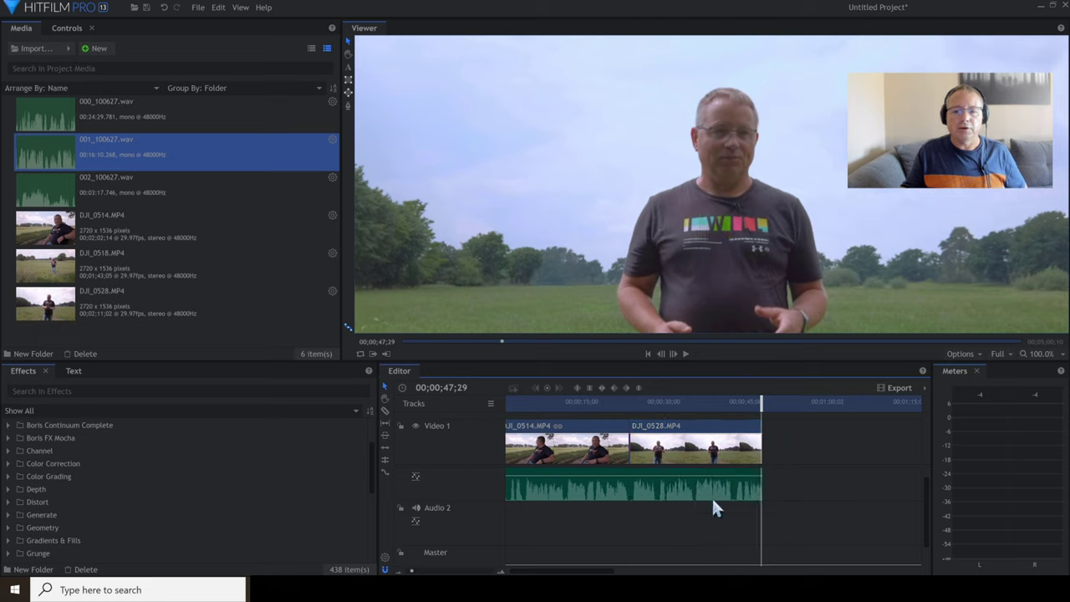
Step: Link the 001_100627.wav audio to the DJI_0528.MP4 video clip
click(743, 490)
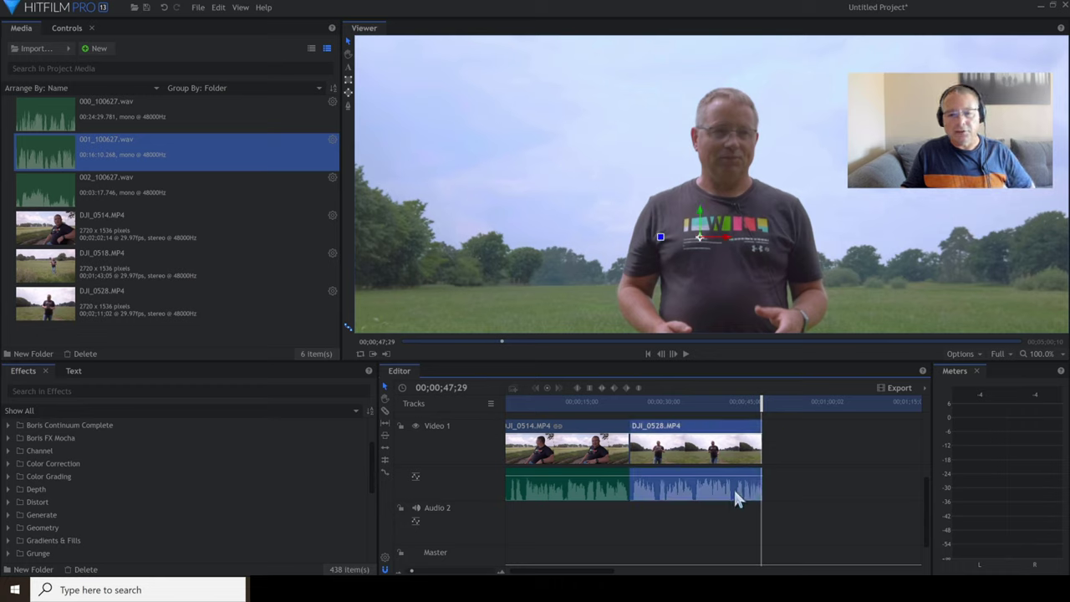
right_click(733, 487)
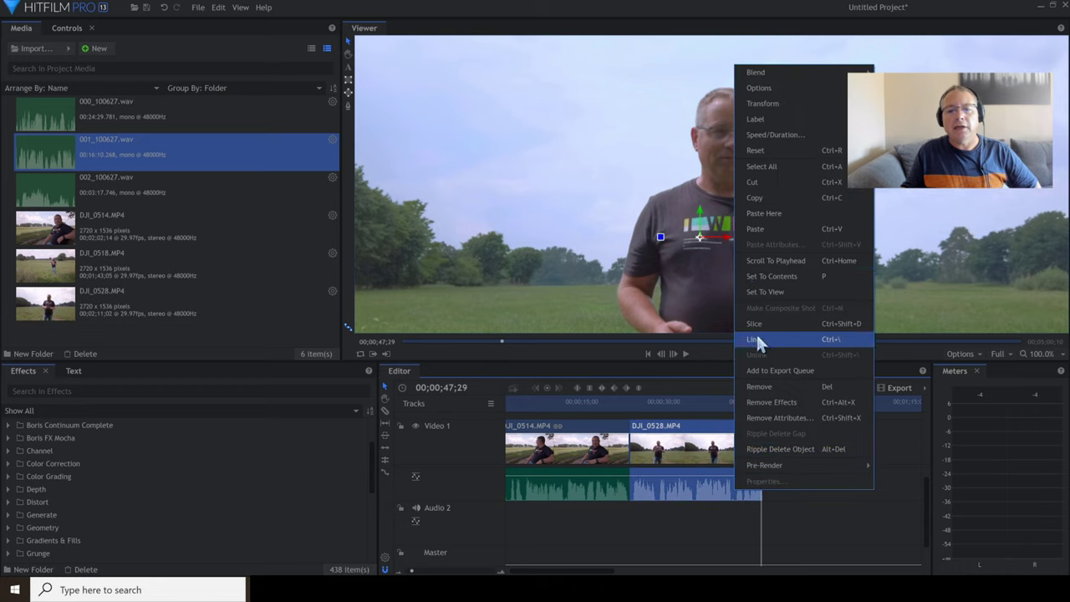
click(758, 339)
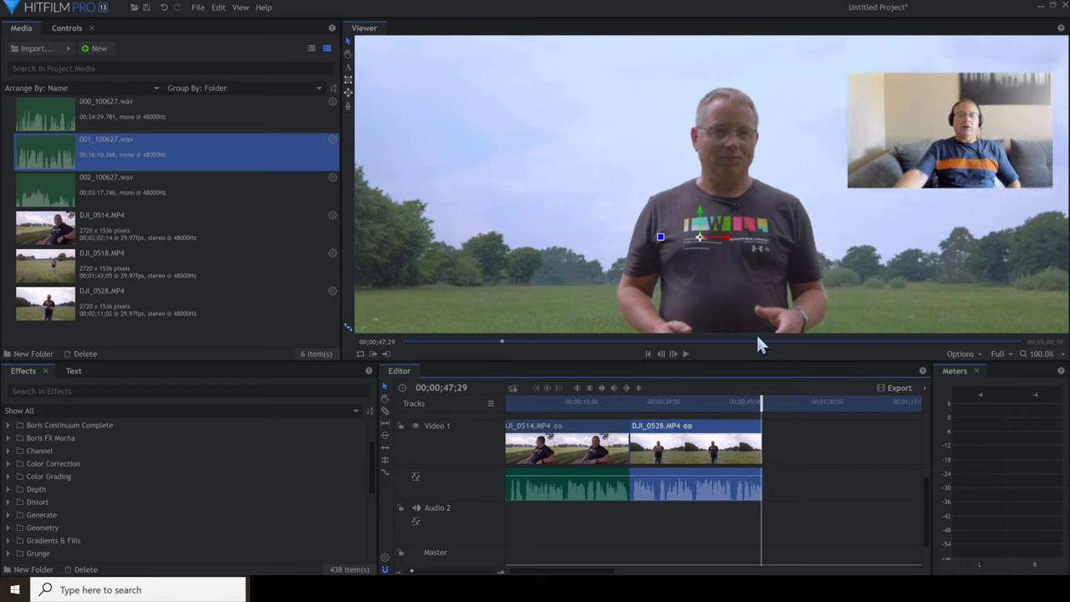
Step: Play the beginning of the DJI_0528.MP4 clip up to about 00;00;28 with its replaced audio, and reduce the viewer zoom to 40%
click(631, 402)
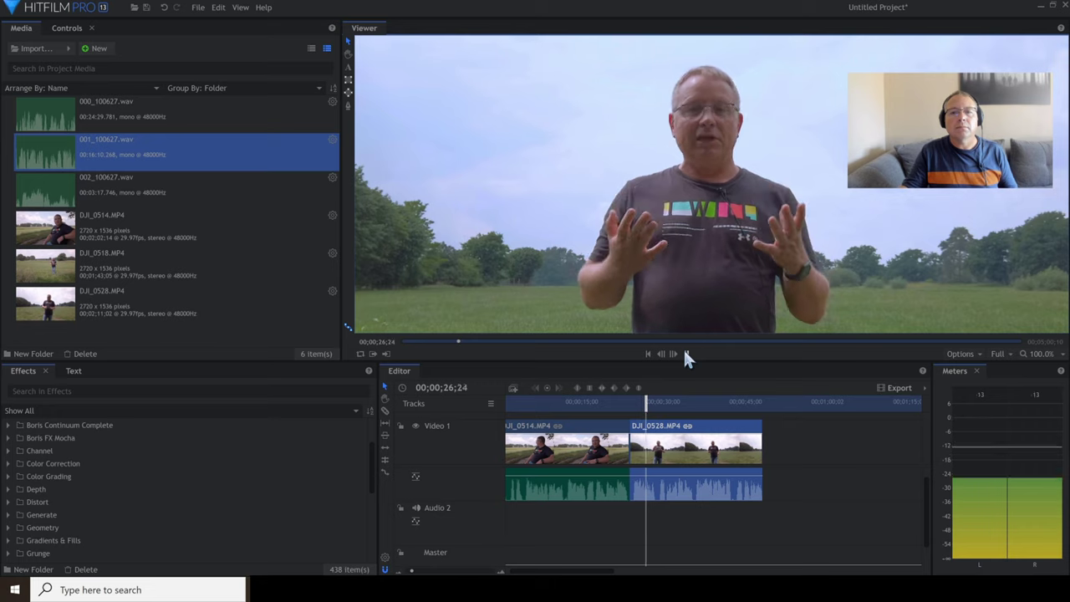
click(683, 354)
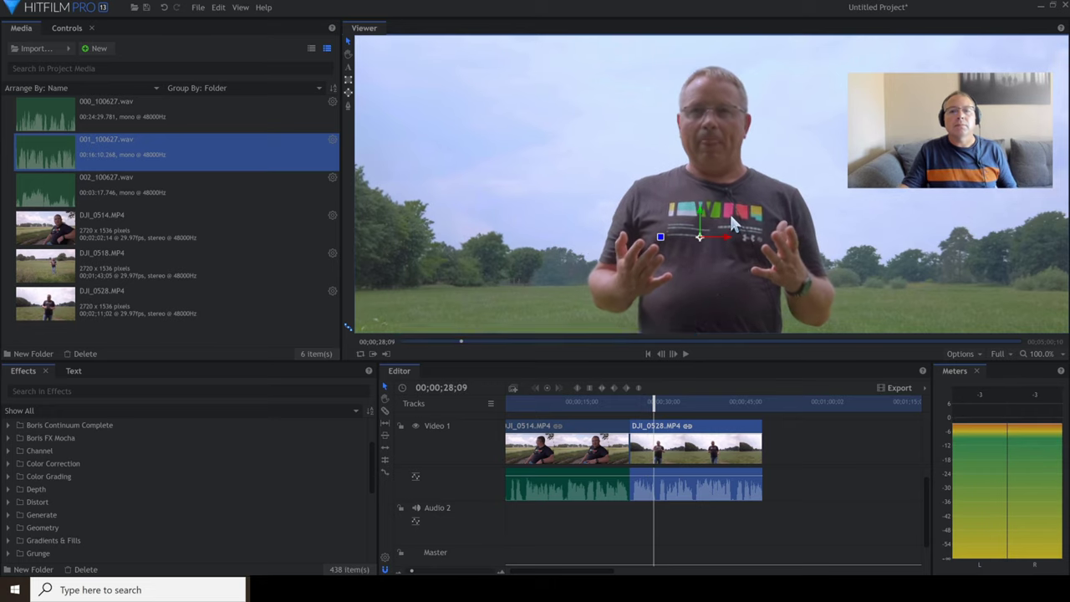
scroll(729, 211, down, 4)
scroll(728, 221, up, 2)
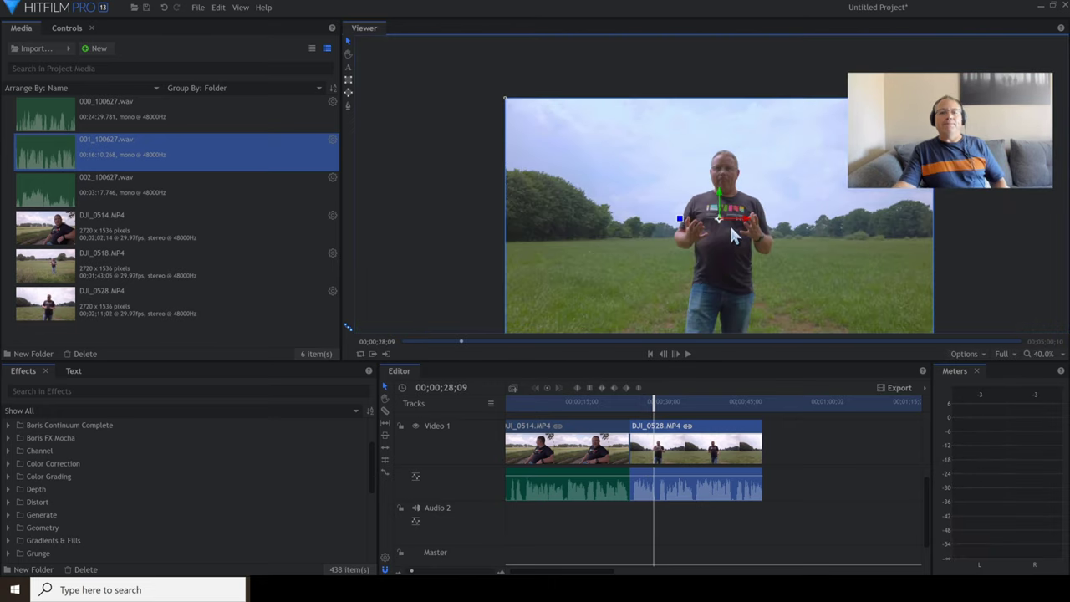
Step: Browse the video transitions and place Cross Zoom at the cut between DJI_0514.MP4 and DJI_0528.MP4
drag(635, 402, 627, 401)
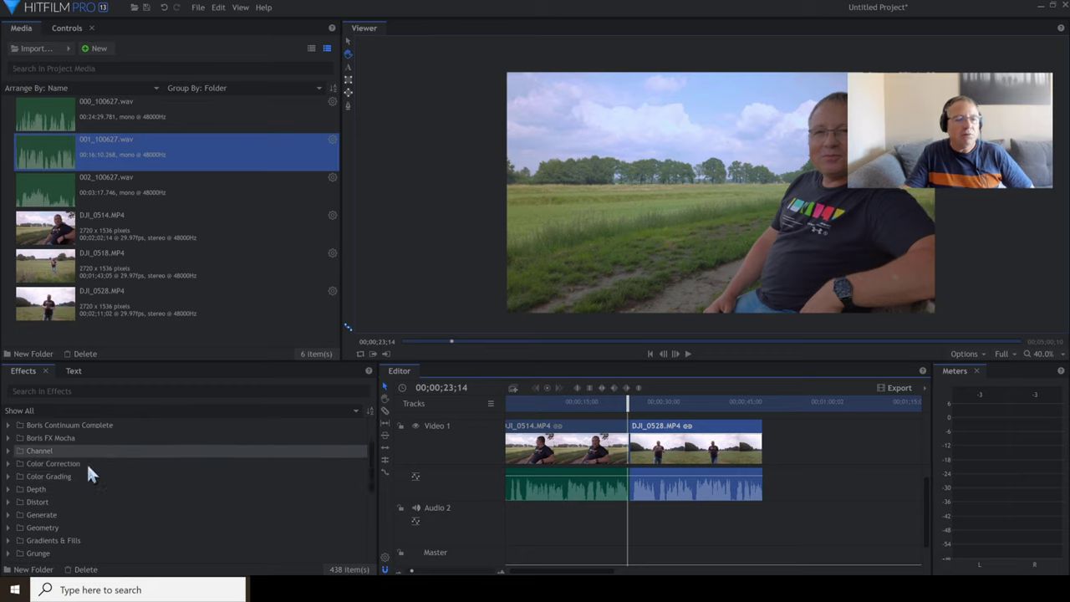
scroll(159, 476, down, 5)
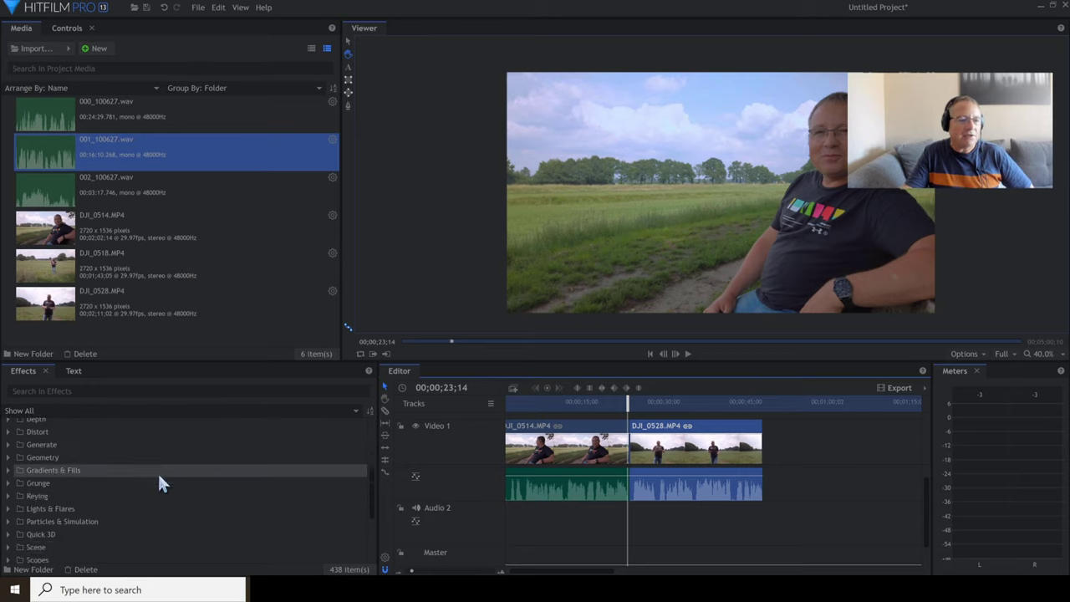
scroll(159, 478, down, 1)
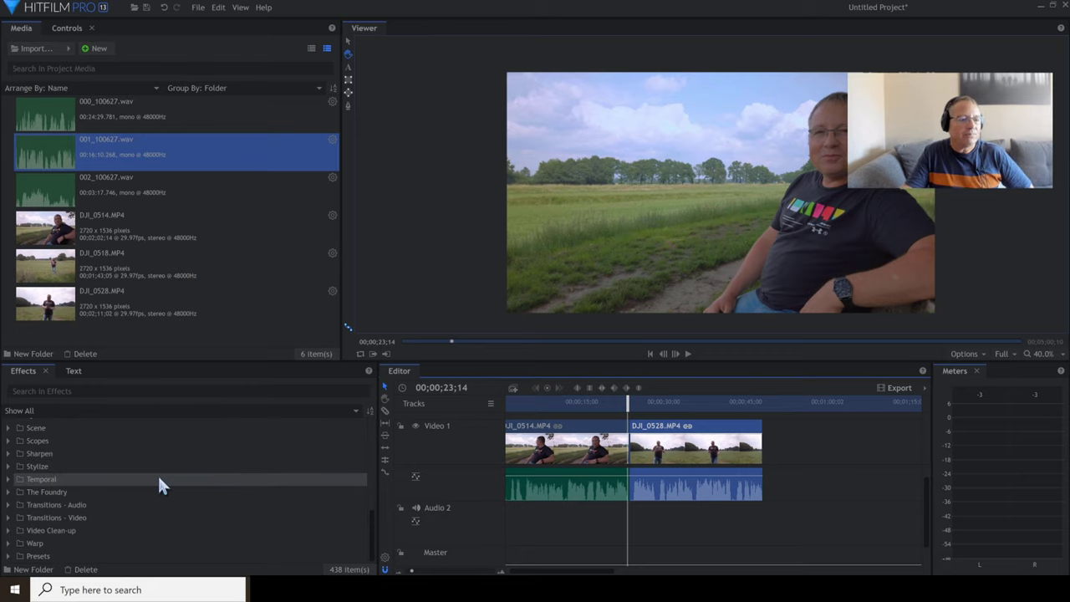
click(8, 519)
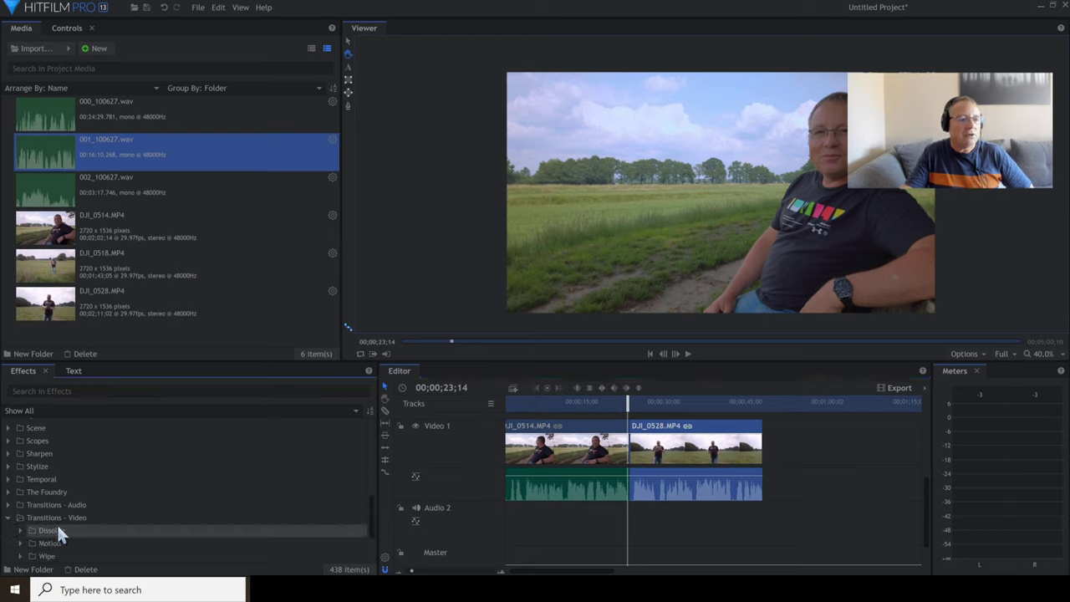
scroll(126, 514, down, 2)
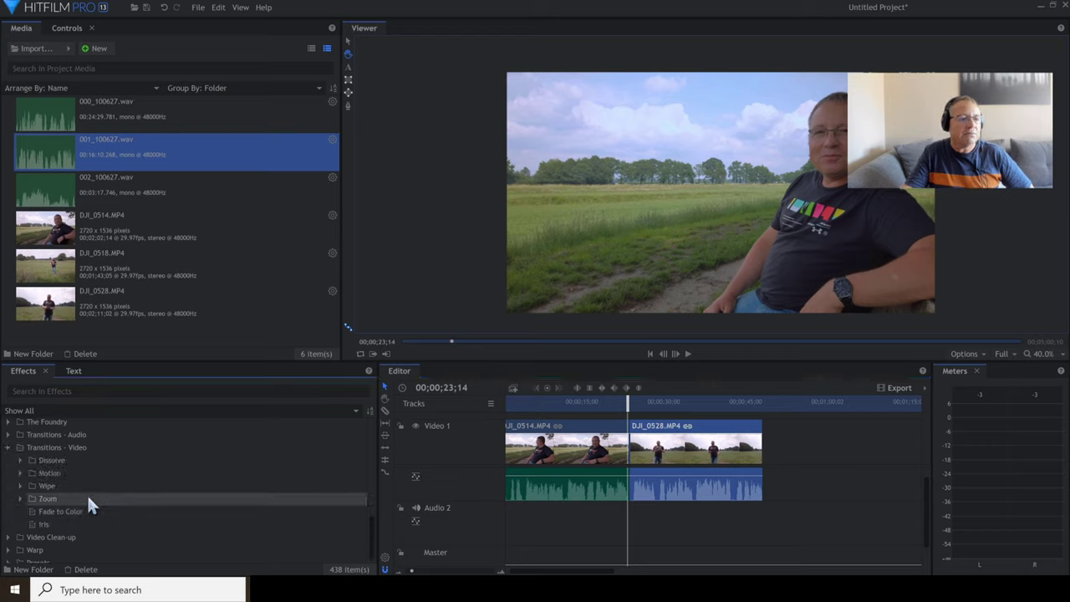
click(21, 460)
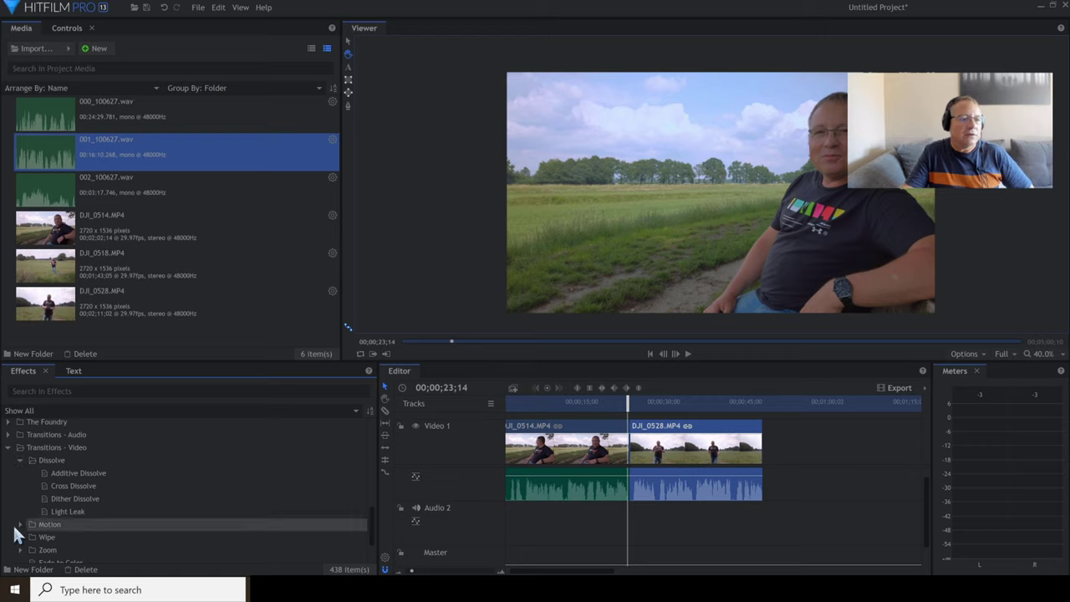
click(20, 524)
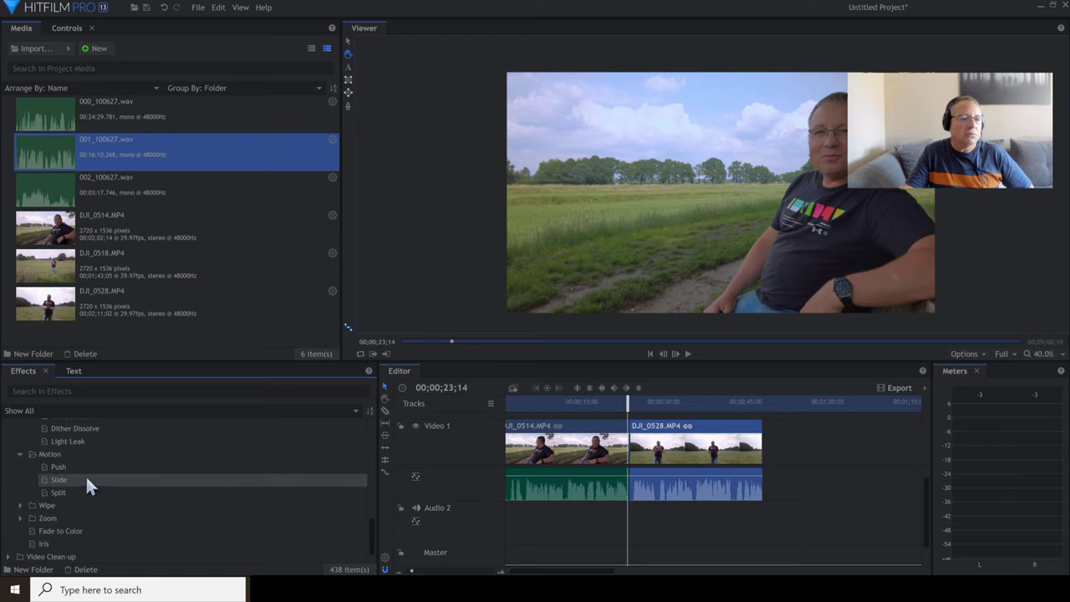
click(18, 506)
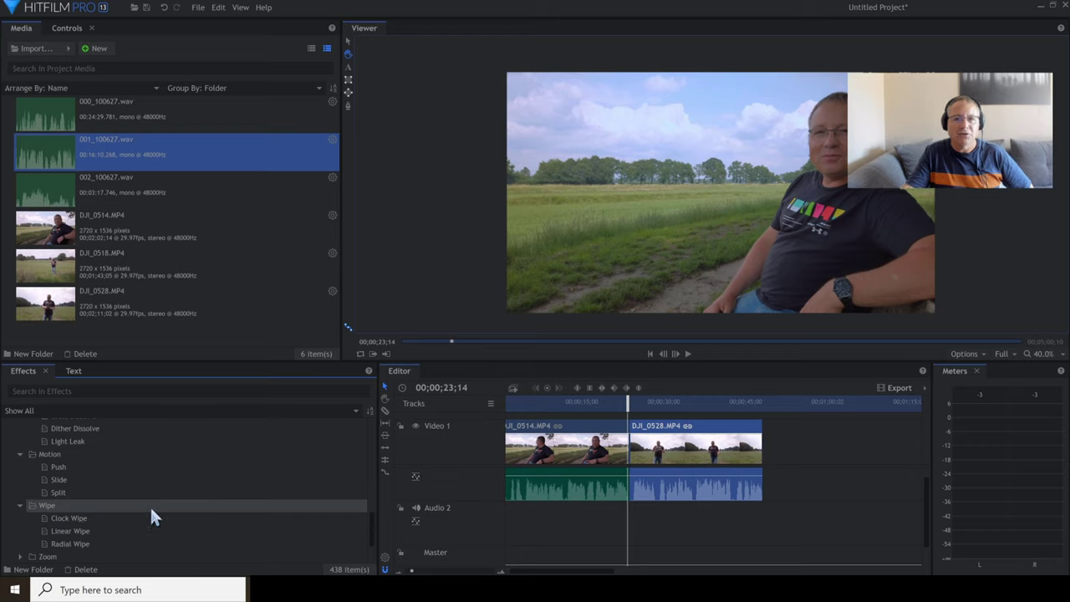
click(20, 555)
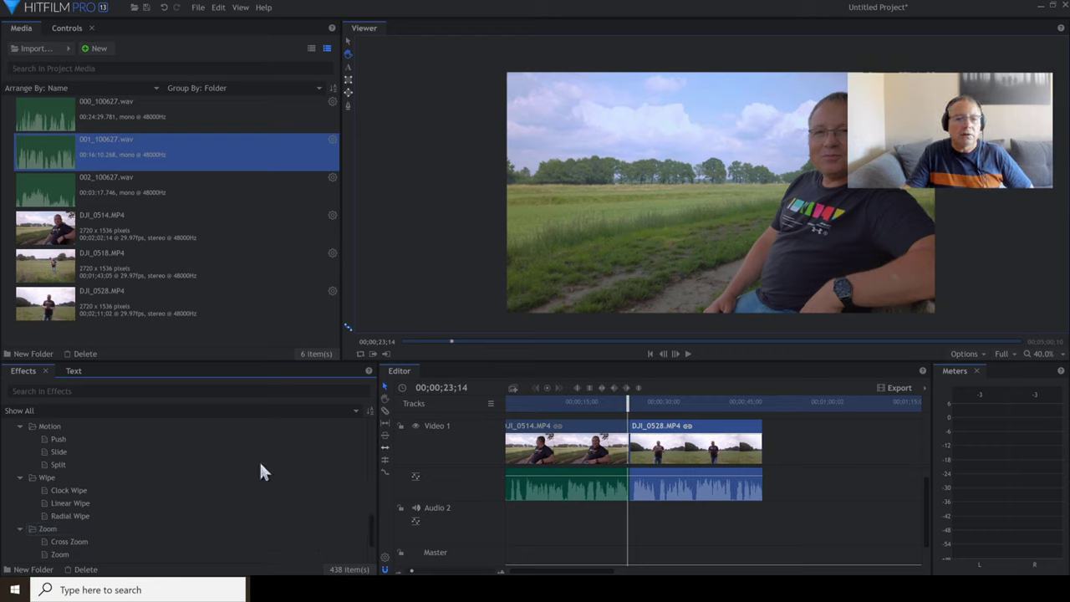
drag(68, 541, 628, 432)
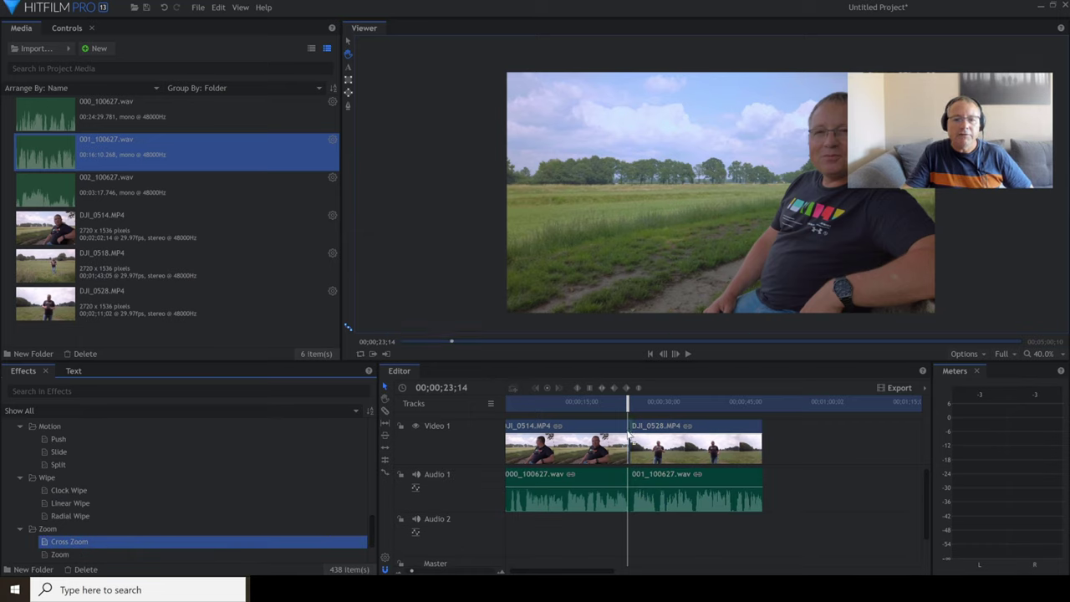
drag(629, 432, 629, 436)
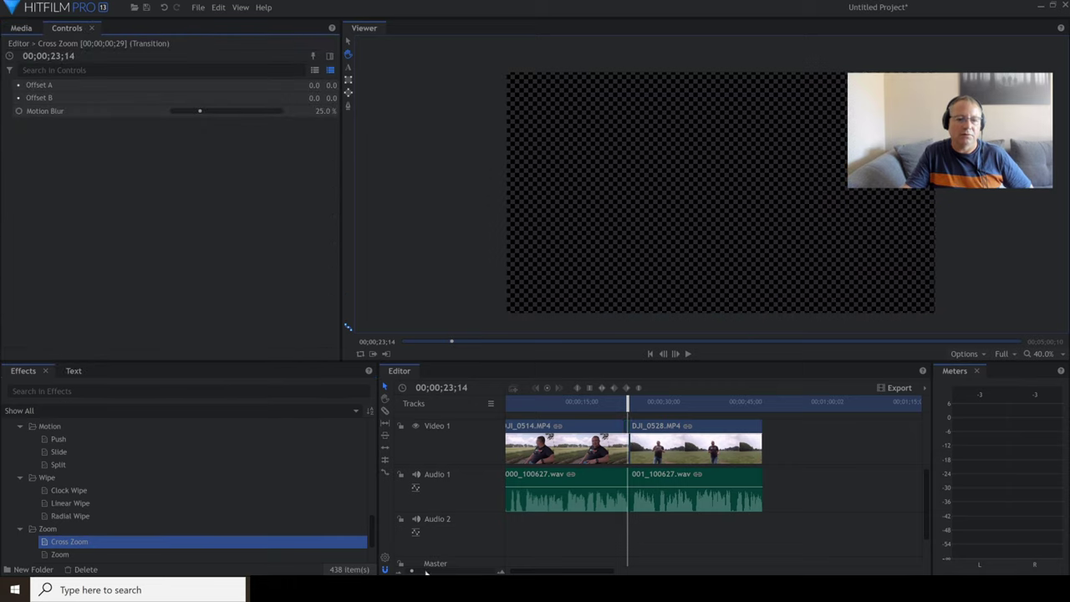
Step: Lengthen the Cross Zoom transition to 00;00;02;20, starting at 00;00;22;14, and play it through
click(425, 572)
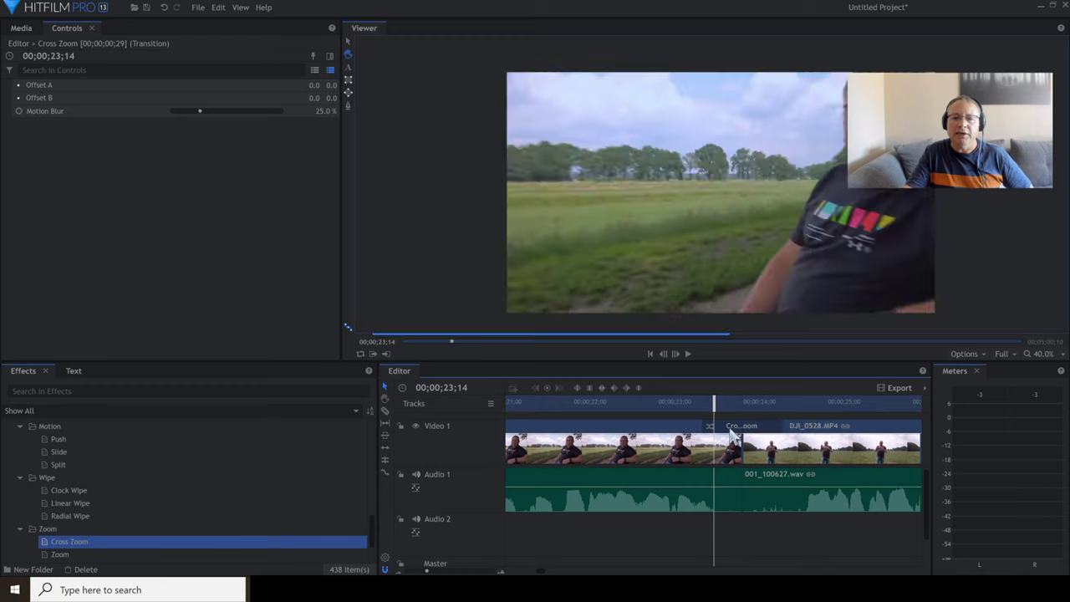
drag(714, 403, 682, 407)
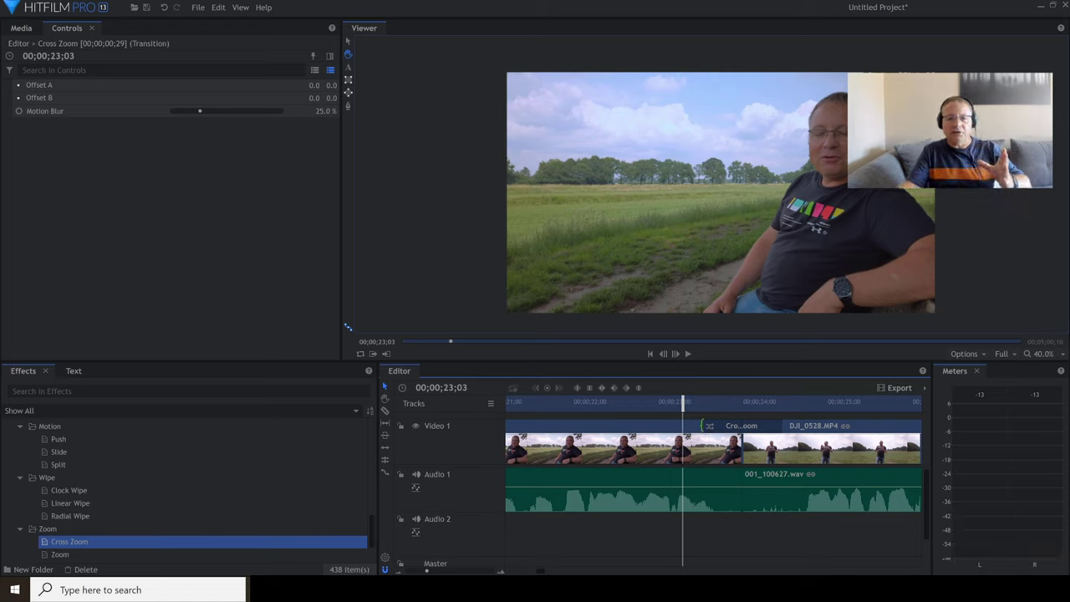
click(709, 426)
drag(704, 425, 628, 427)
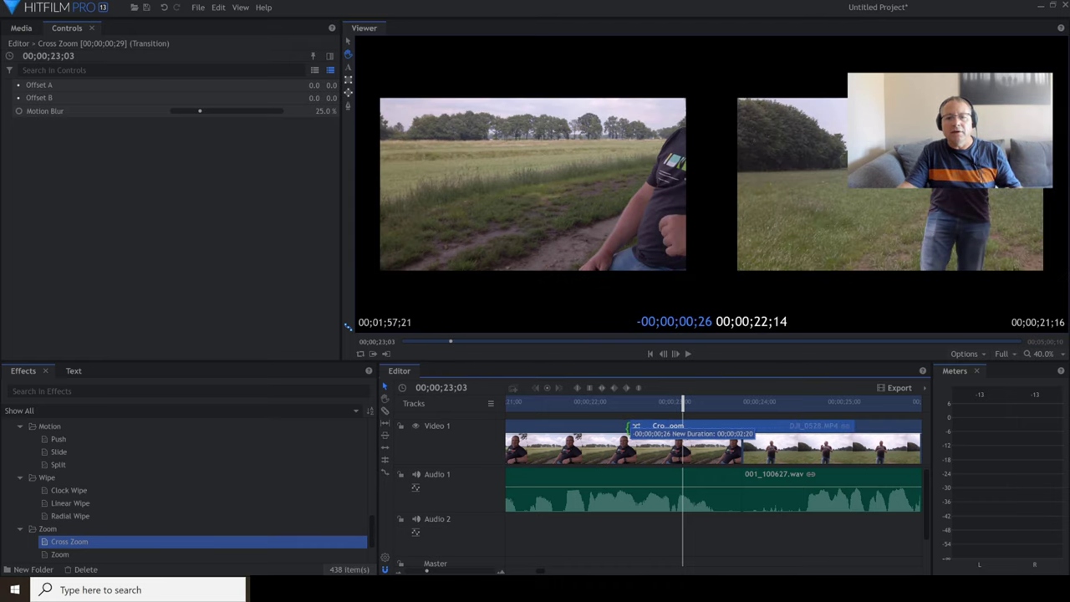
drag(629, 427, 629, 427)
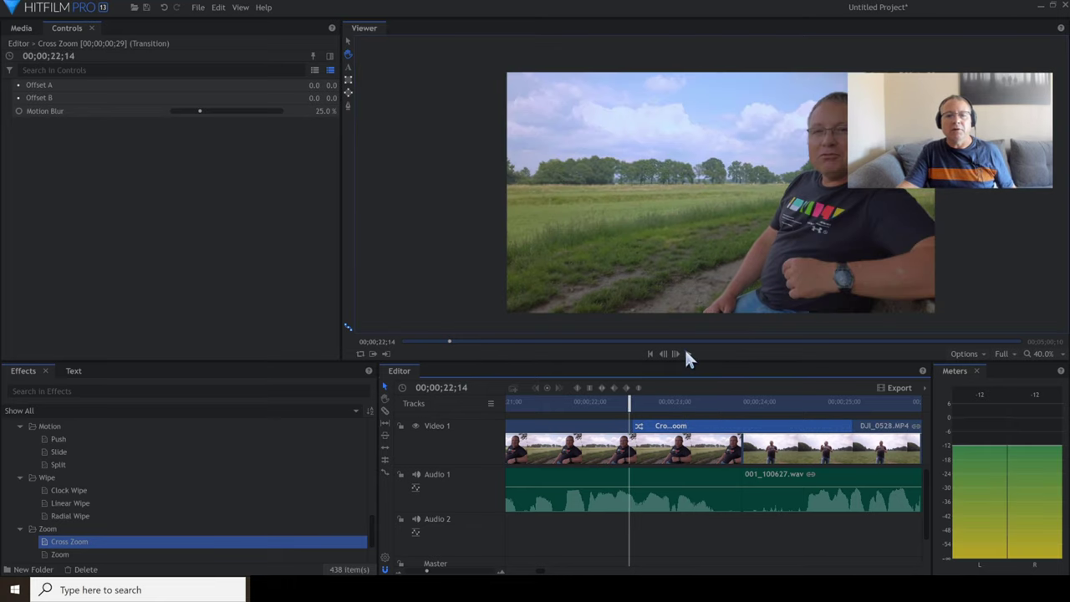
click(688, 354)
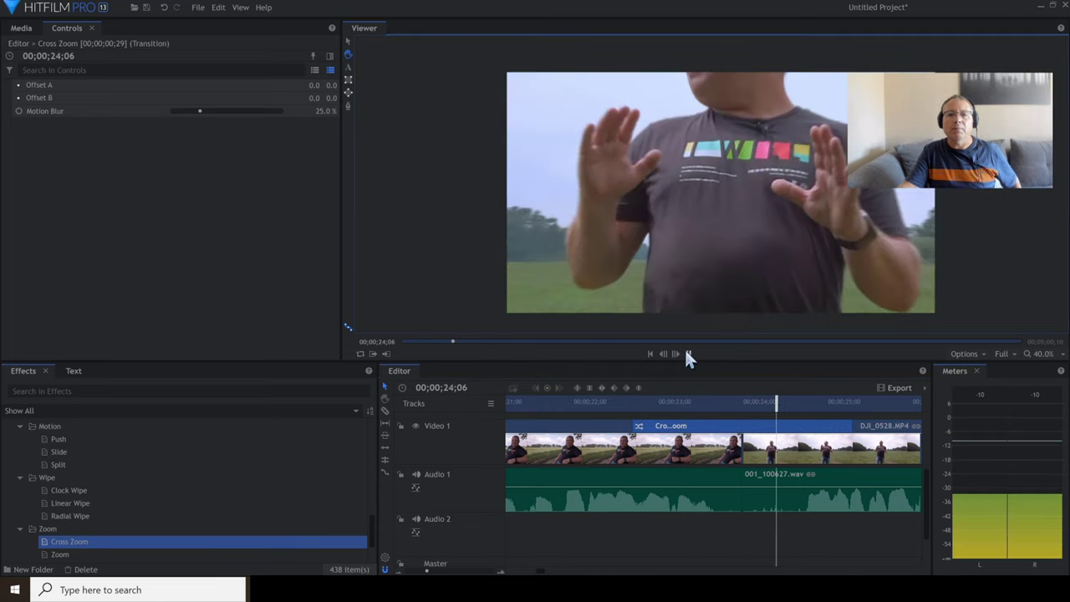
click(687, 354)
Step: Shorten the Cross Zoom transition so it starts at about 00;00;23;00
drag(629, 427, 672, 426)
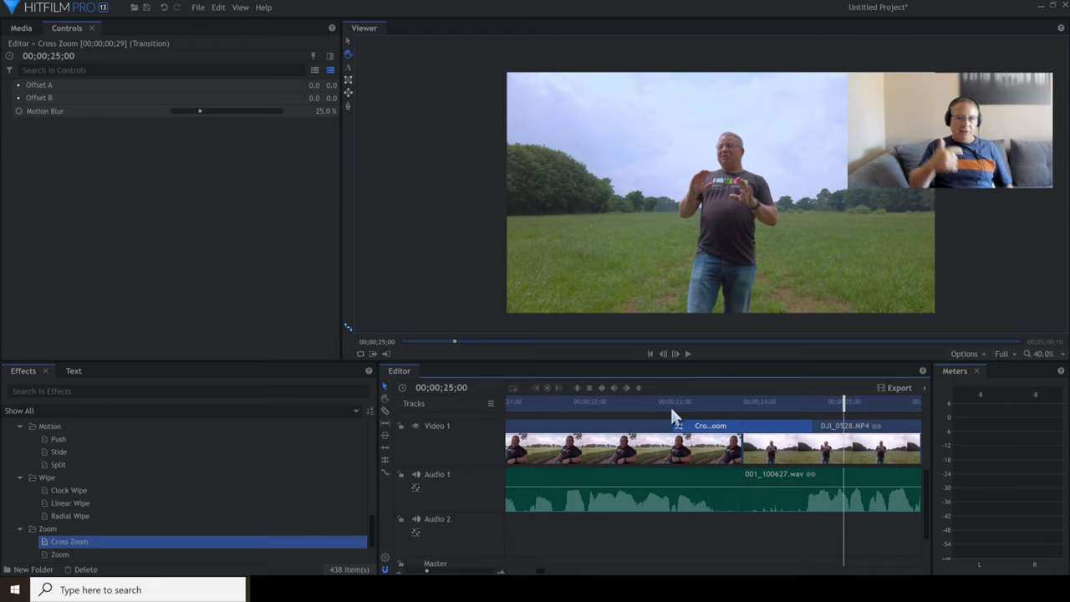
drag(424, 571, 411, 571)
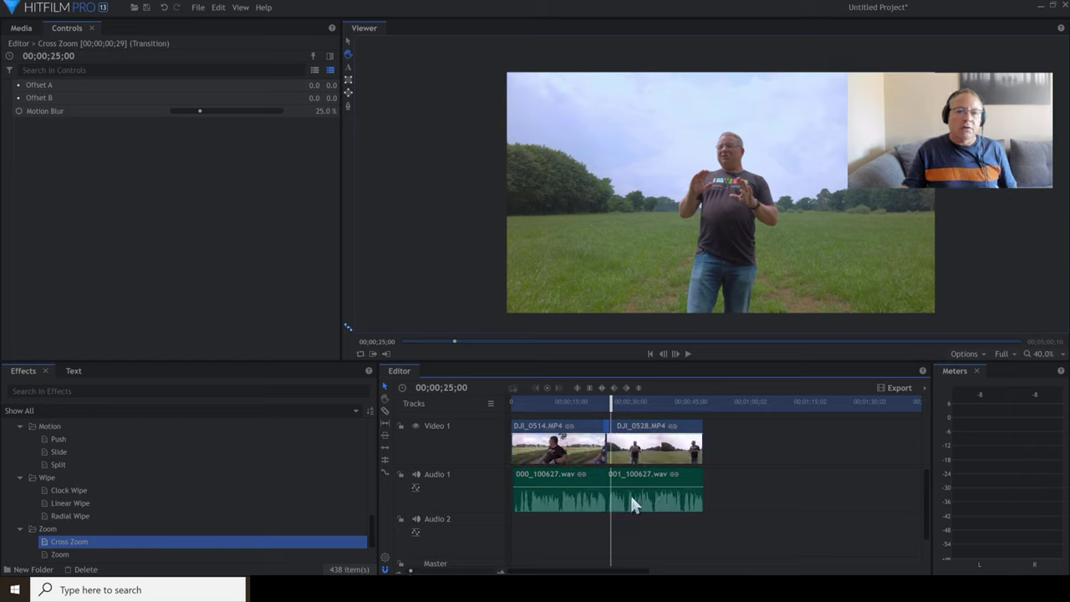
Step: Return the playhead to 00;00;00;00 and collapse the video transitions folder in the effects library
drag(610, 404, 488, 406)
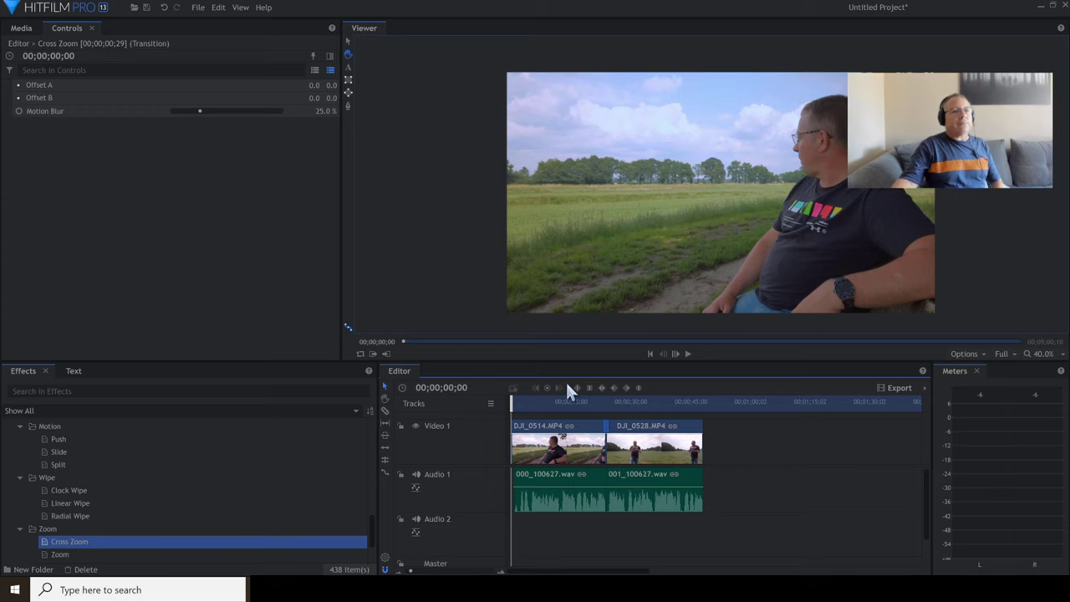
click(22, 422)
click(21, 464)
scroll(33, 459, up, 3)
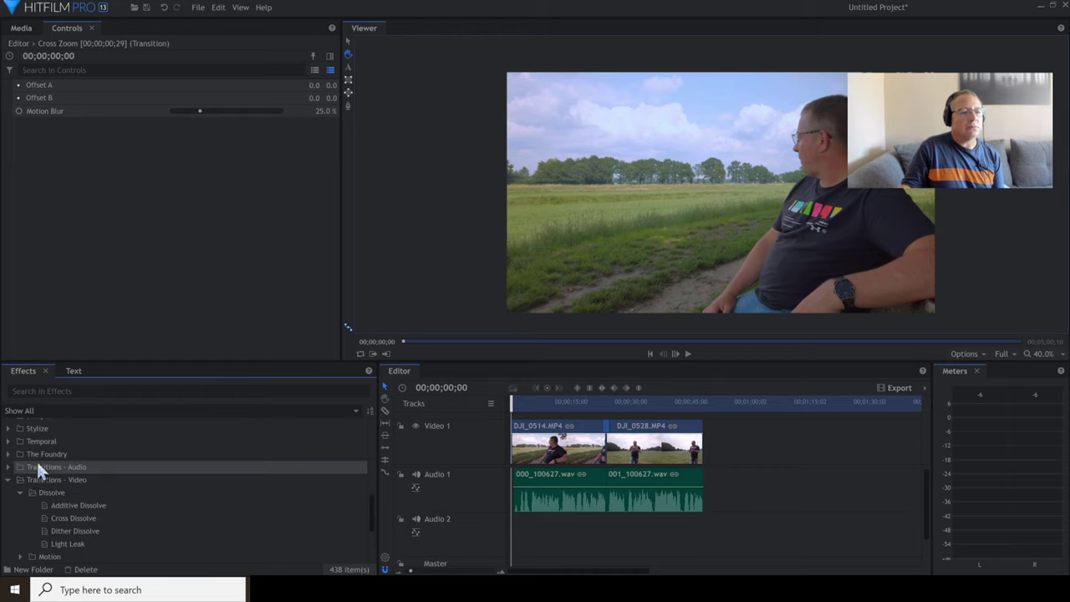
click(7, 480)
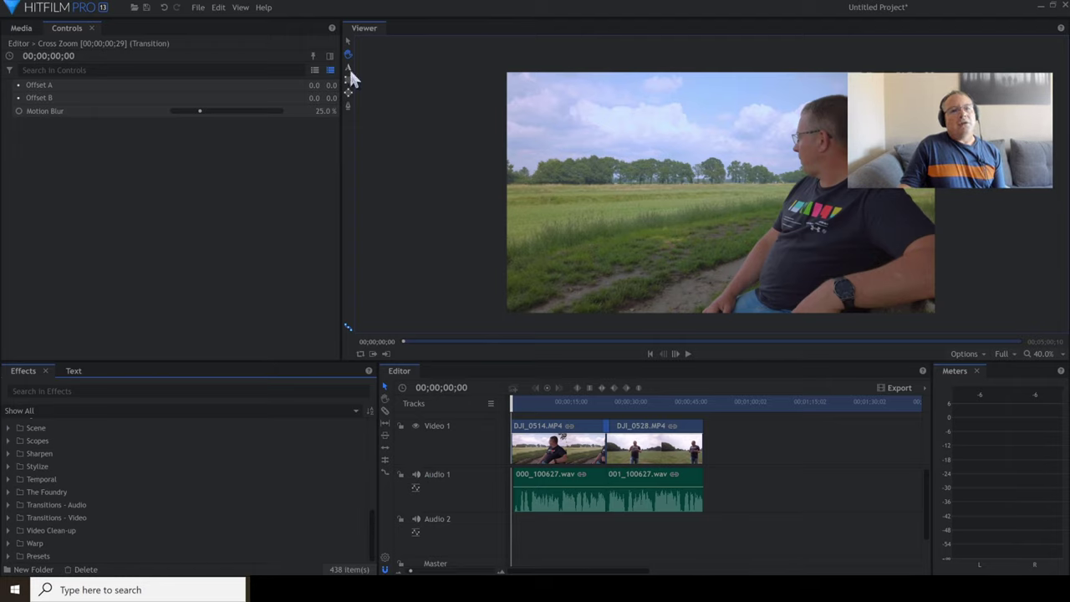
Step: Add a text box in the sky at the upper left of the video frame and enter "How to Vlog"
click(344, 40)
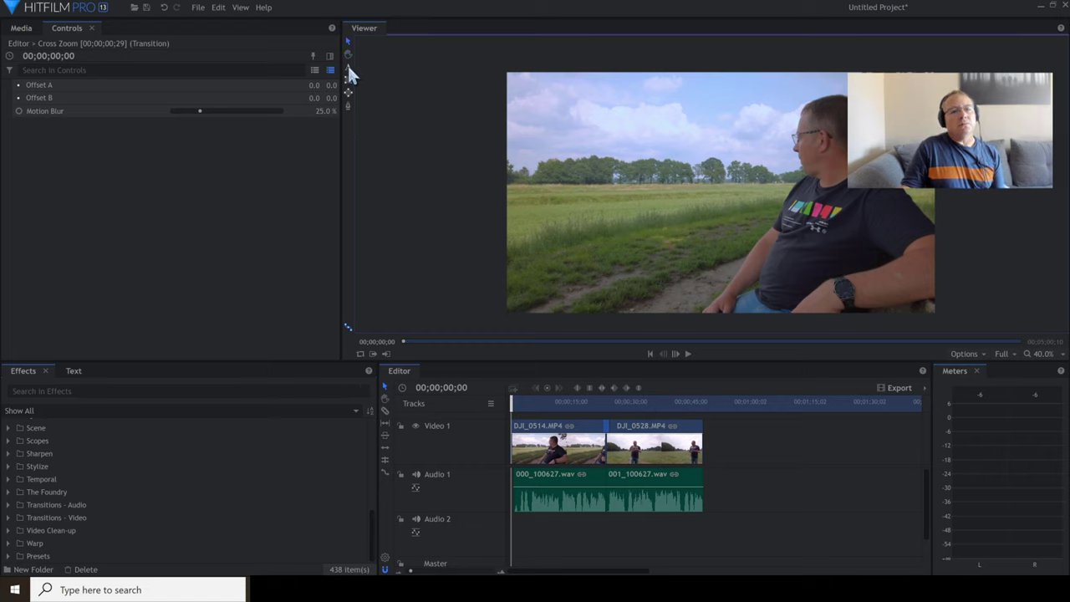
click(348, 67)
drag(535, 99, 676, 149)
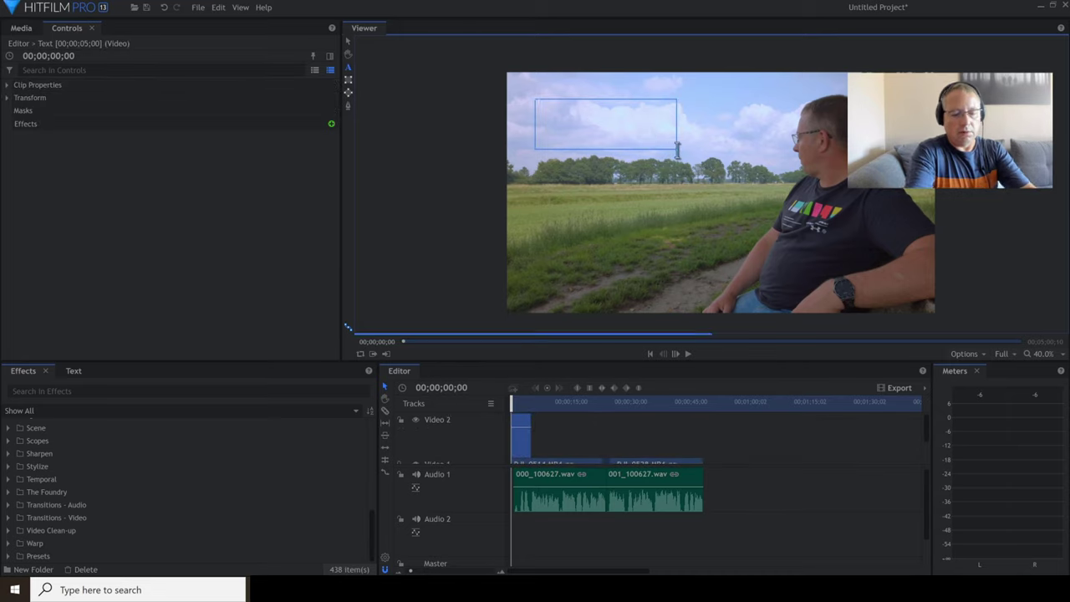
text(Text)
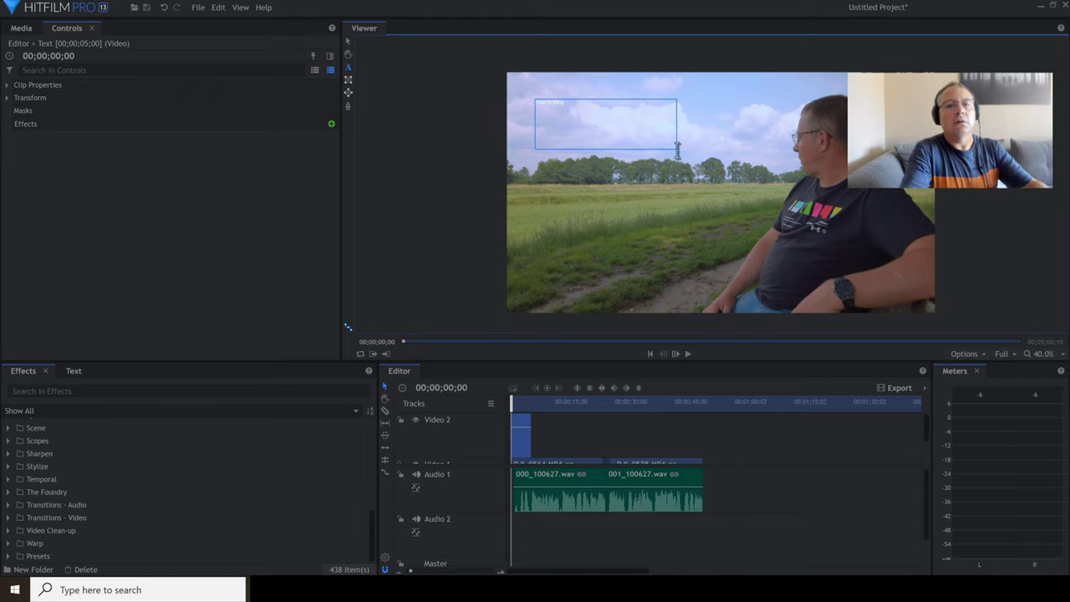
key(BackSpace)
key(BackSpace)
key(BackSpace)
key(BackSpace)
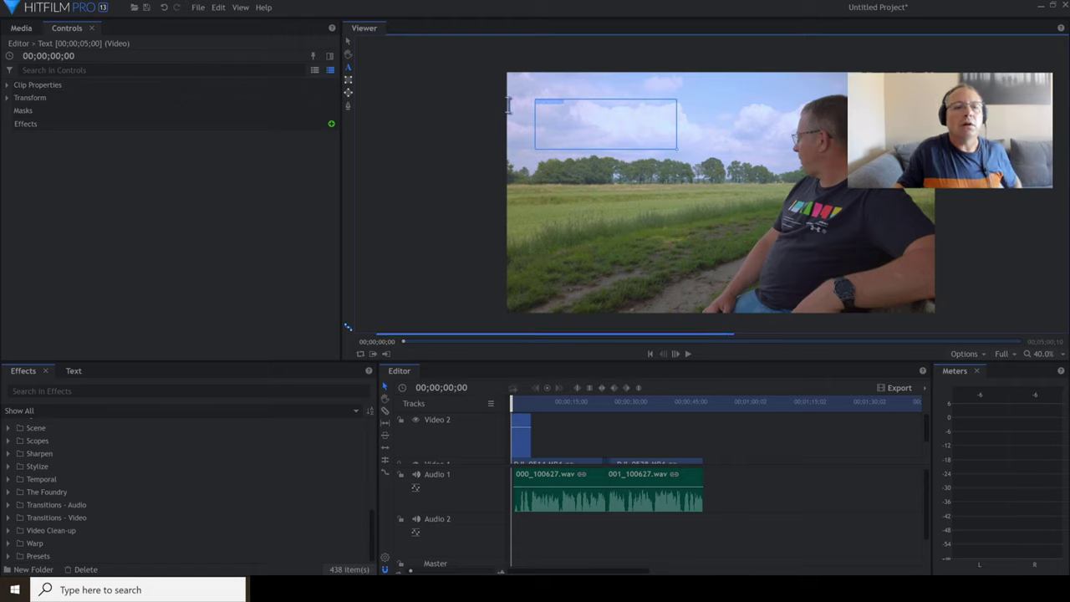
Step: Set the font size of the "How to Vlog" text to 198
click(74, 367)
click(37, 434)
text(144)
key(BackSpace)
key(BackSpace)
key(BackSpace)
text(198)
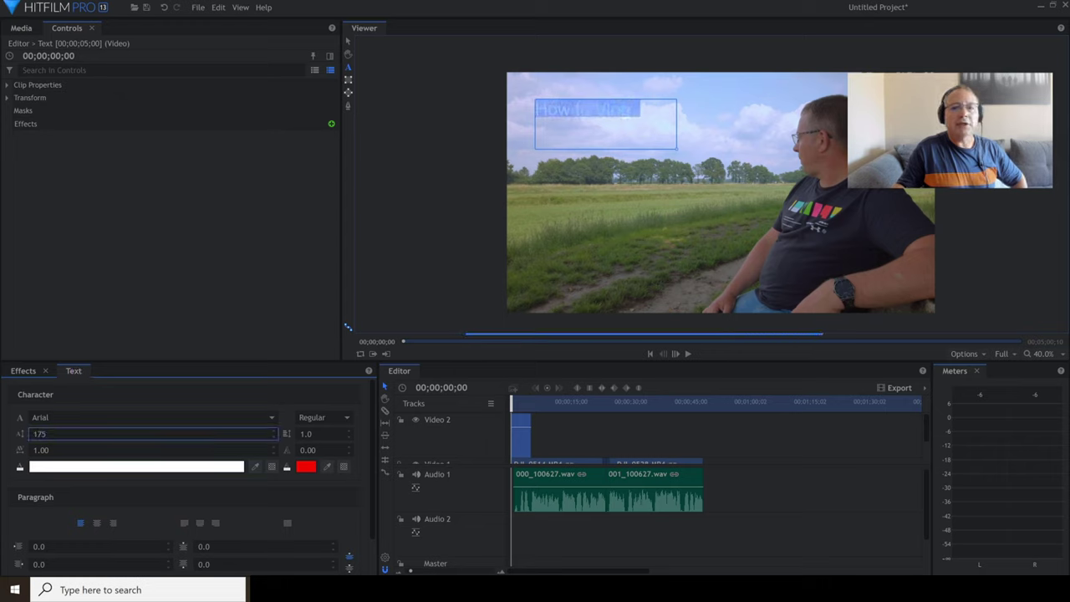
Step: Change the text's fill color to red, #ff0000
click(78, 471)
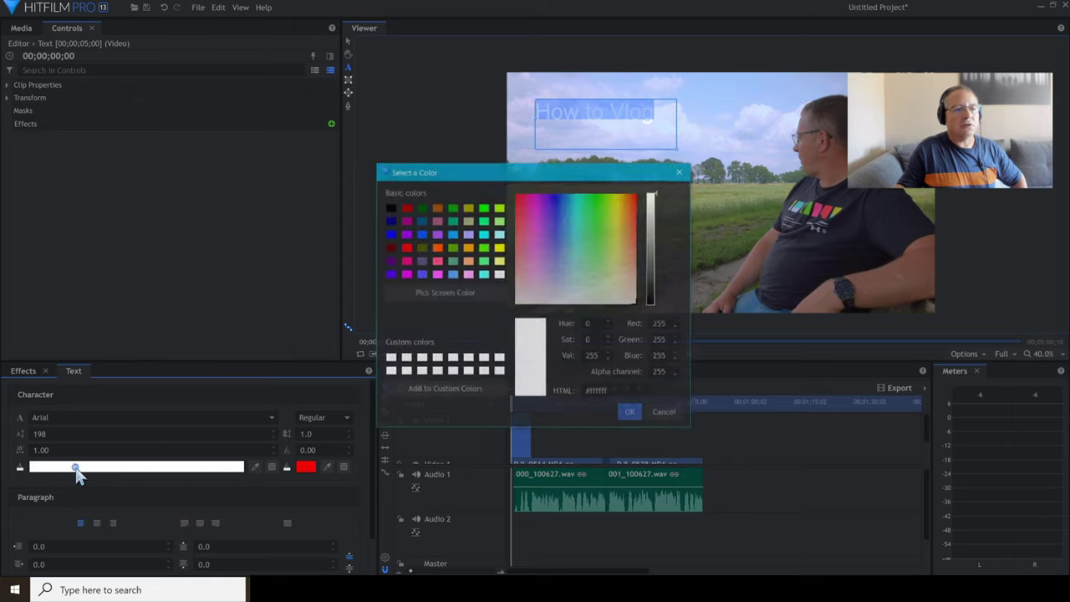
click(405, 248)
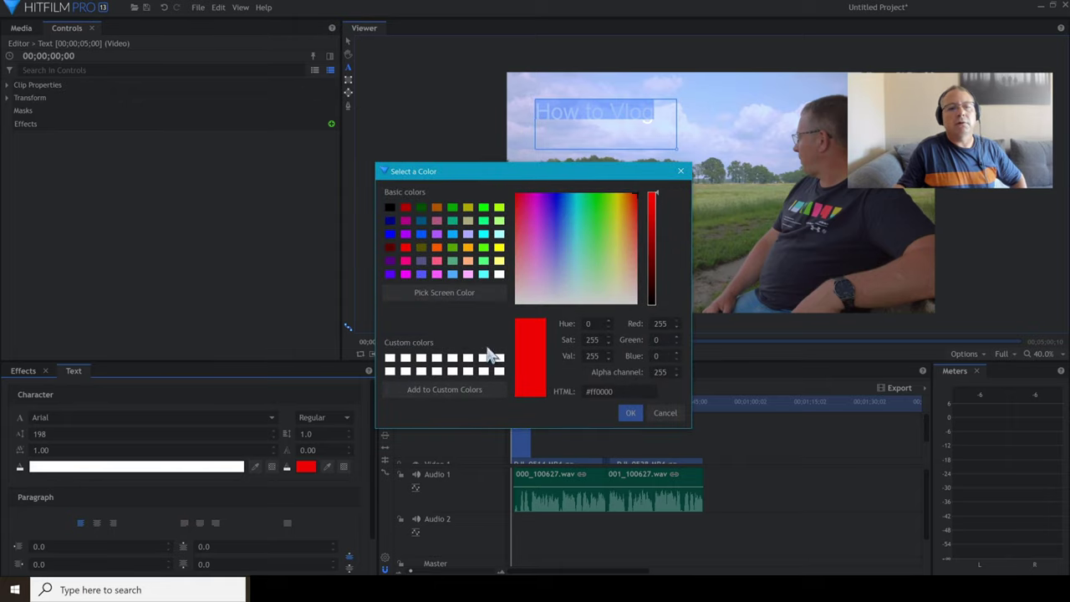
click(629, 413)
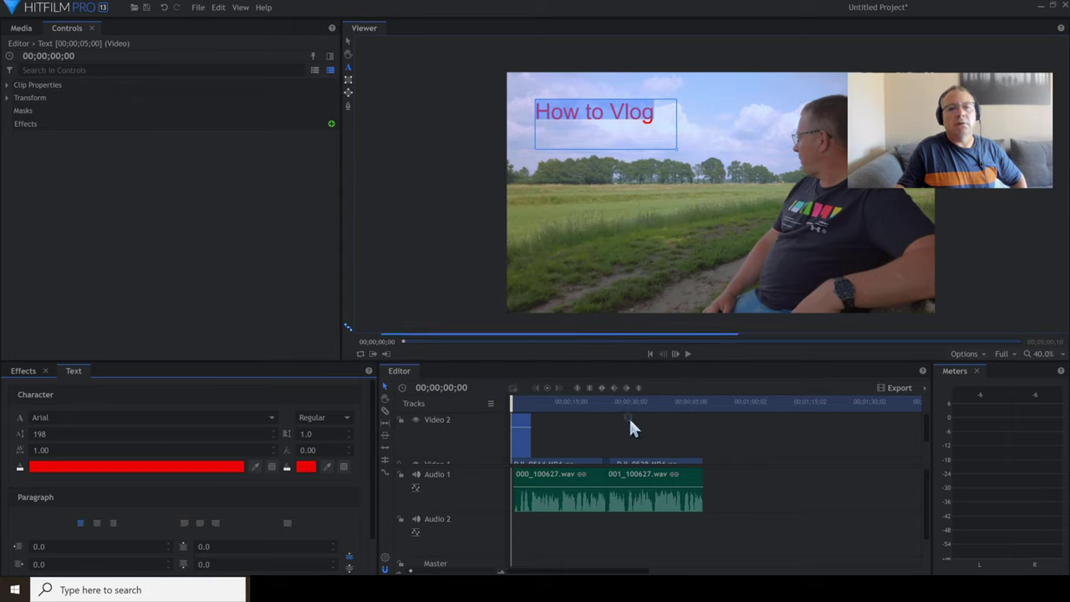
Step: Play the first second of the title over the clip and check which context options the text offers
click(565, 439)
click(688, 354)
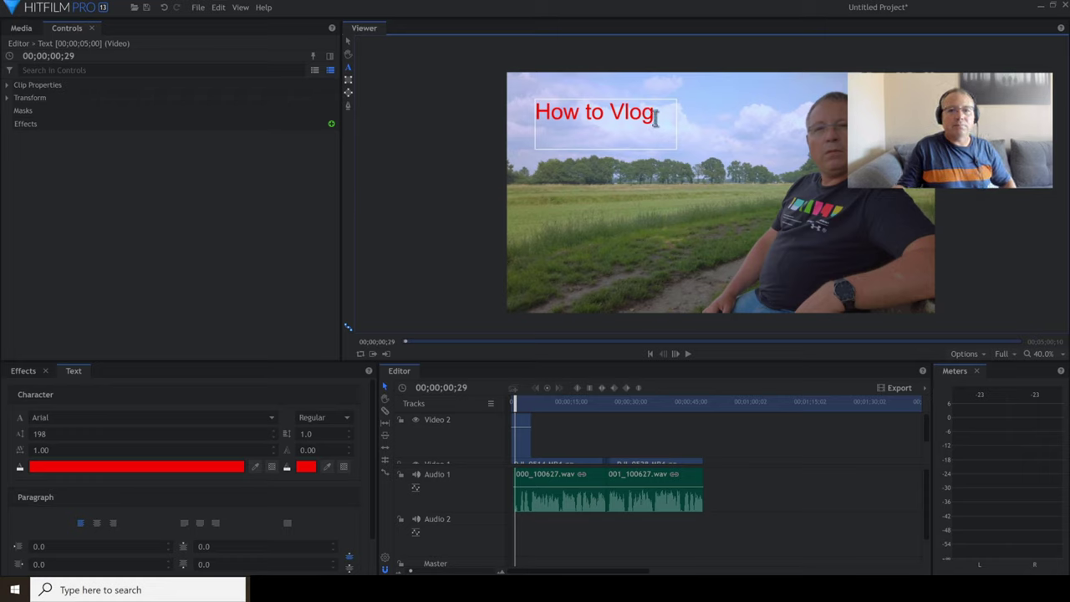
drag(656, 117, 536, 116)
right_click(565, 121)
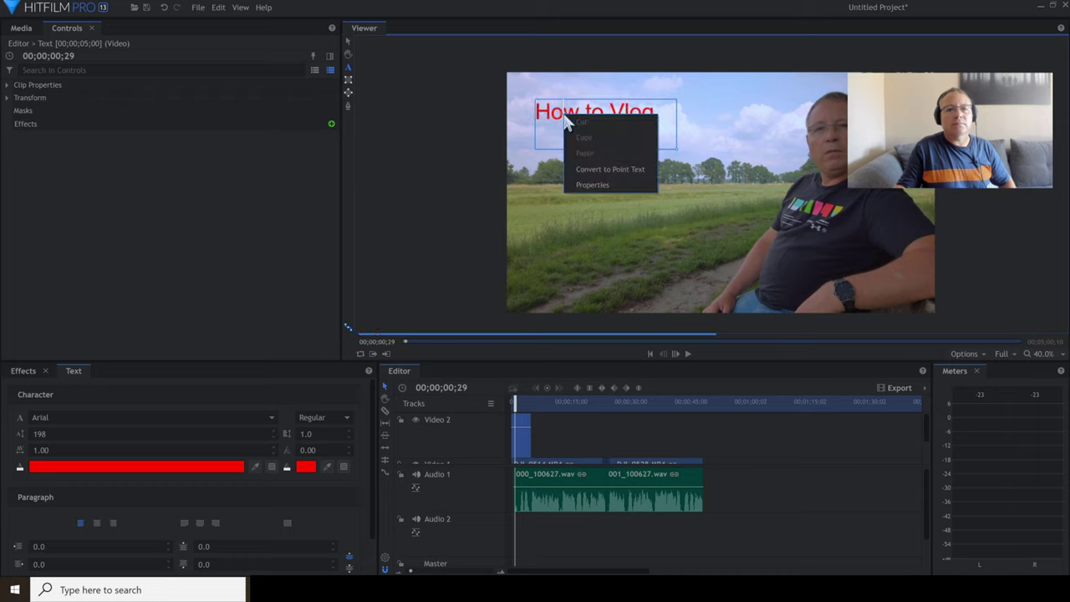
click(691, 443)
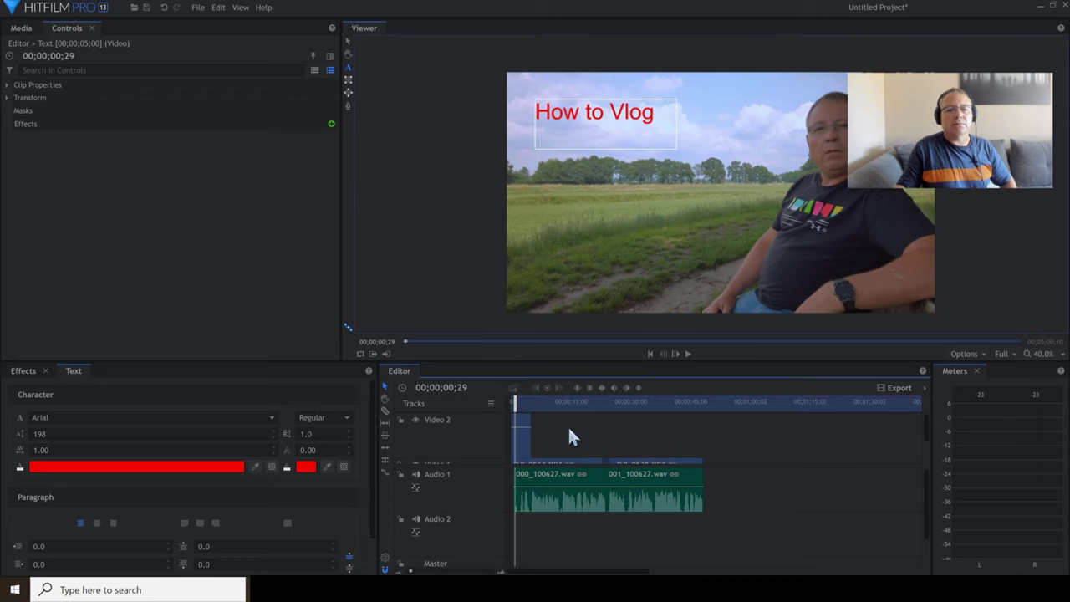
Step: Undo the title's color, size and text entry so that the text clip is removed from the timeline
click(164, 8)
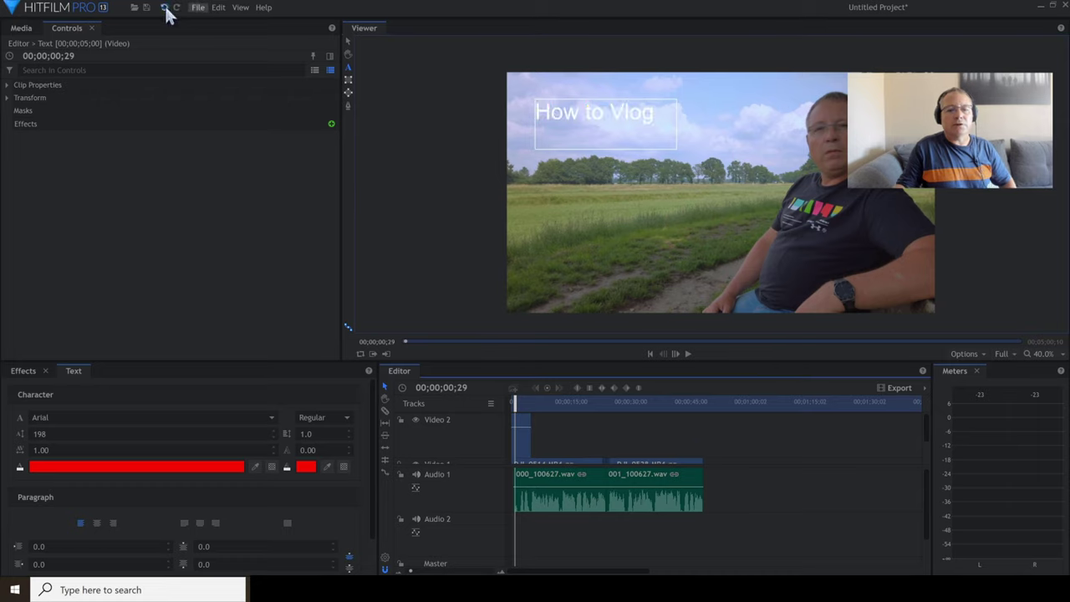
click(164, 8)
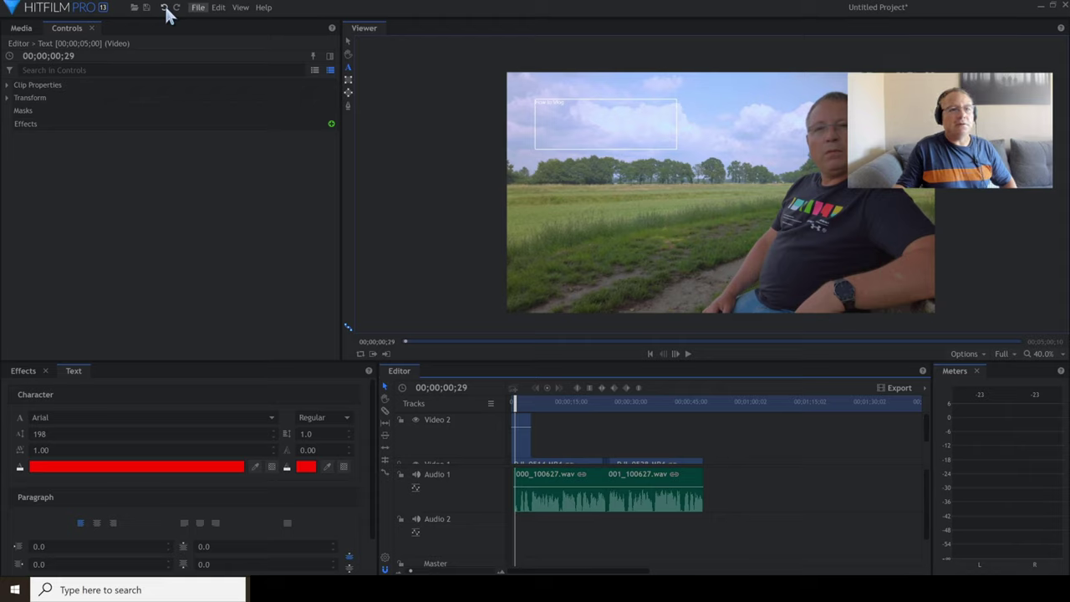
click(164, 7)
click(165, 8)
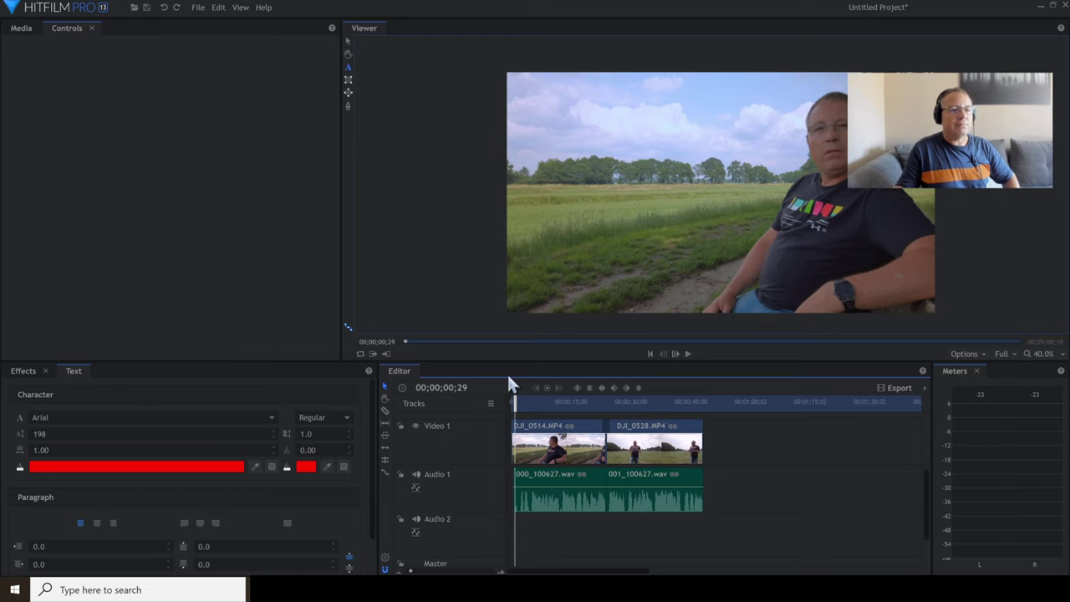
Step: Create a composite shot named "Intro titles" with a duration of 00;00;05;22
click(20, 30)
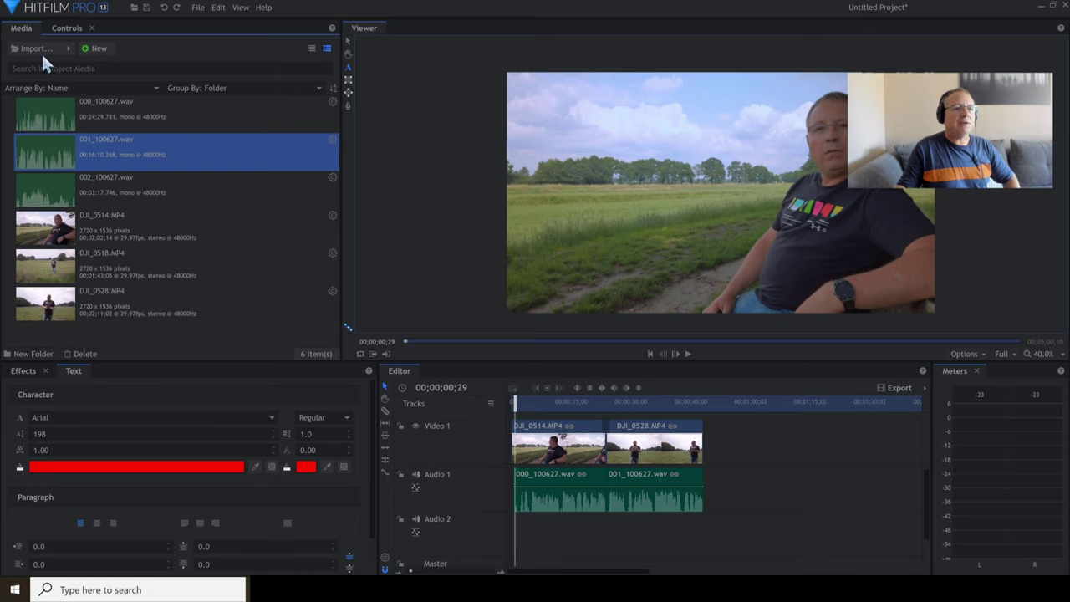
click(92, 49)
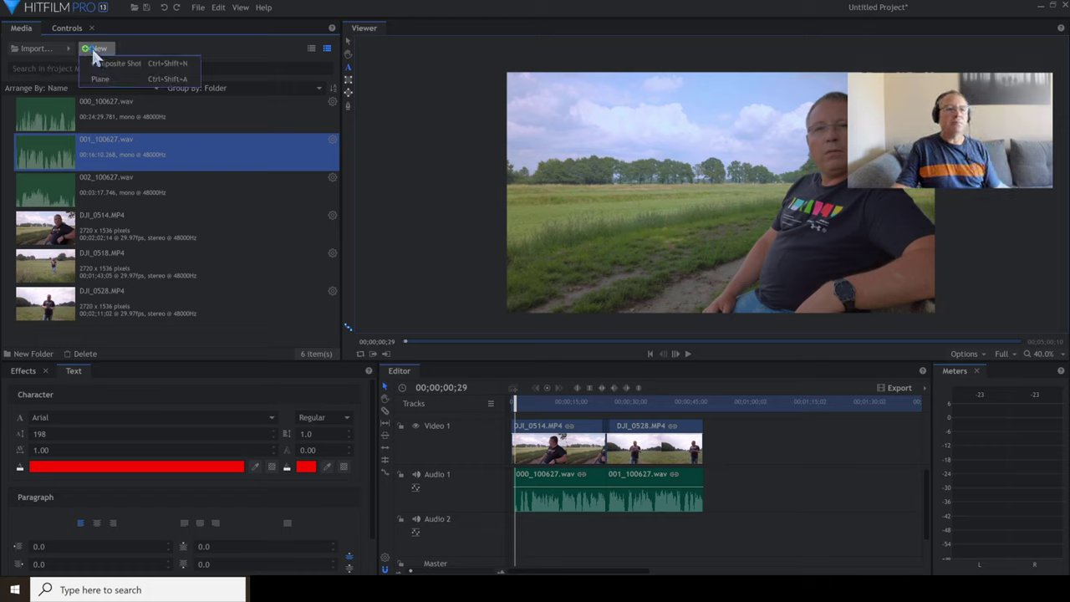
click(142, 65)
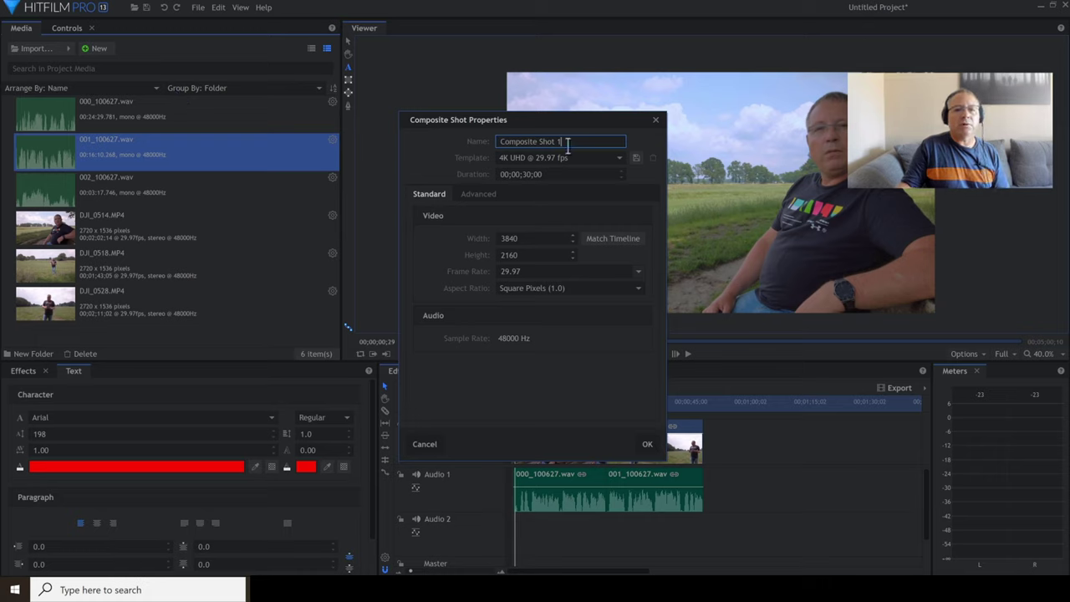
drag(567, 144, 494, 142)
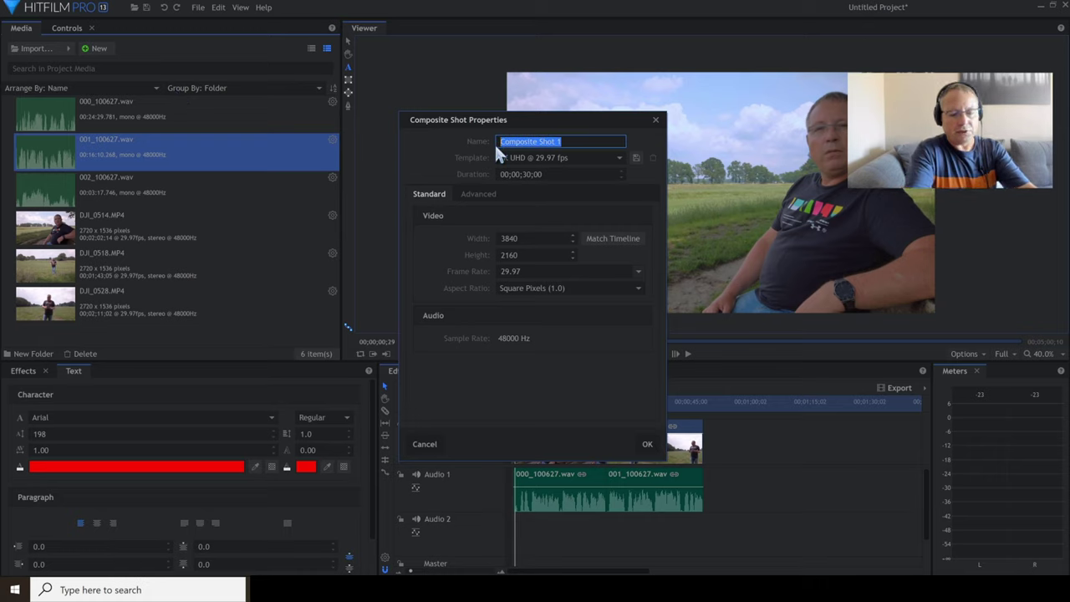
text(Intro titles)
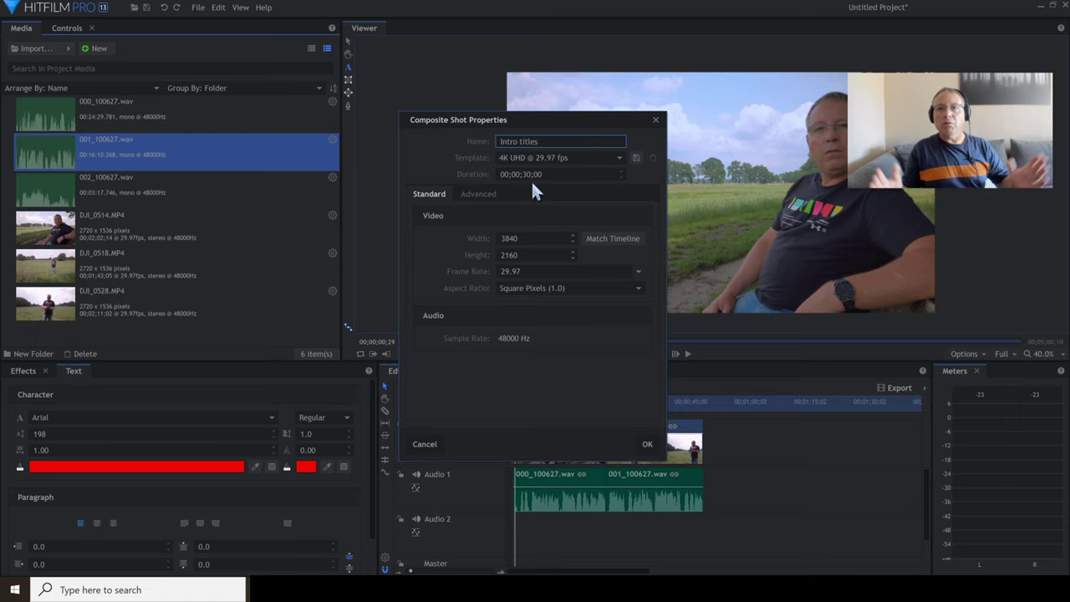
click(531, 173)
drag(531, 174, 489, 174)
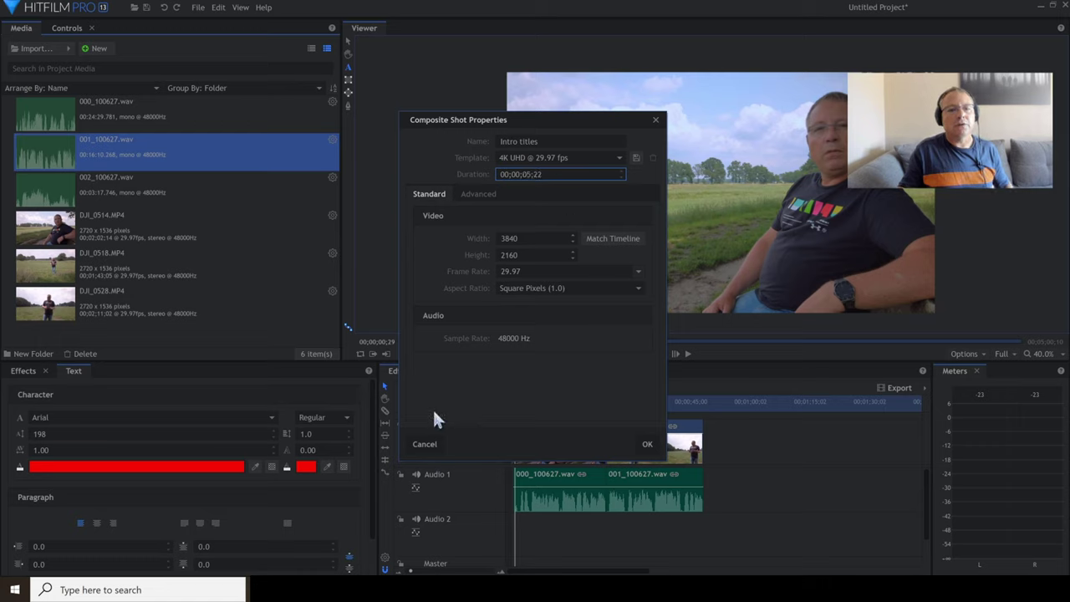
click(646, 445)
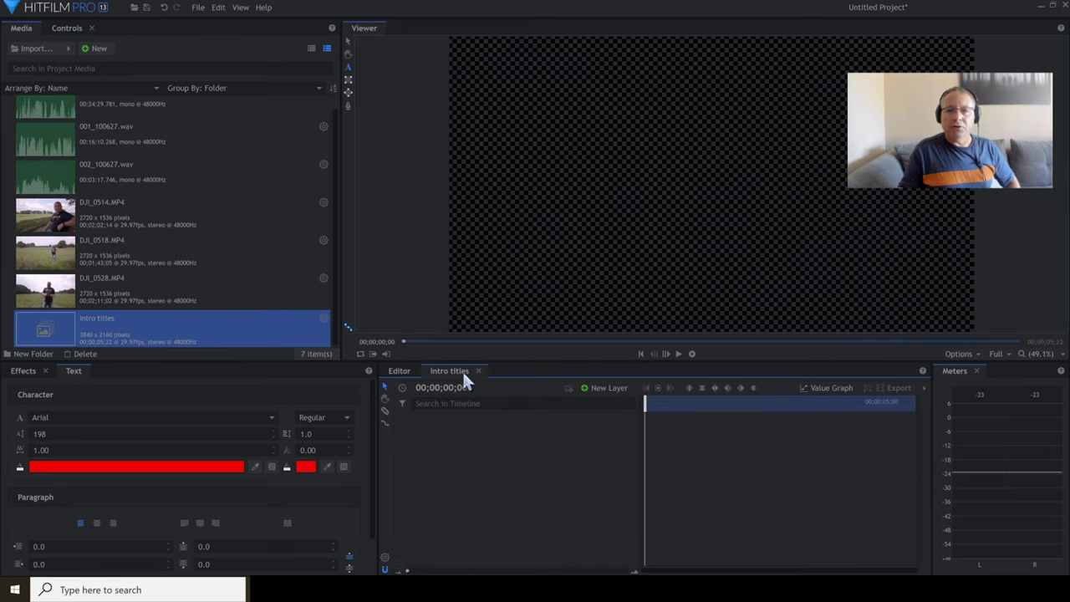
Step: Add a text layer to the Intro titles composite shot and enter "HOW I VLOG" in capitals
click(598, 394)
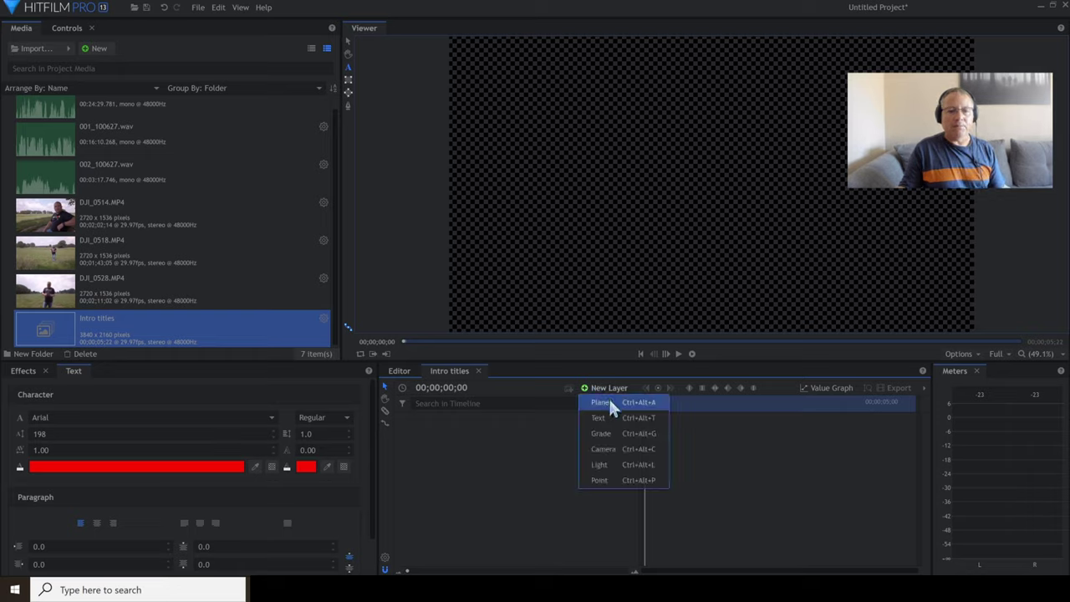
click(602, 418)
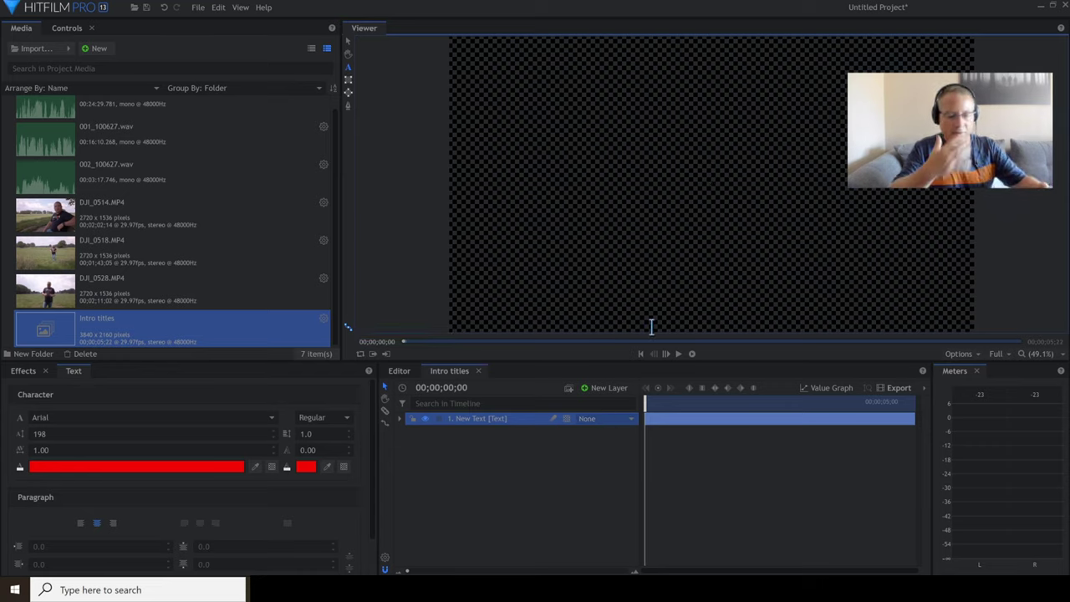
key(Caps_Lock)
text(H)
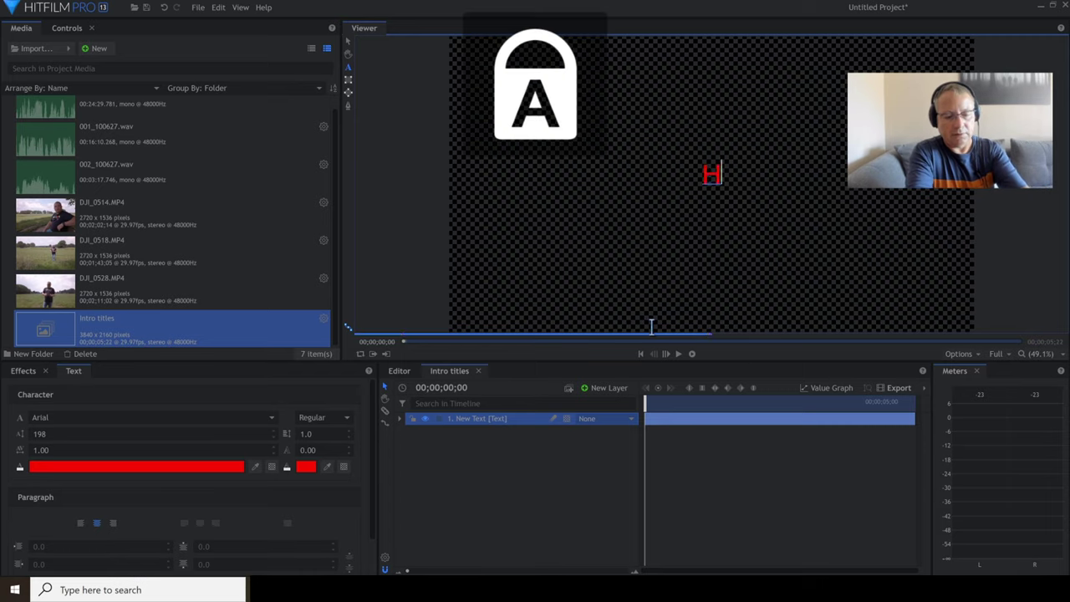
text(OW I VLOG)
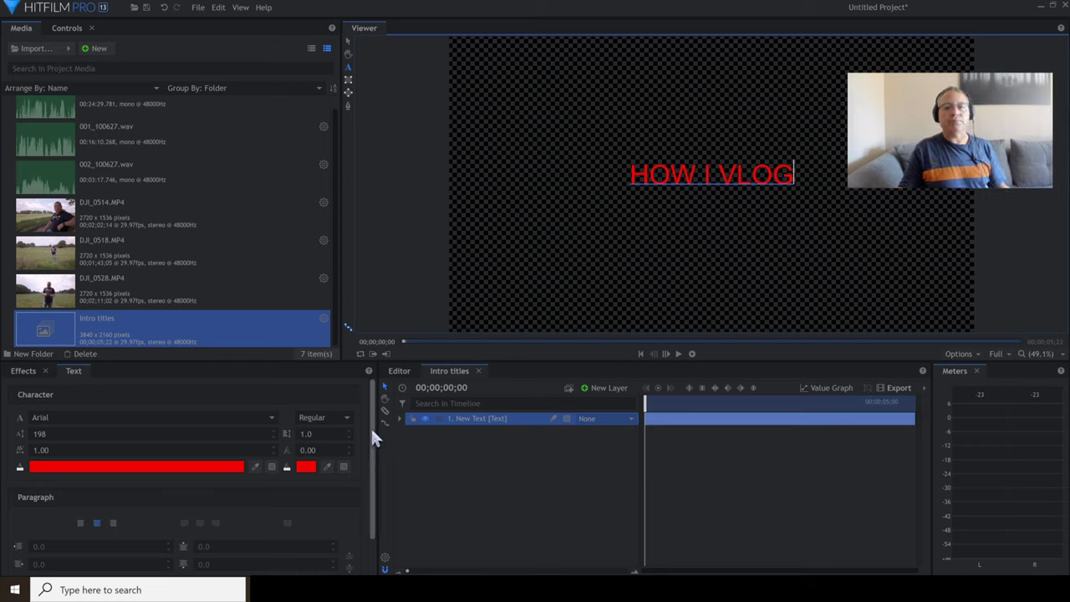
Step: Apply the BN Machine font to the whole "HOW I VLOG" title
click(141, 417)
scroll(111, 398, down, 1)
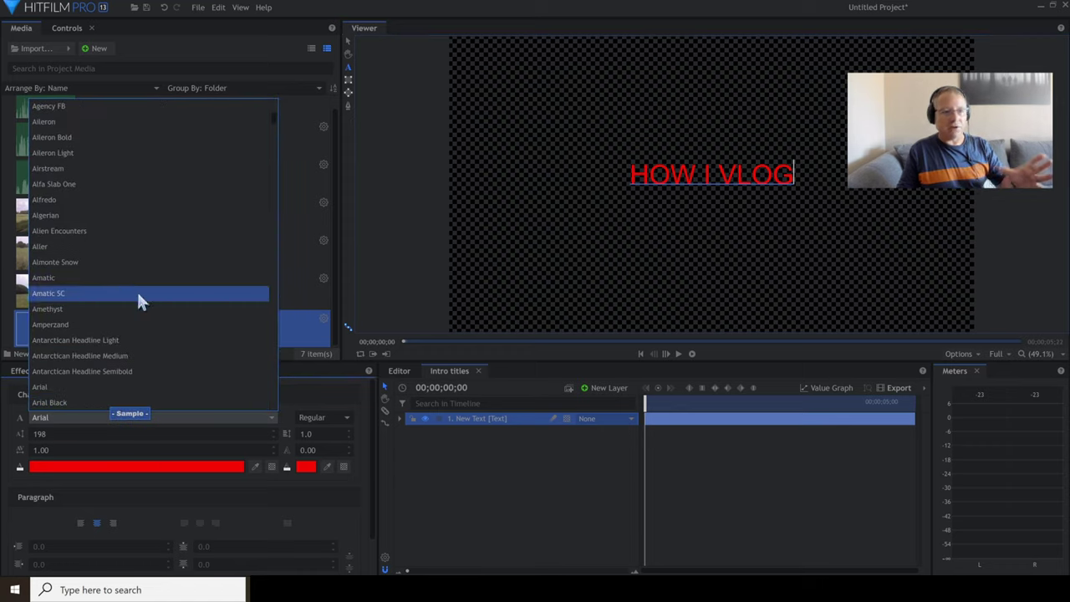
scroll(143, 299, down, 5)
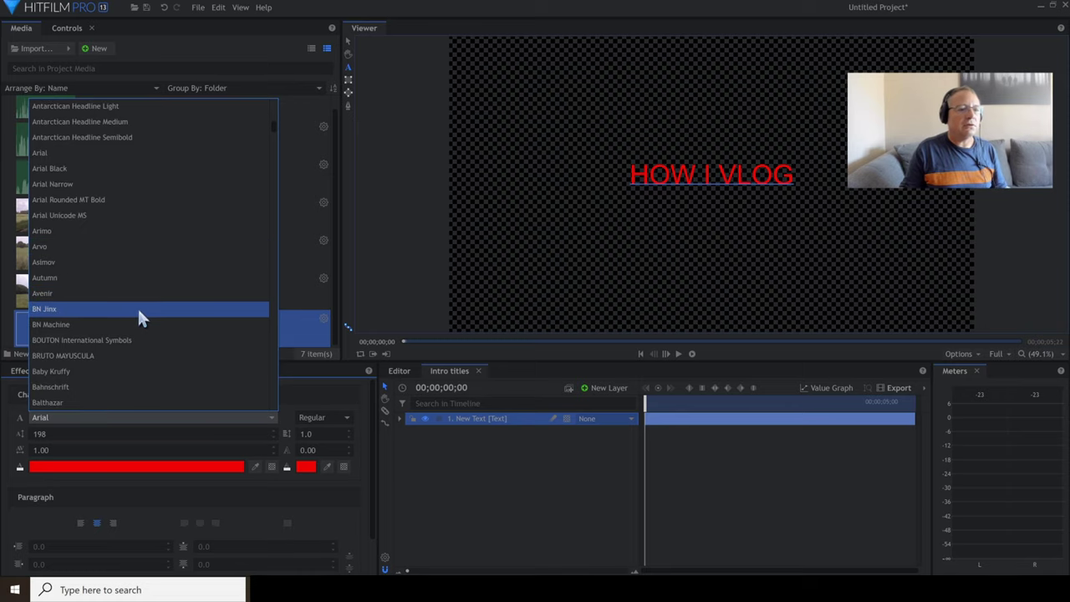
click(95, 324)
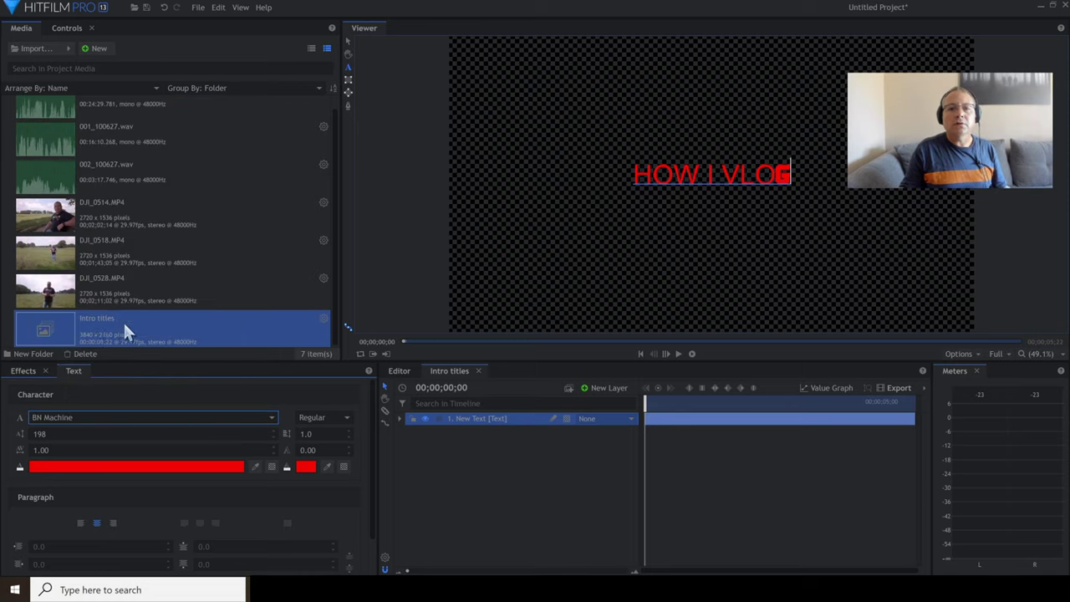
drag(791, 174, 629, 176)
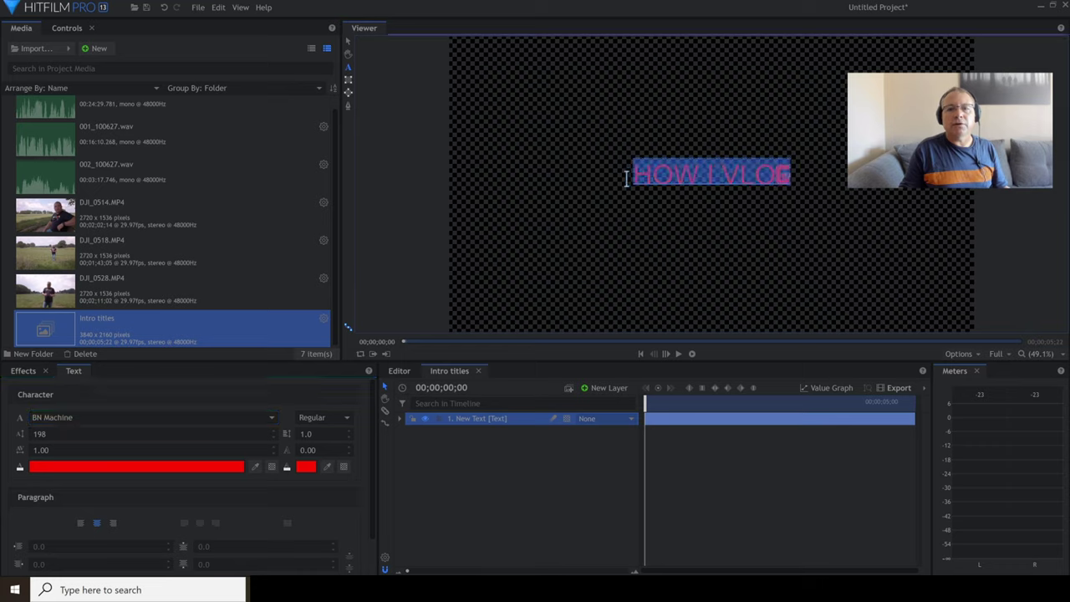
click(173, 415)
click(94, 319)
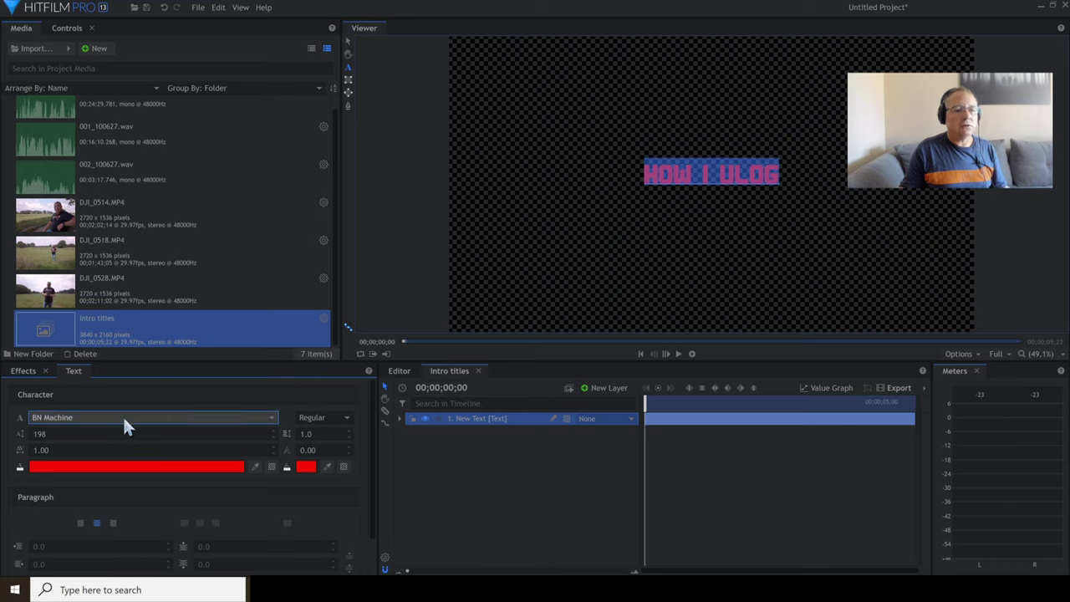
Step: Change the "HOW I VLOG" title's font to Bernard MT Condensed and enlarge the text to size 313
scroll(123, 420, down, 1)
scroll(124, 420, down, 1)
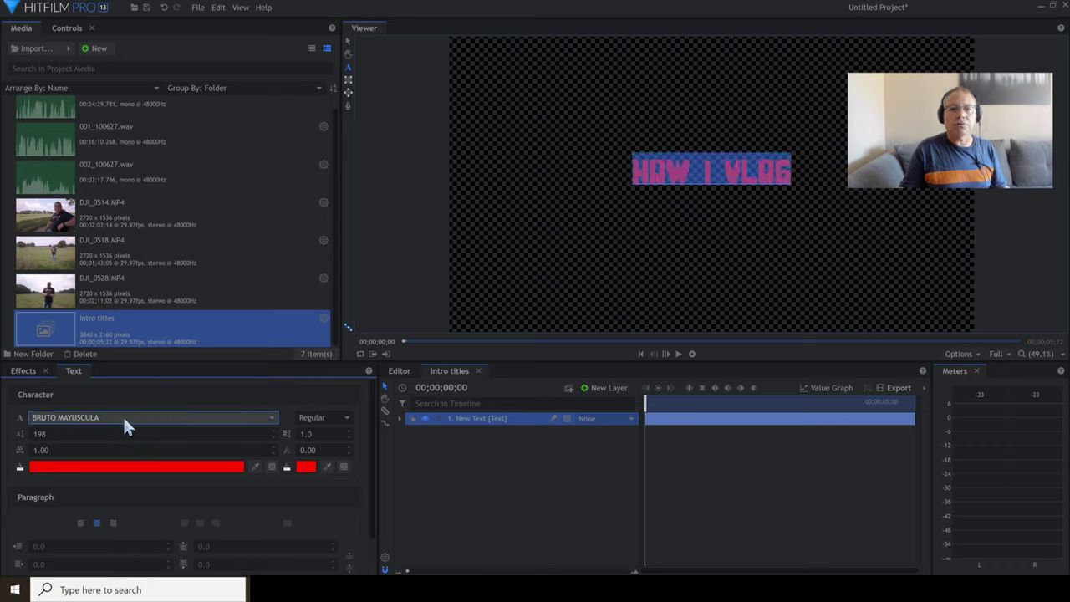
scroll(123, 415, down, 1)
scroll(123, 414, down, 1)
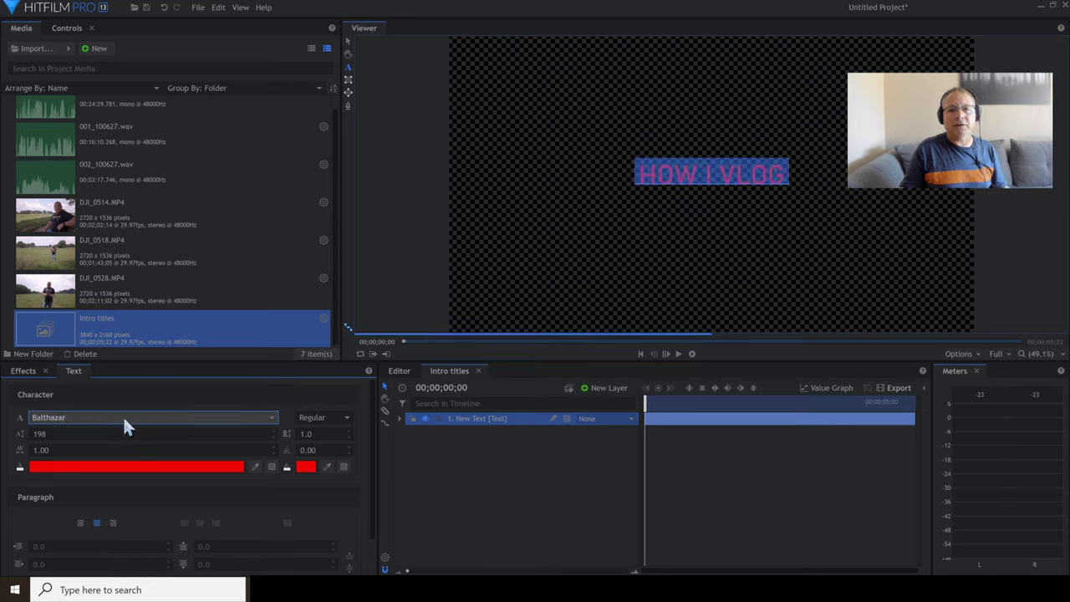
scroll(123, 415, down, 1)
scroll(123, 414, down, 1)
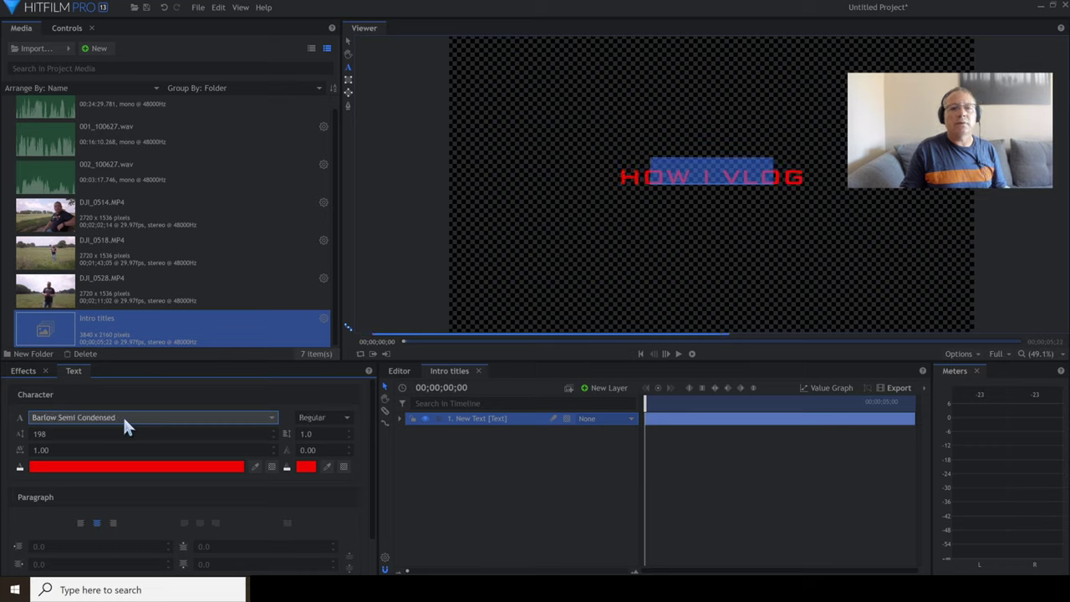
scroll(123, 414, down, 1)
scroll(123, 414, down, 1)
scroll(123, 414, down, 1)
scroll(123, 414, down, 1)
scroll(123, 414, down, 1)
scroll(123, 414, down, 5)
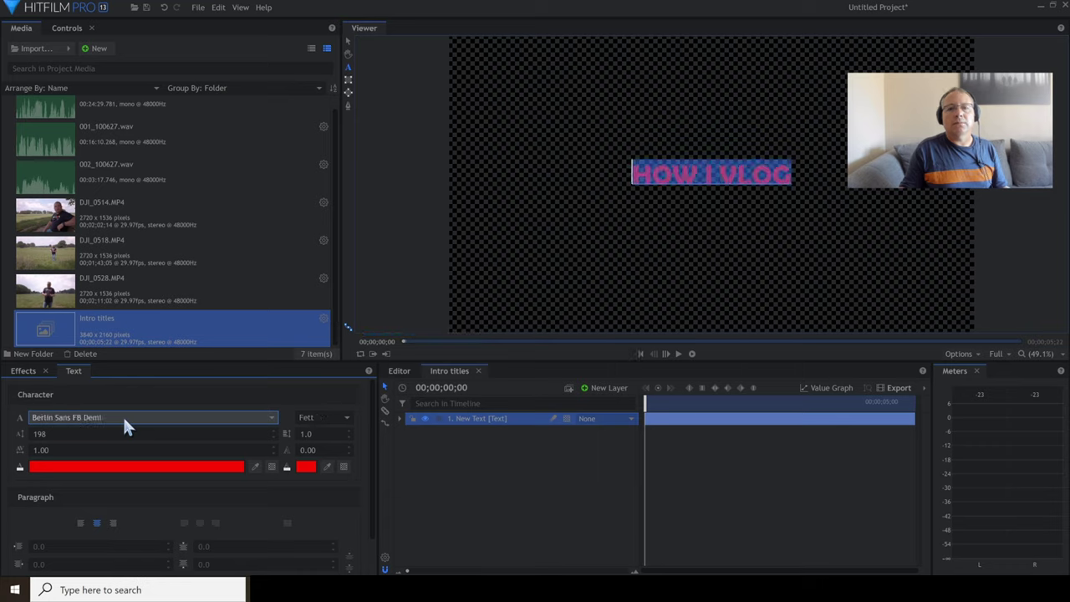
scroll(123, 415, down, 1)
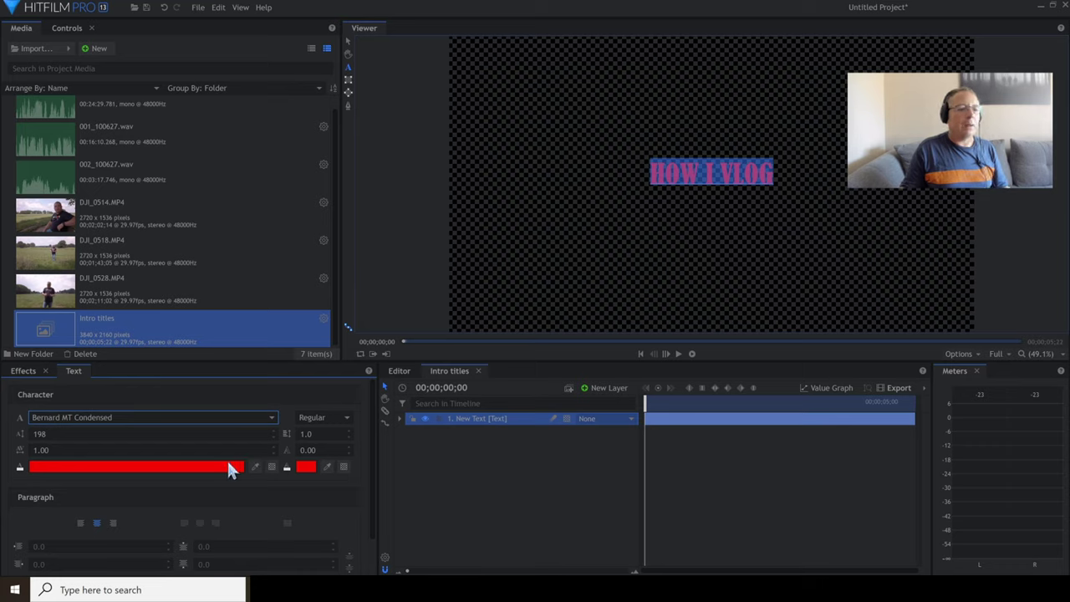
drag(44, 433, 275, 449)
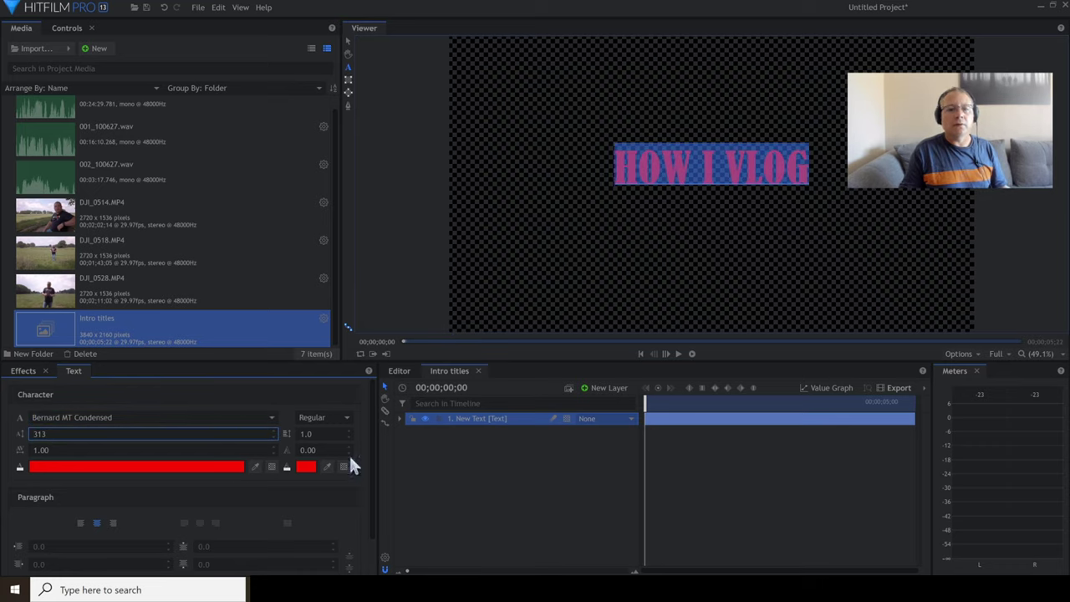
click(491, 462)
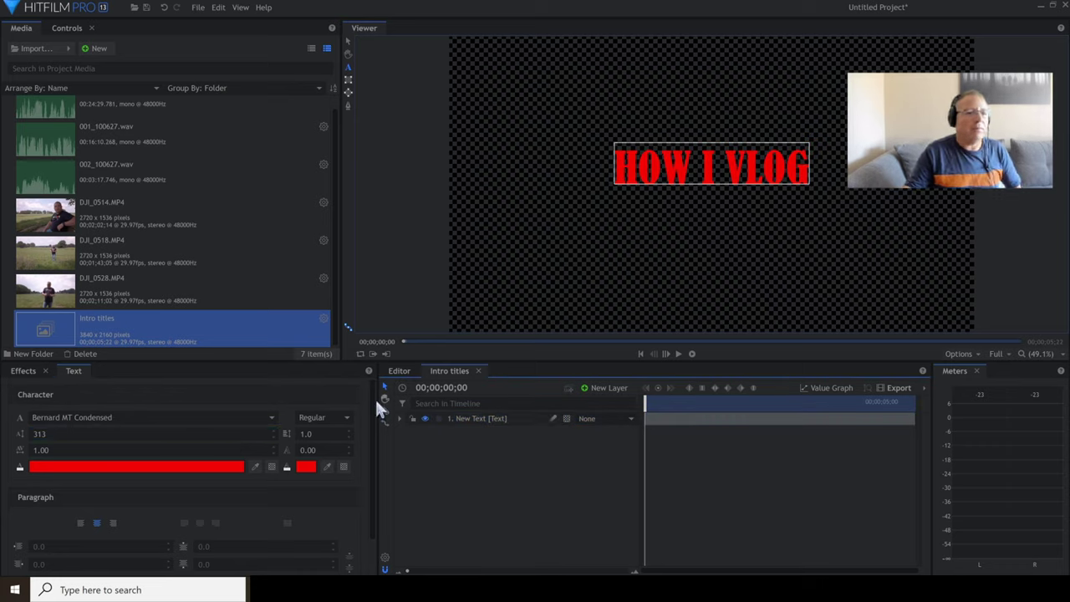
Step: Apply the Evaporate animation effect to the text layer of the Intro titles composite shot
click(25, 370)
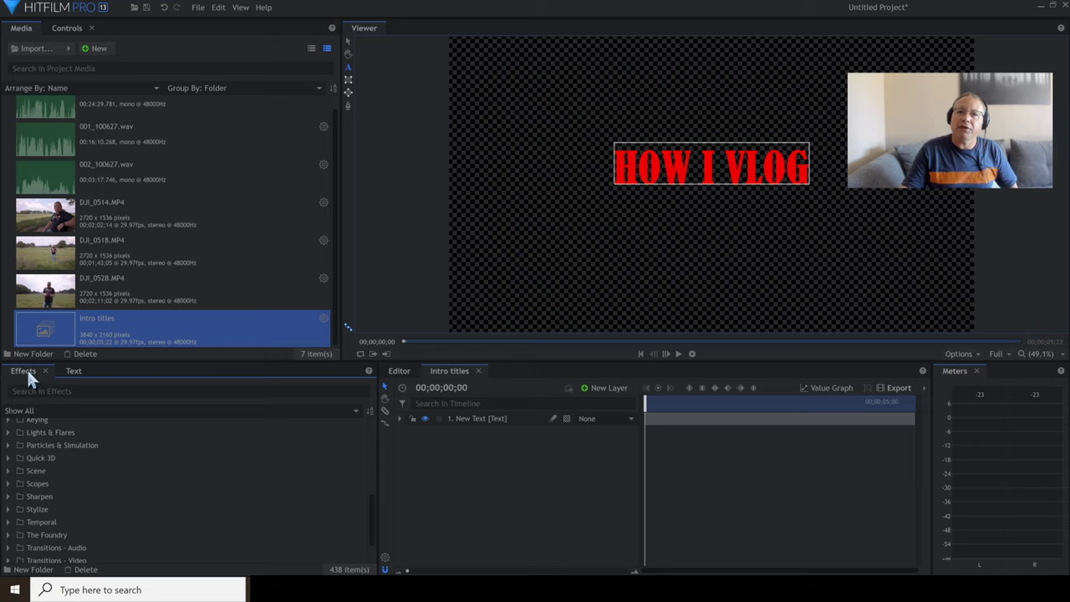
scroll(75, 458, up, 5)
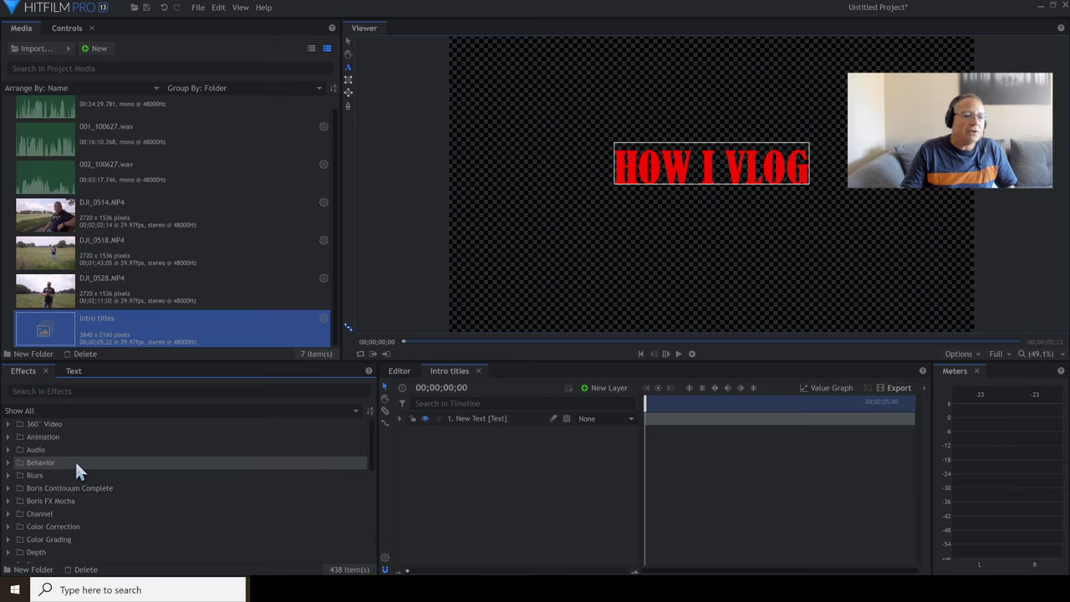
click(8, 437)
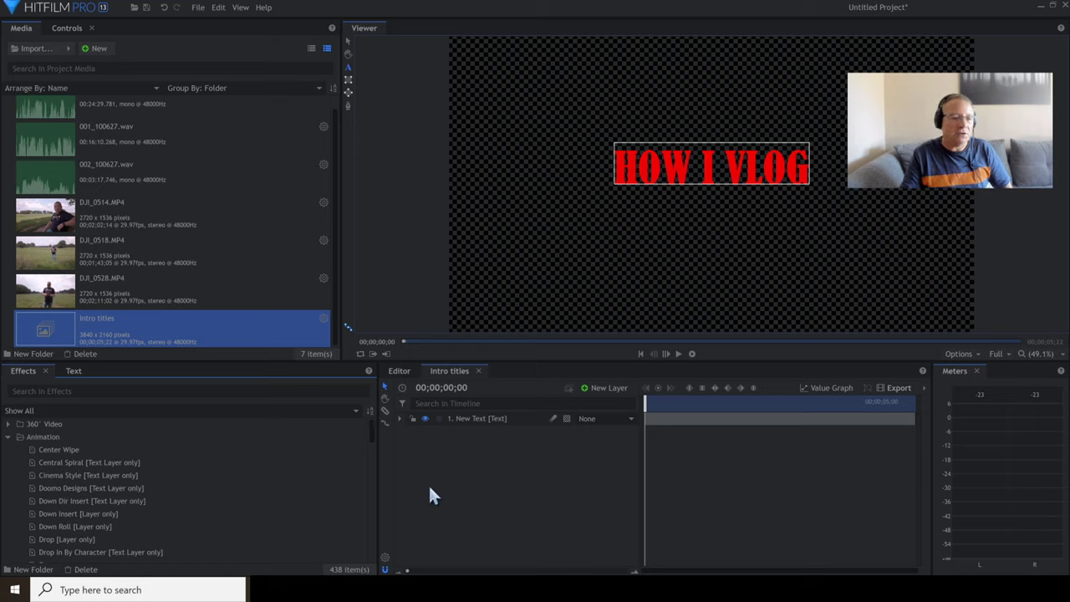
scroll(217, 483, down, 2)
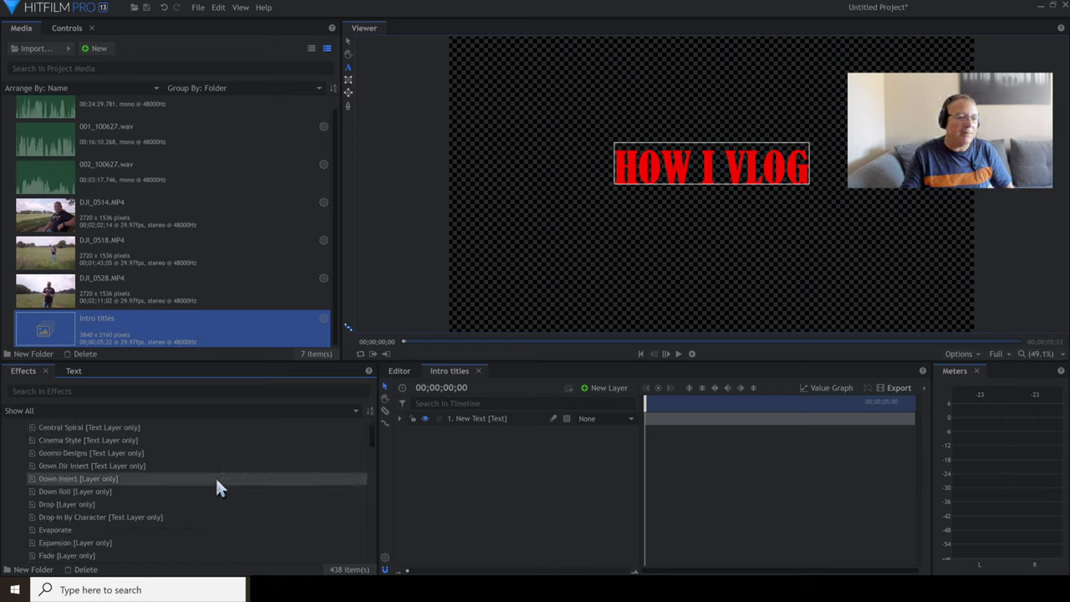
scroll(216, 483, down, 2)
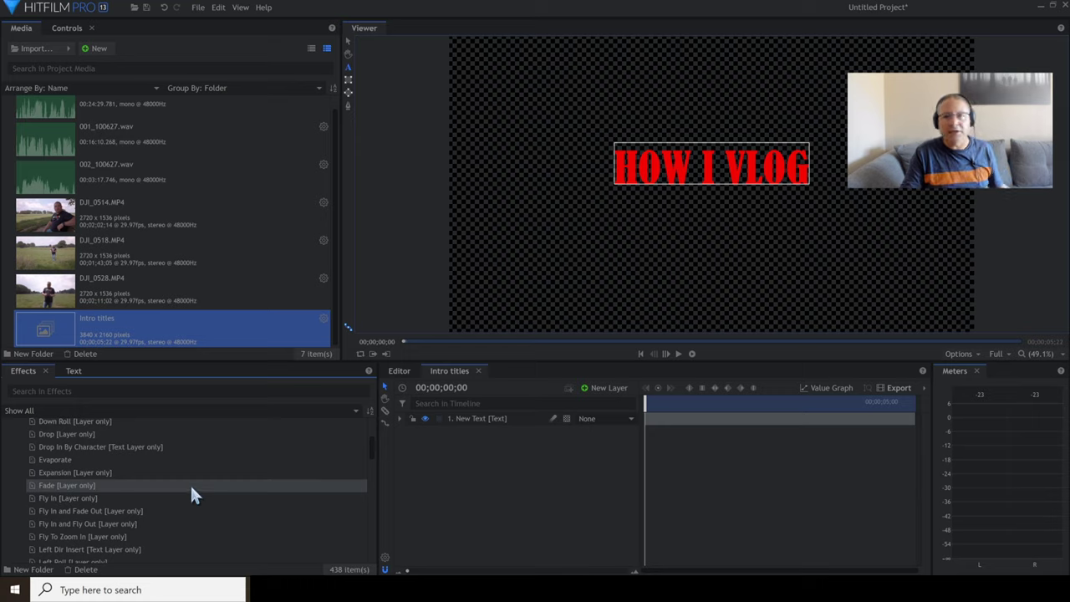
scroll(169, 489, down, 1)
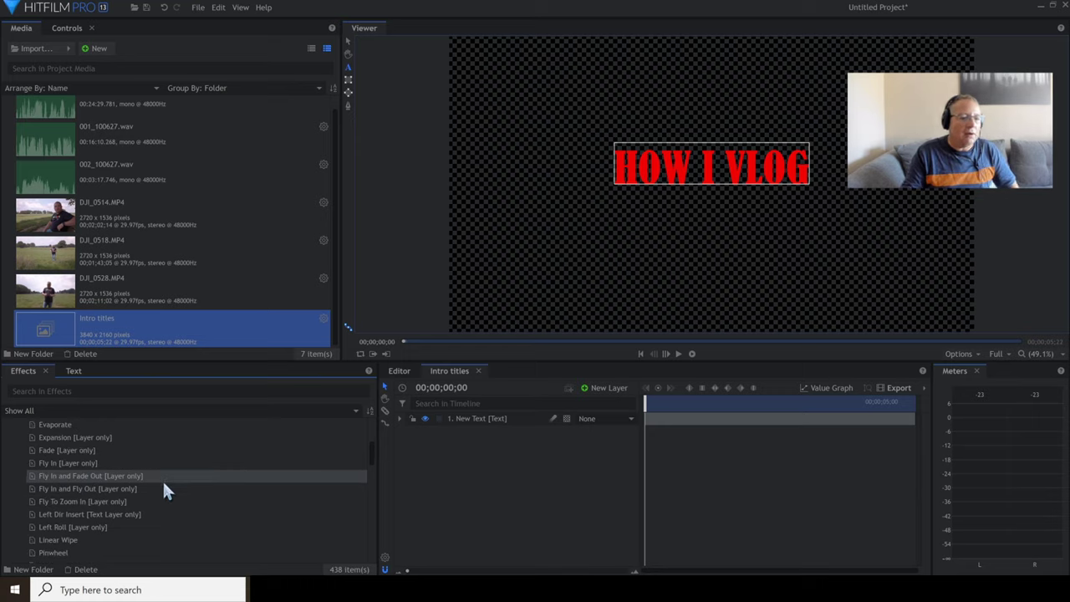
scroll(165, 506, up, 2)
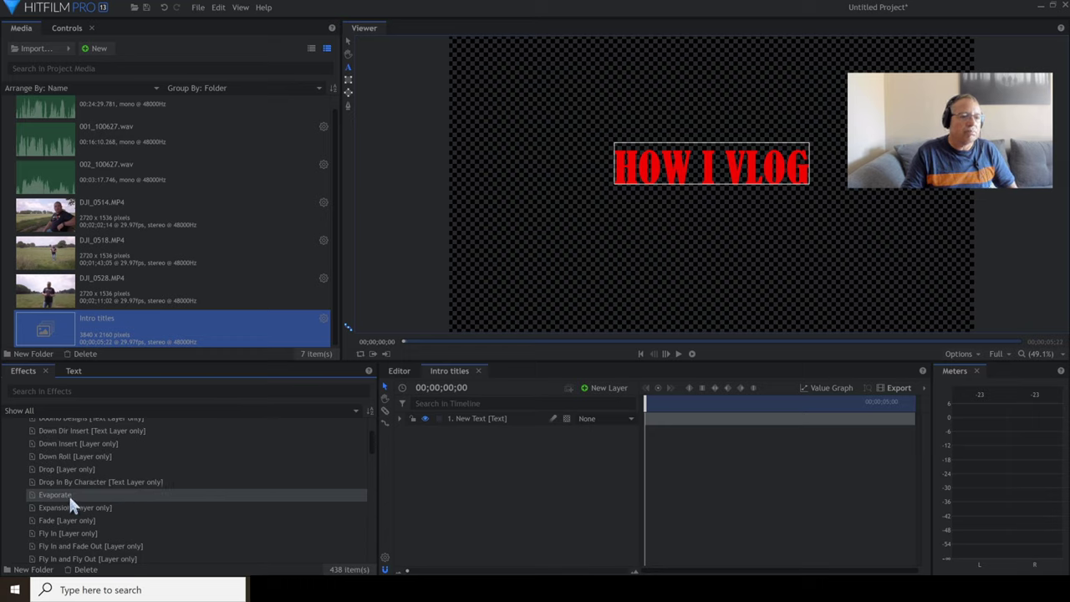
drag(62, 493, 478, 418)
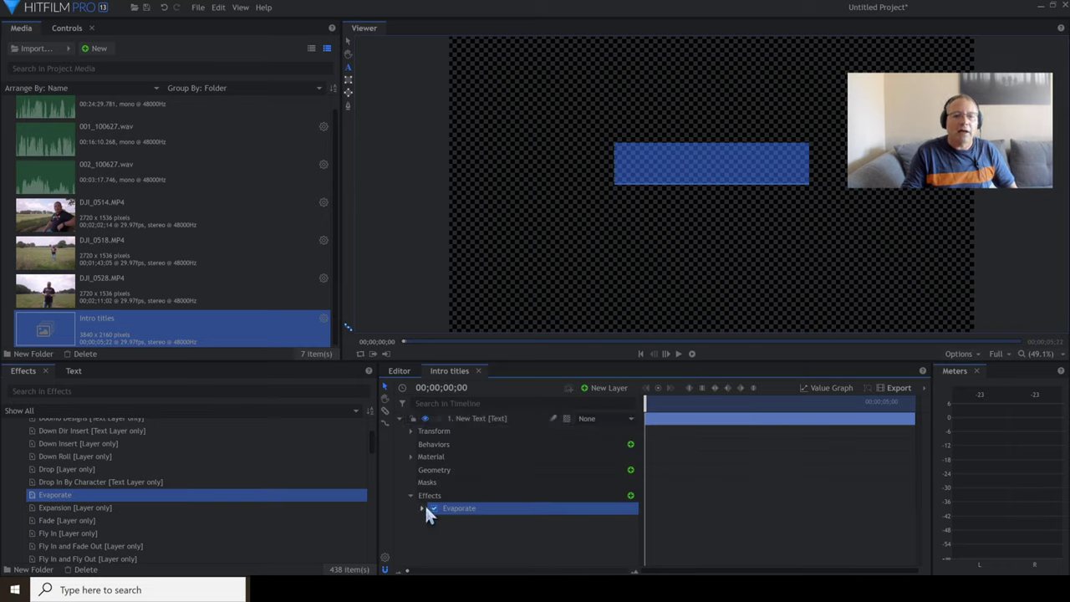
Step: Preview the Evaporate animation on the title from near the start and show the effect's settings
click(679, 355)
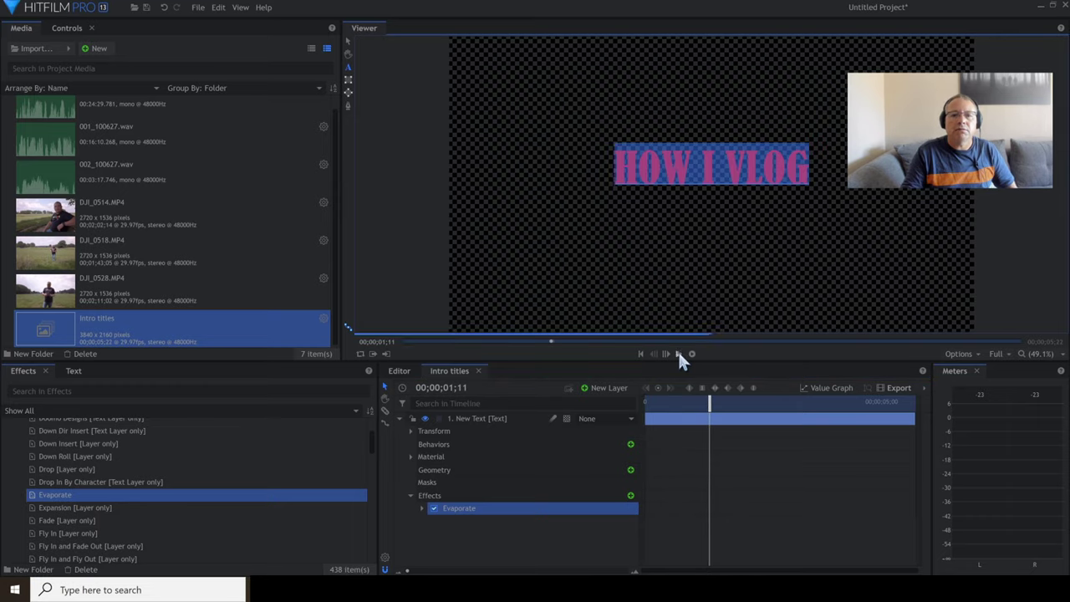
click(678, 354)
click(422, 508)
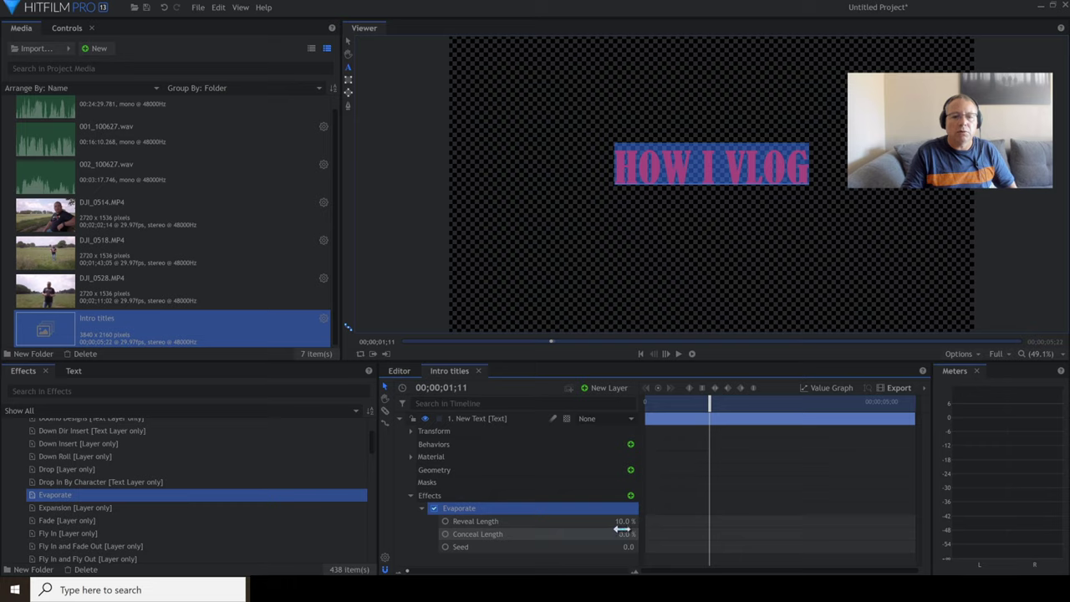
click(646, 402)
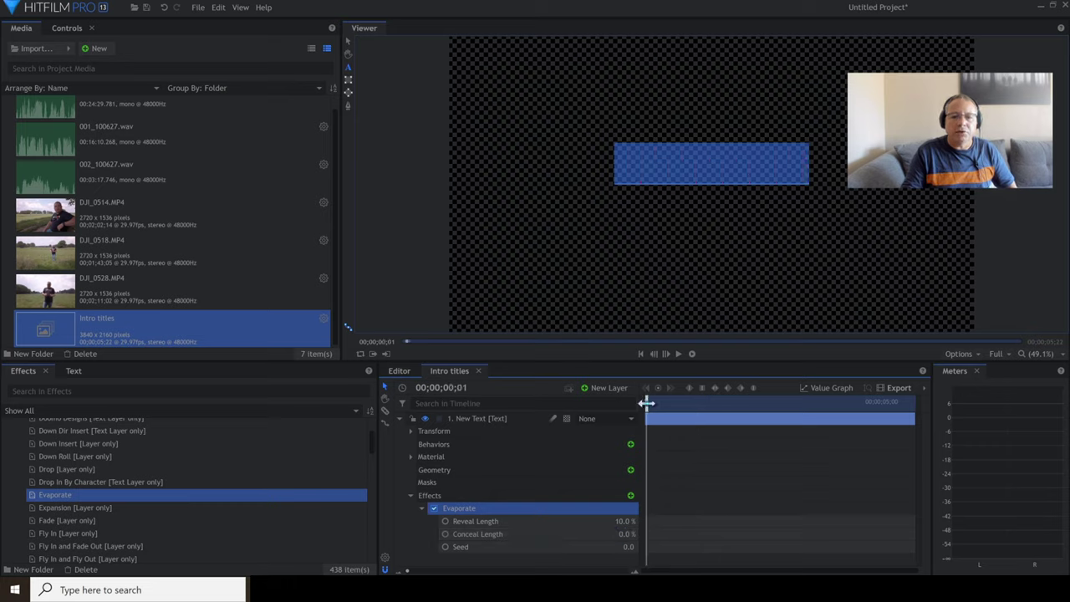
click(678, 353)
click(678, 352)
click(678, 352)
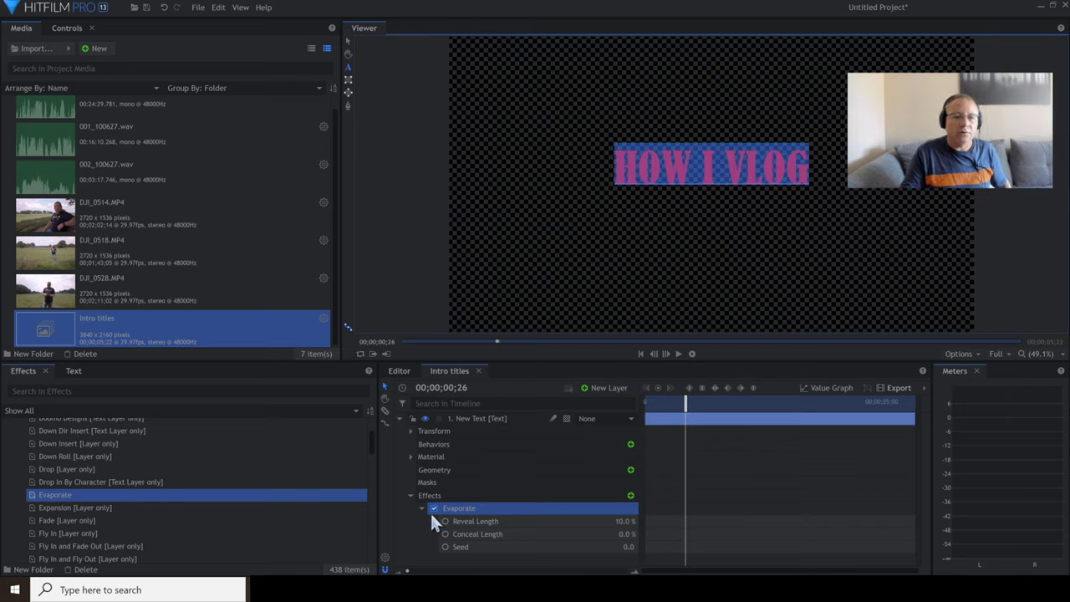
Step: Set Evaporate's Reveal Length to 26.0% and Conceal Length to 11.1%, and preview the title animation
drag(583, 521, 622, 521)
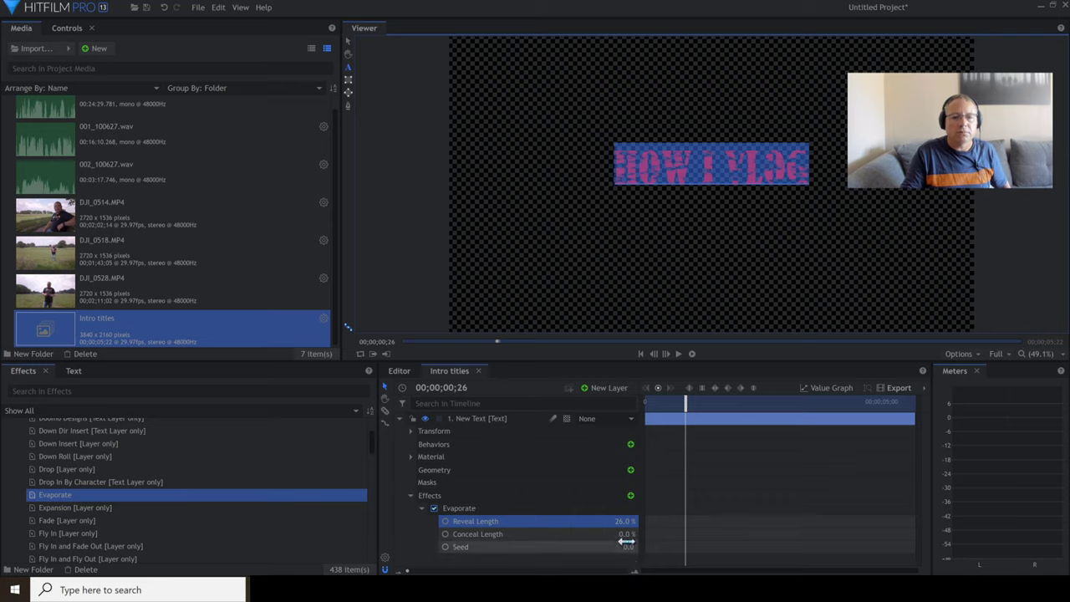
click(625, 534)
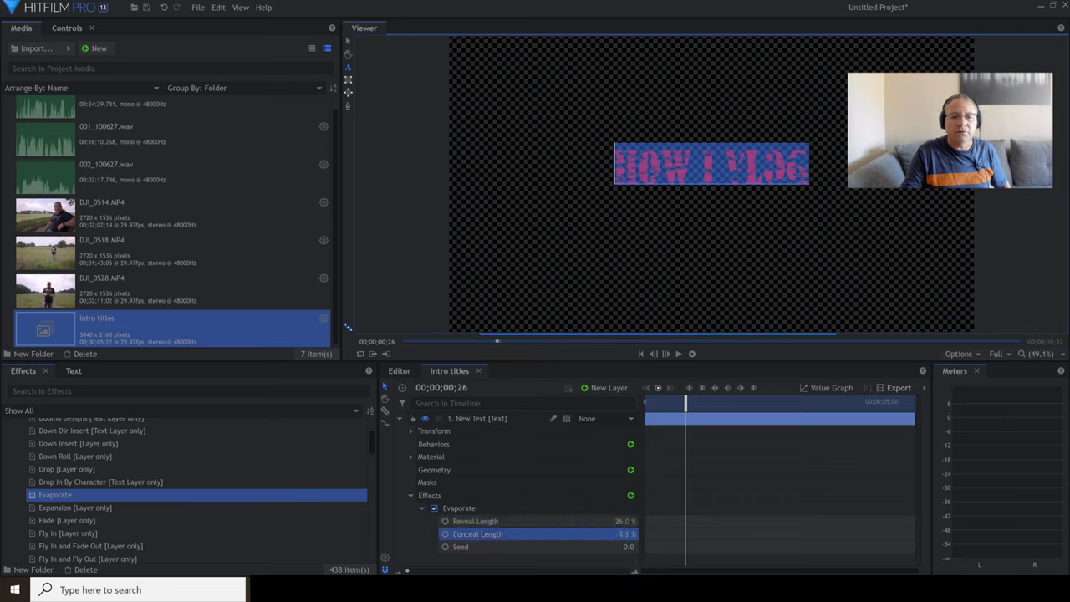
drag(626, 534, 646, 534)
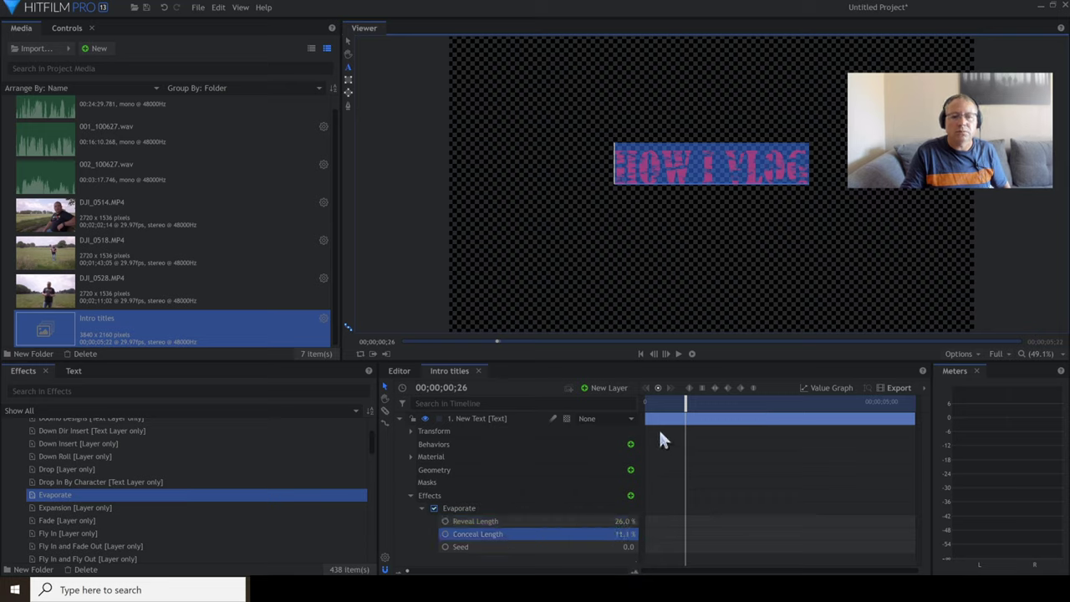
click(650, 403)
click(677, 352)
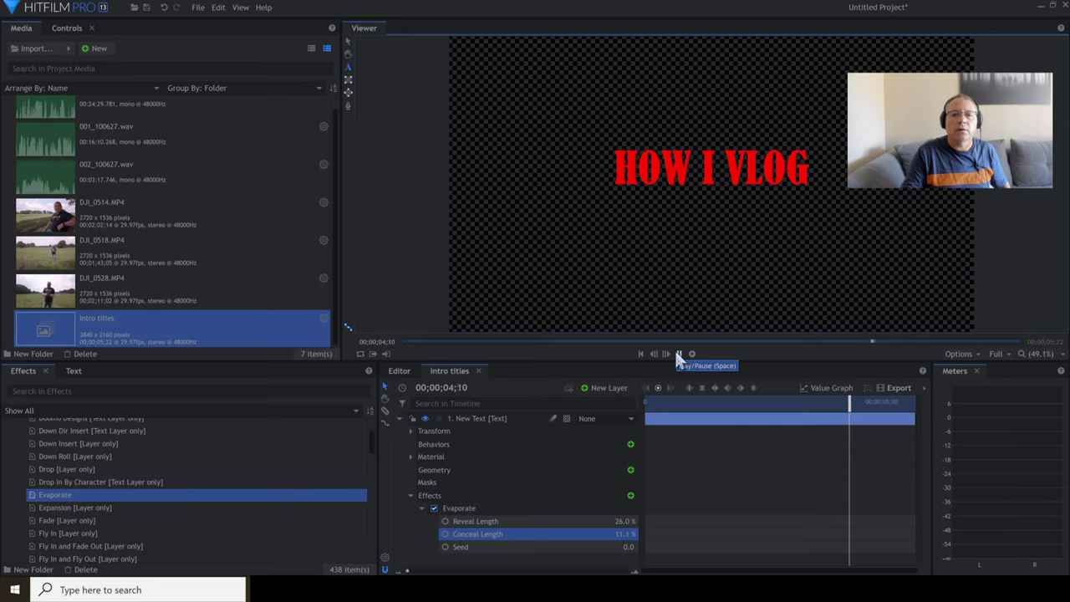
click(677, 353)
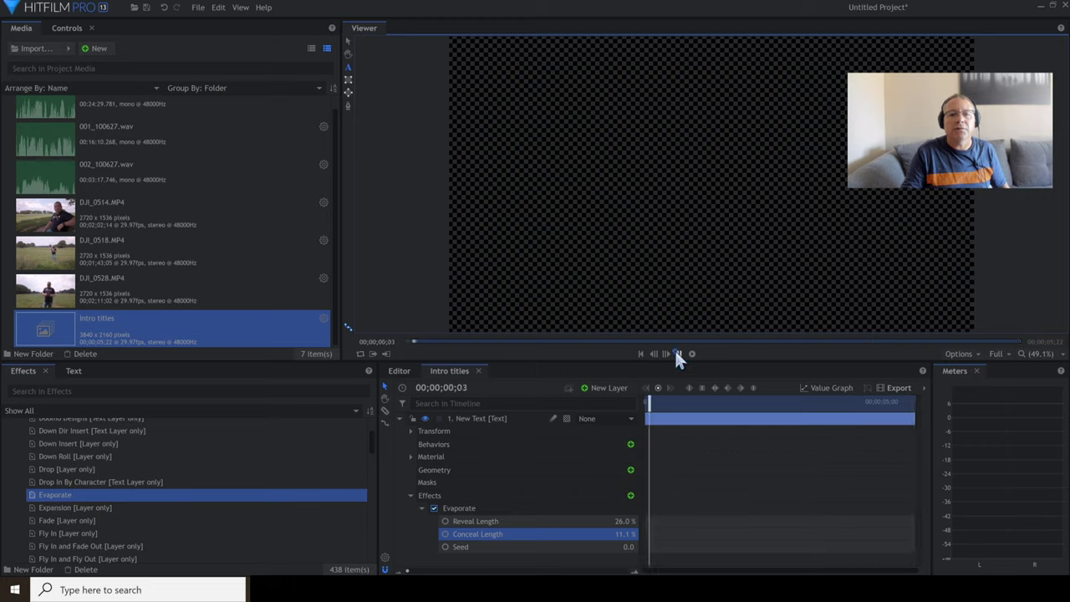
click(409, 495)
Step: Insert a second video track above Video 1 in the editor timeline and place the Intro titles composite shot at its start
click(399, 372)
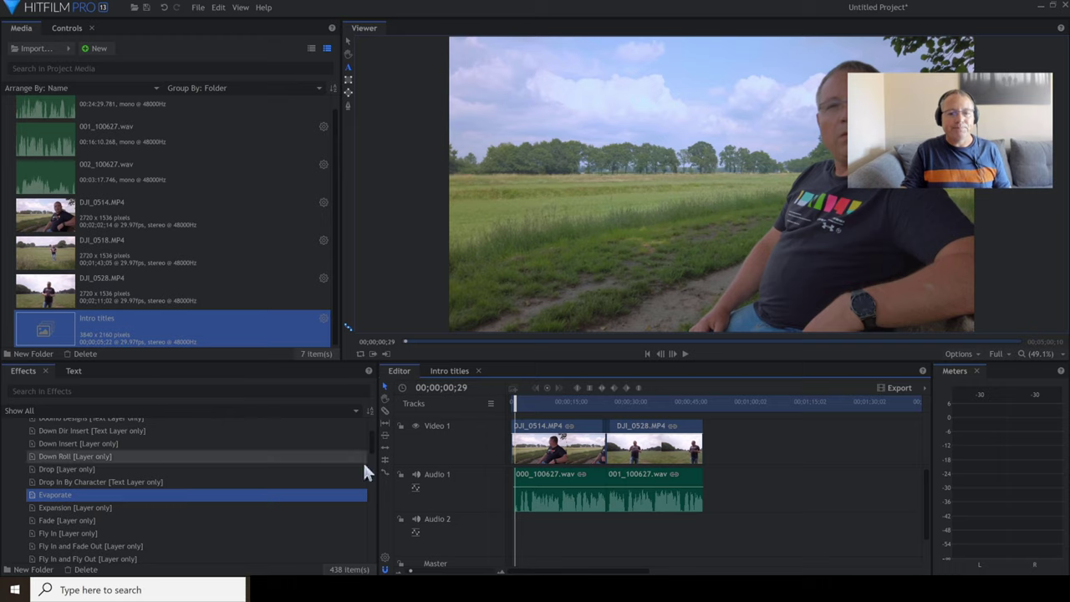
right_click(468, 431)
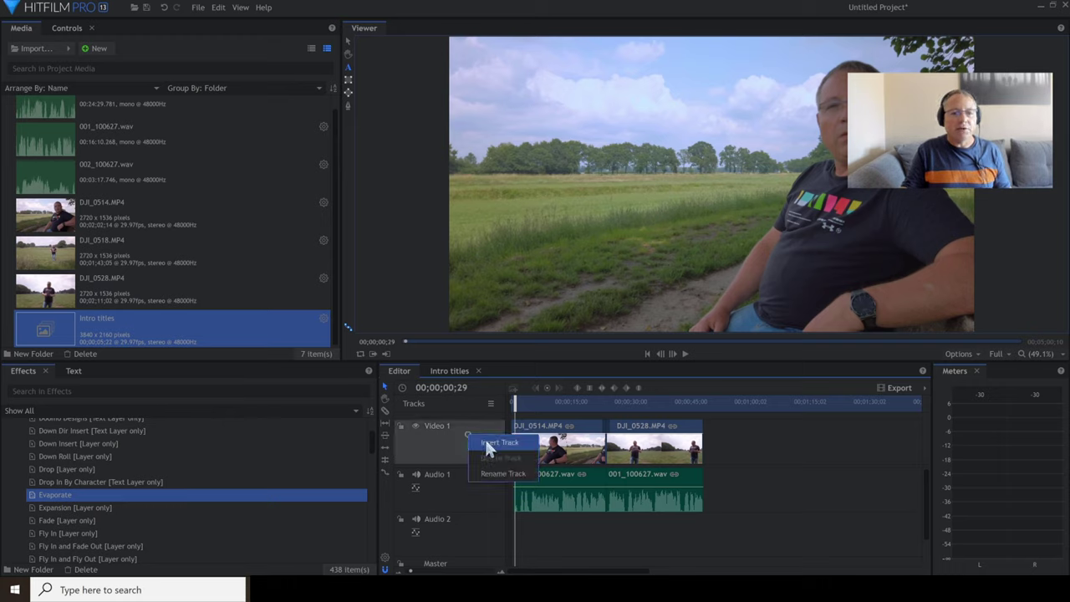
click(485, 438)
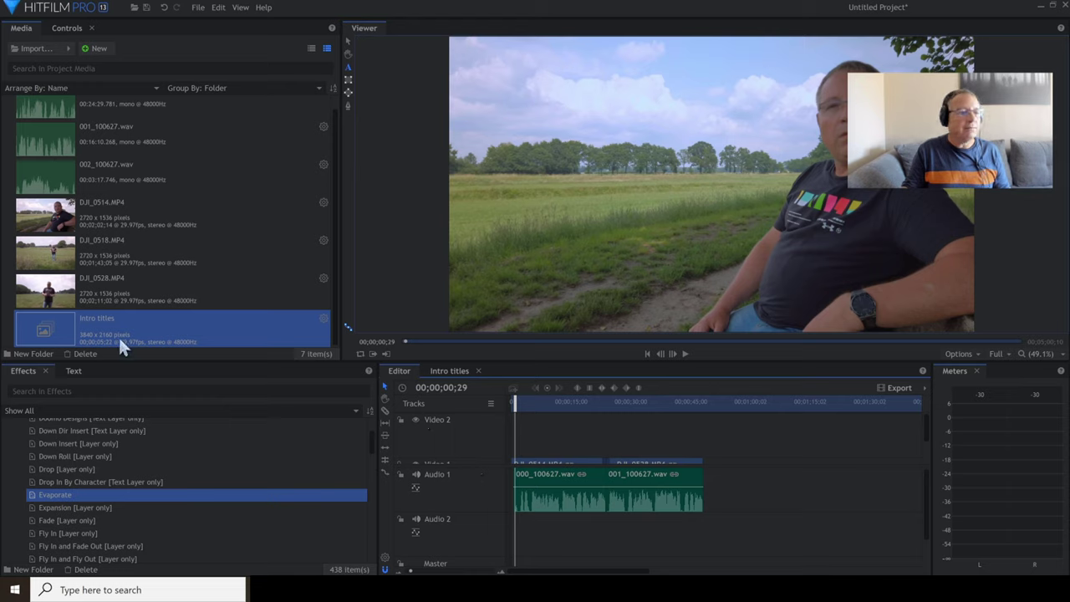
drag(91, 323, 503, 433)
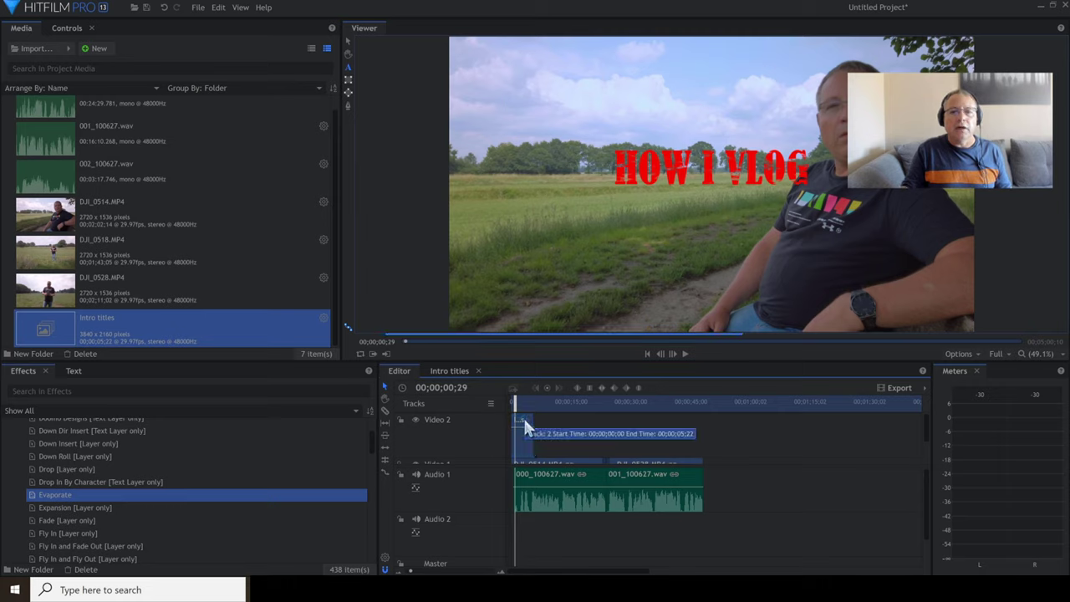
Step: Move the Intro titles clip up and to the left in the frame so the title sits over the sky
click(348, 40)
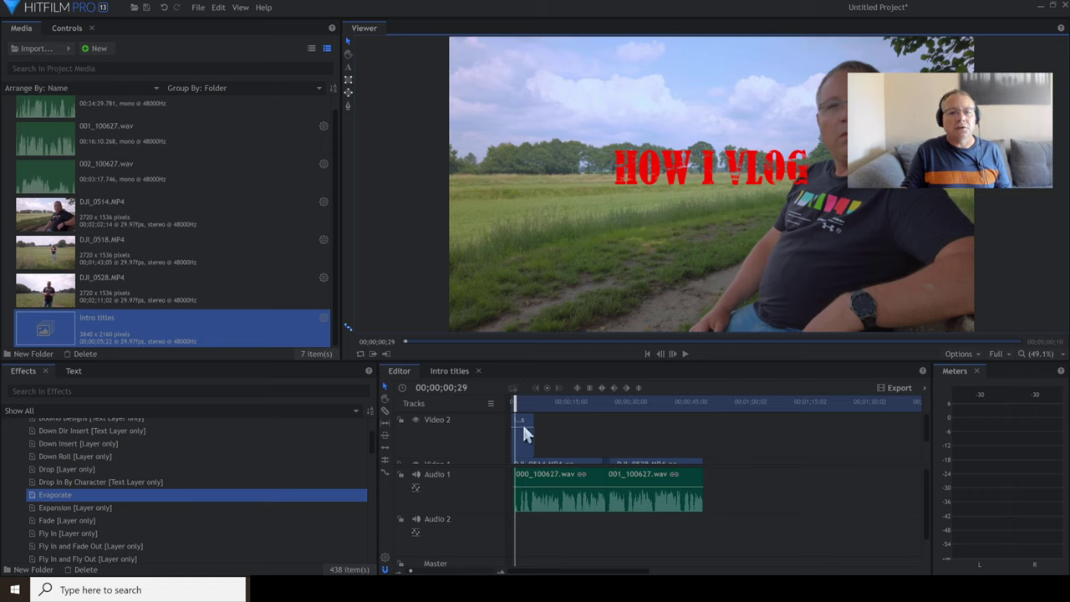
click(677, 168)
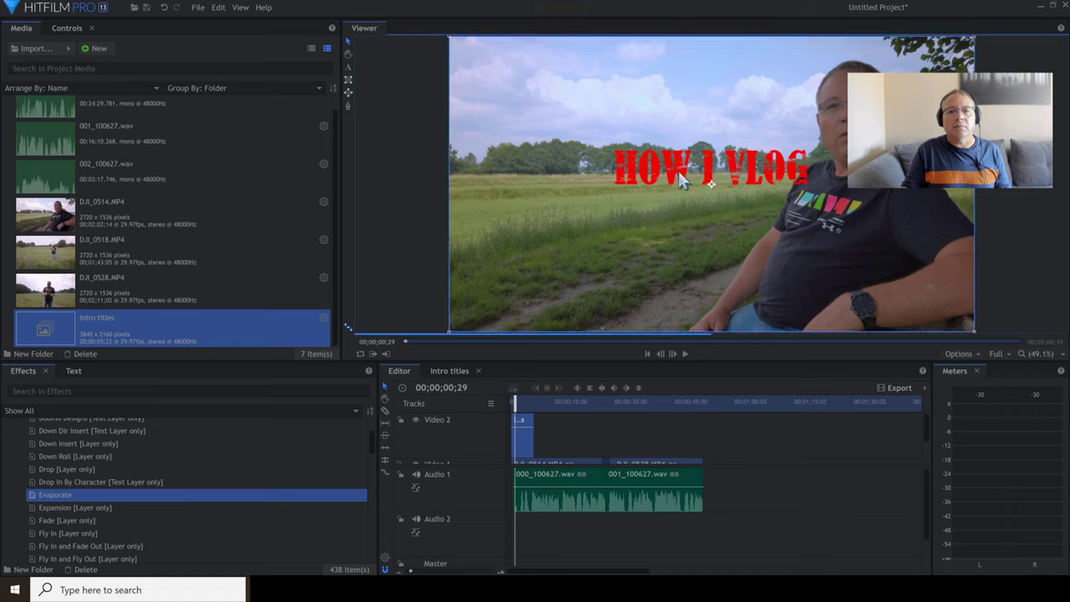
drag(677, 168, 601, 107)
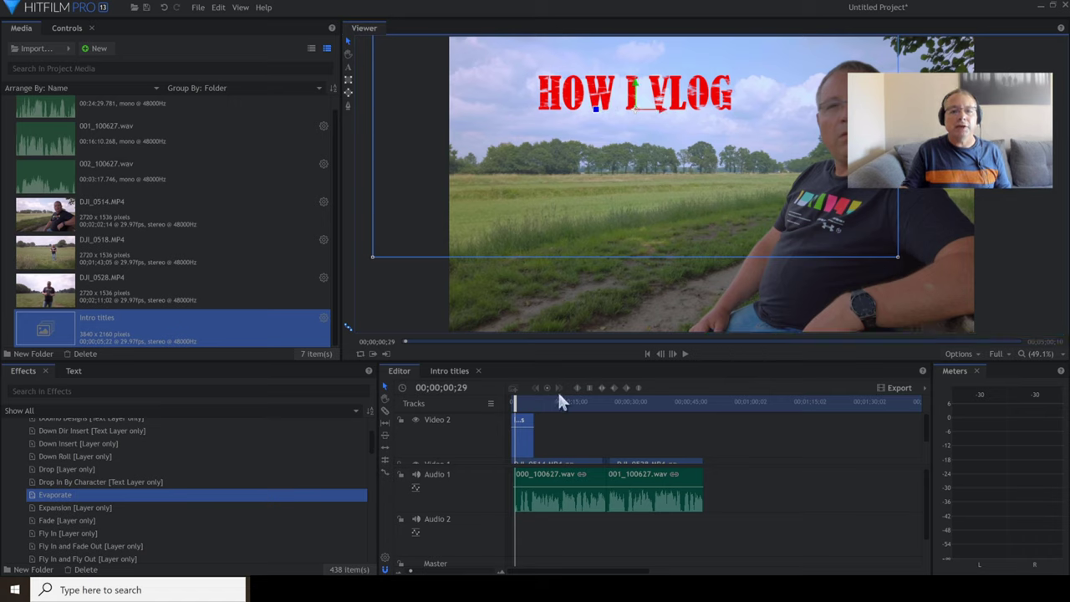
Step: Play the edited timeline from the beginning to check the animated title over the first clip
click(647, 353)
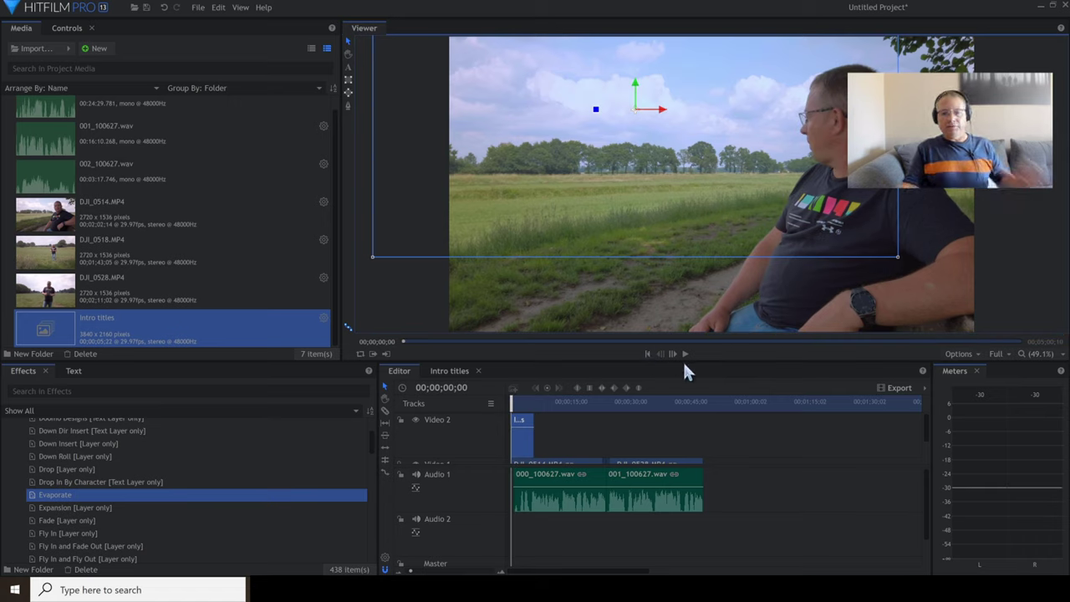
click(724, 442)
click(684, 354)
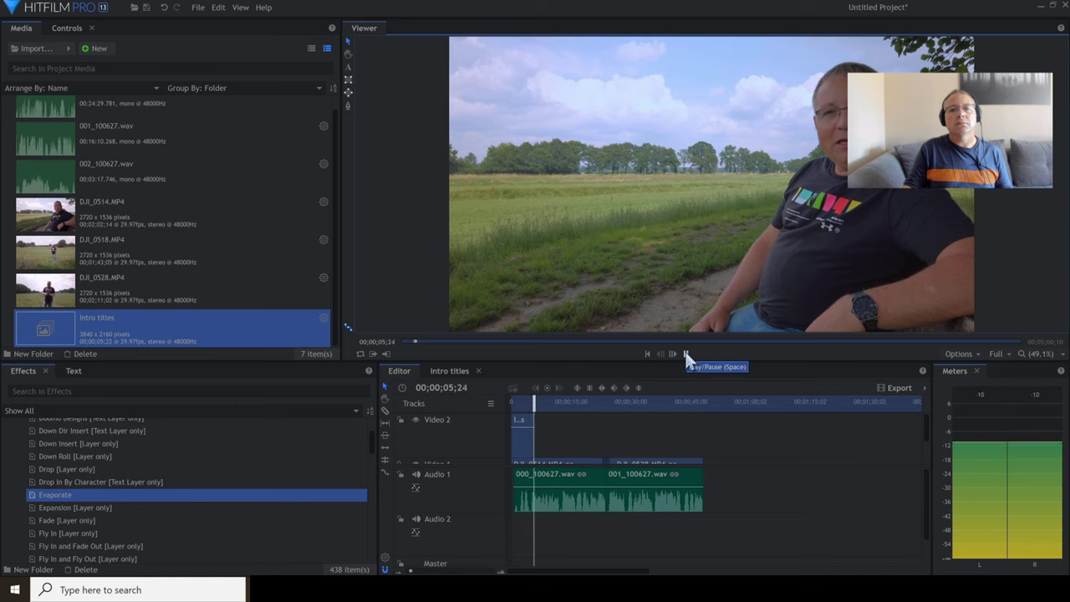
click(685, 354)
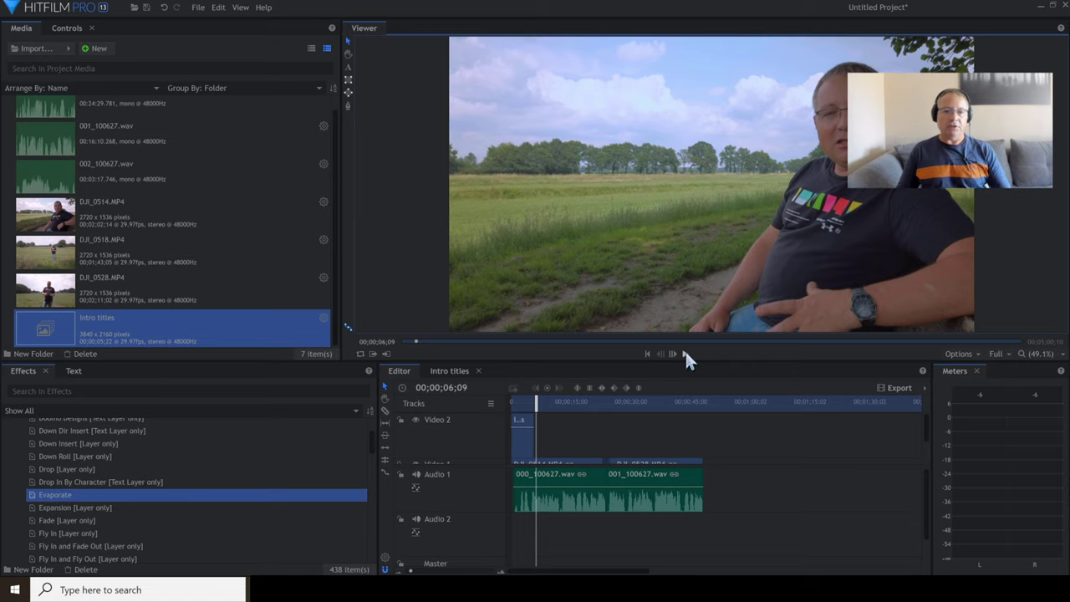
click(684, 353)
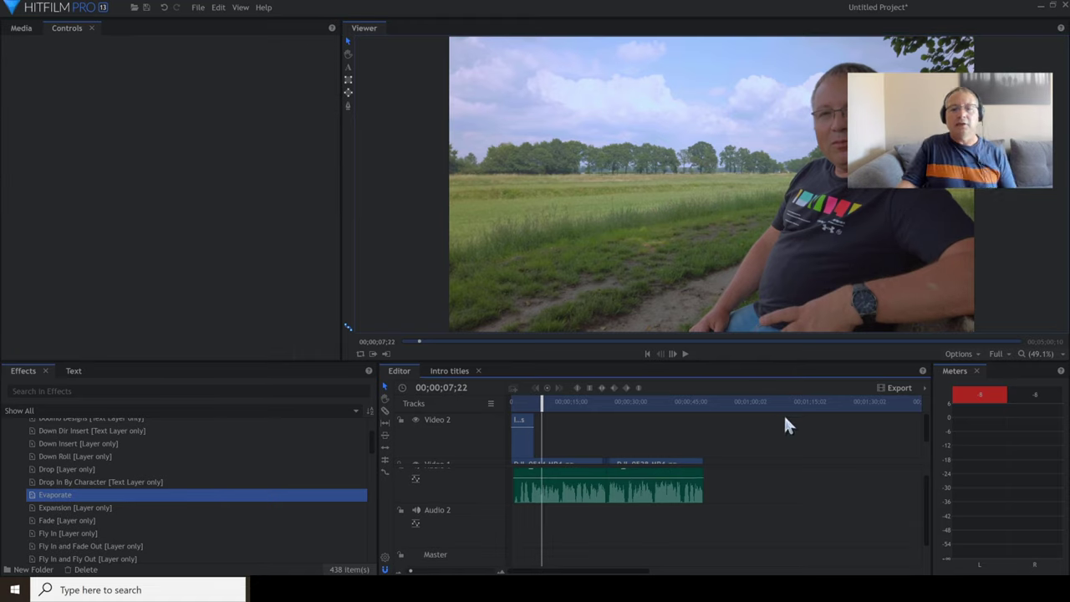
Step: Set the editor timeline's in-out area to its contents and fine-tune the out point at the end of the last clip
right_click(698, 407)
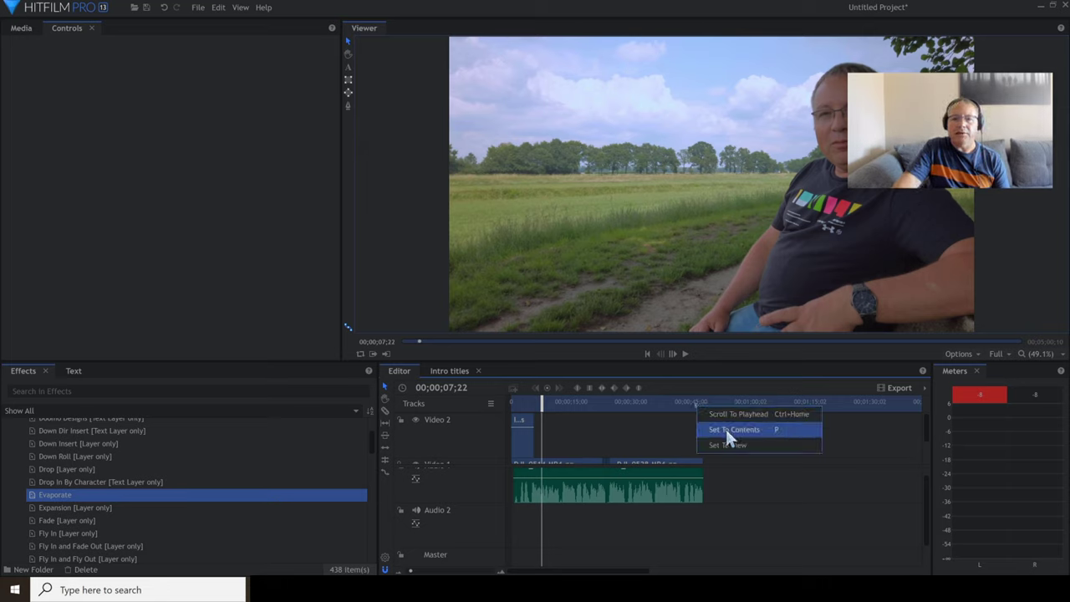
click(727, 429)
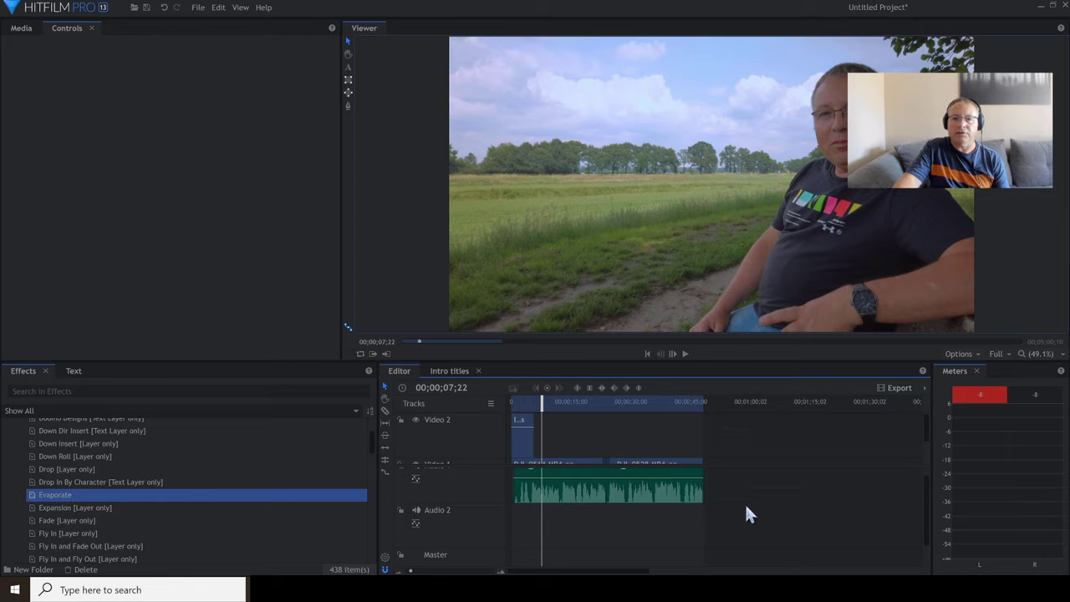
mouse_move(702, 402)
mouse_down()
mouse_move(821, 405)
mouse_move(674, 407)
mouse_move(703, 407)
mouse_up()
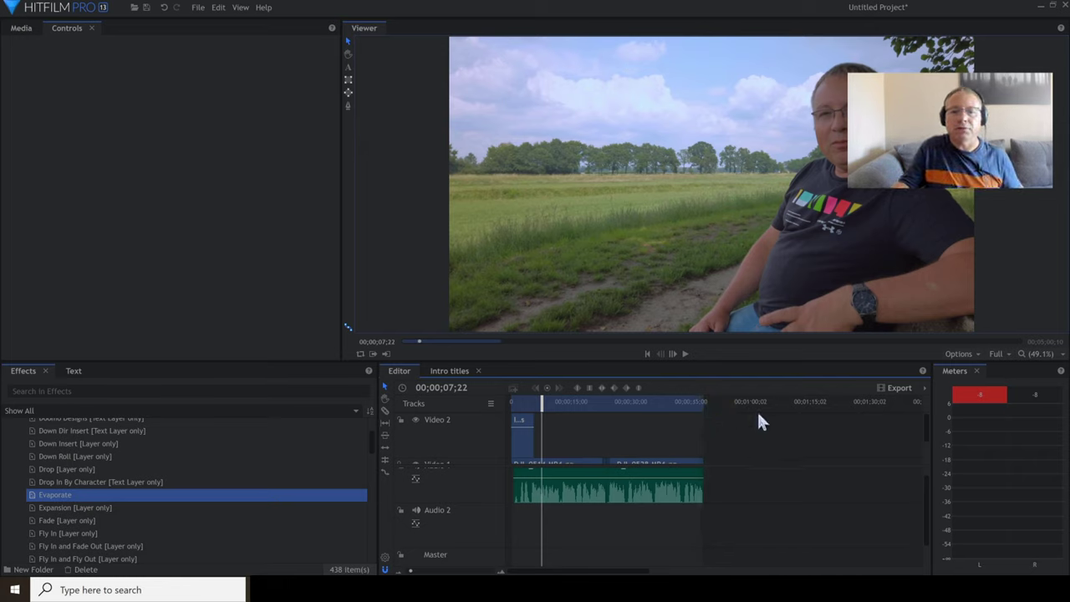
Step: Add the editor timeline's contents to the export queue and set the new task's preset to YouTube 2160p UHD
click(899, 388)
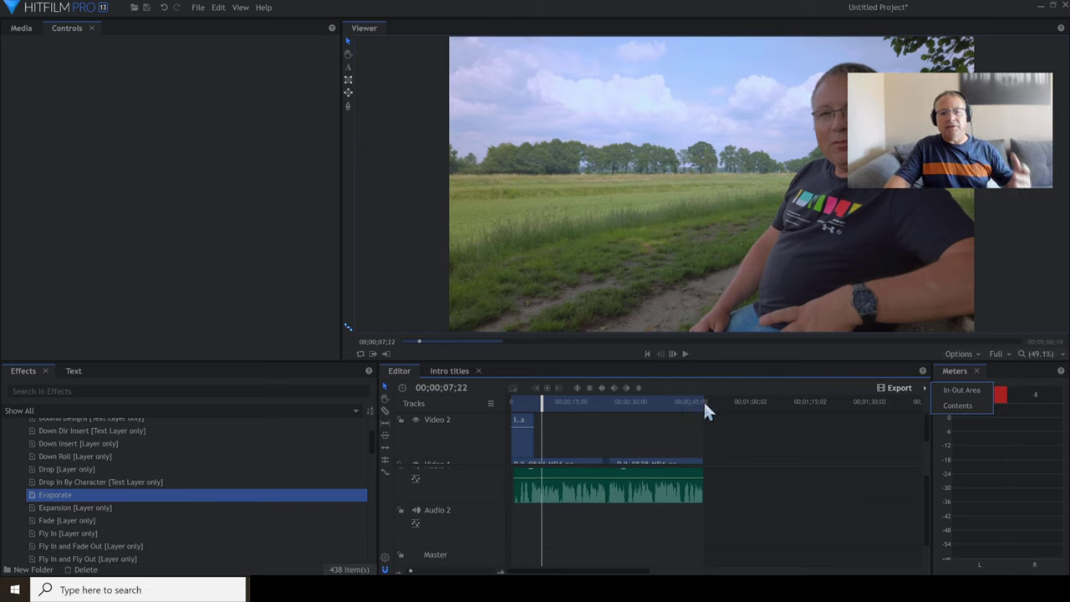
click(955, 406)
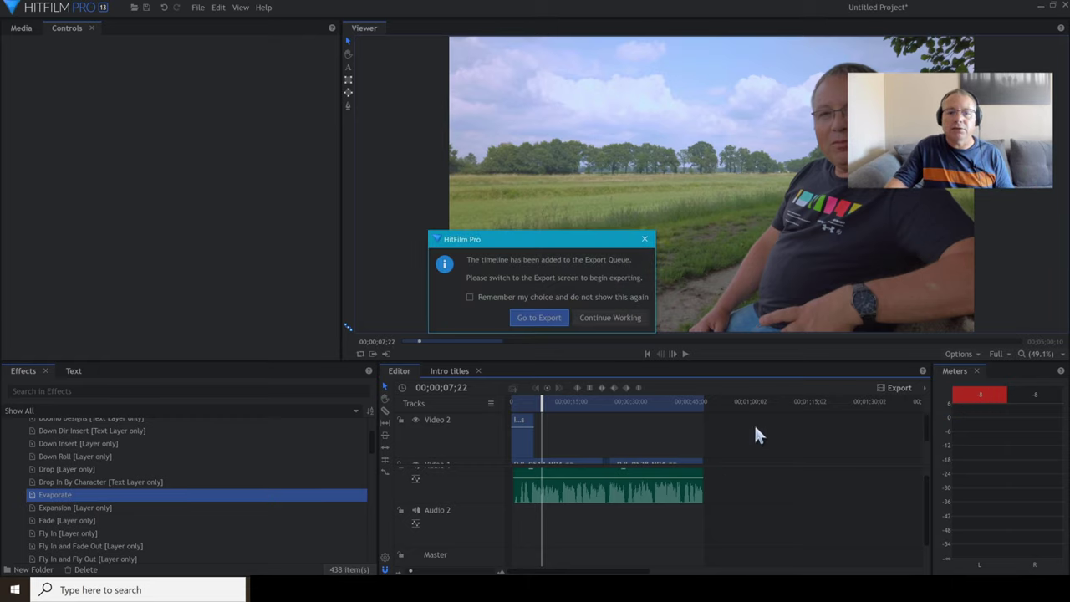
click(536, 318)
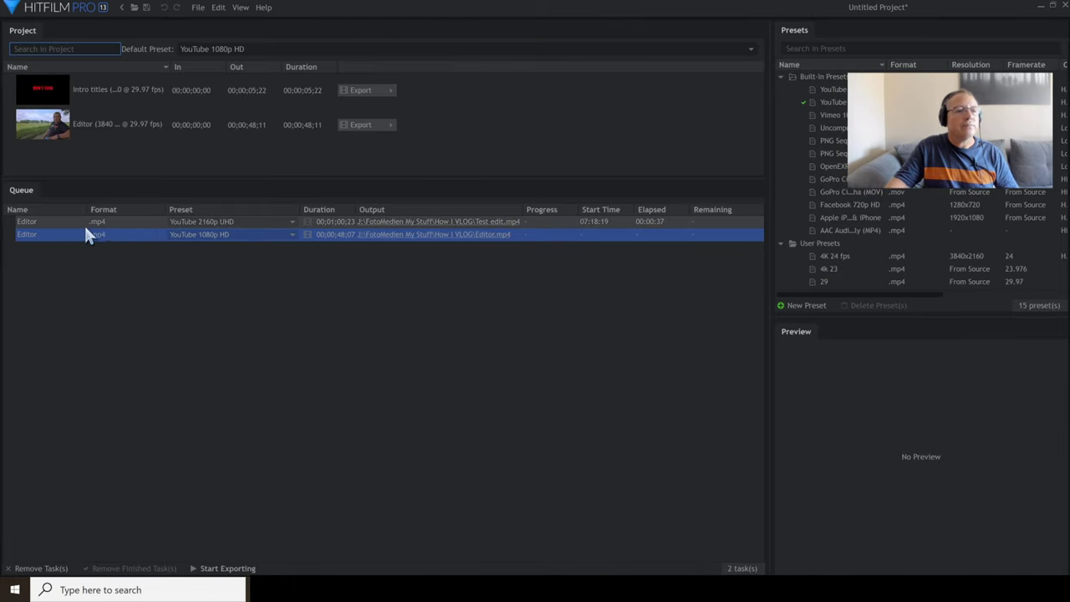
click(264, 234)
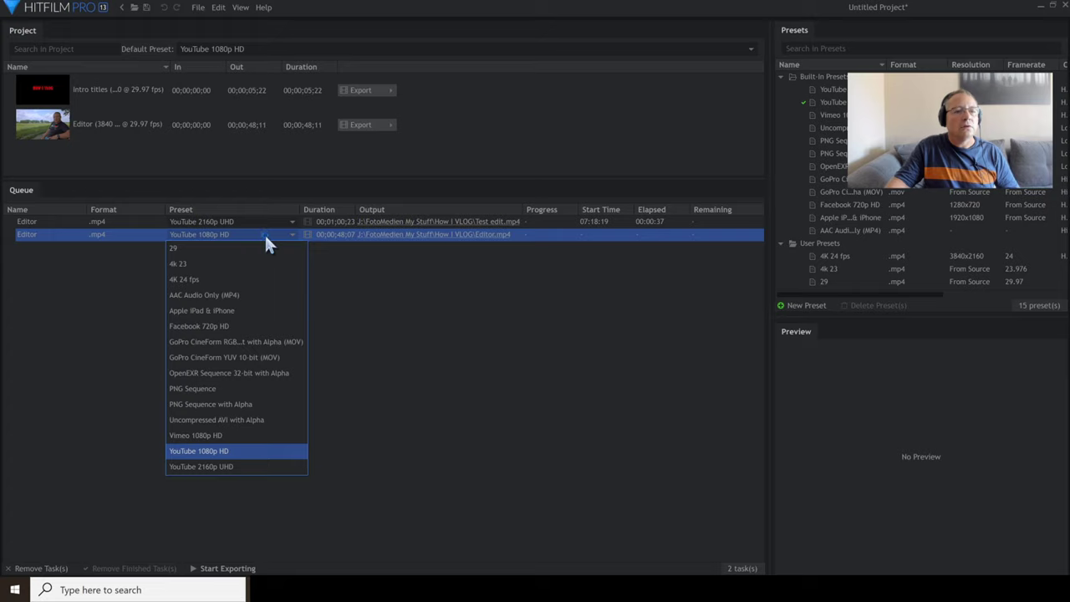
click(242, 466)
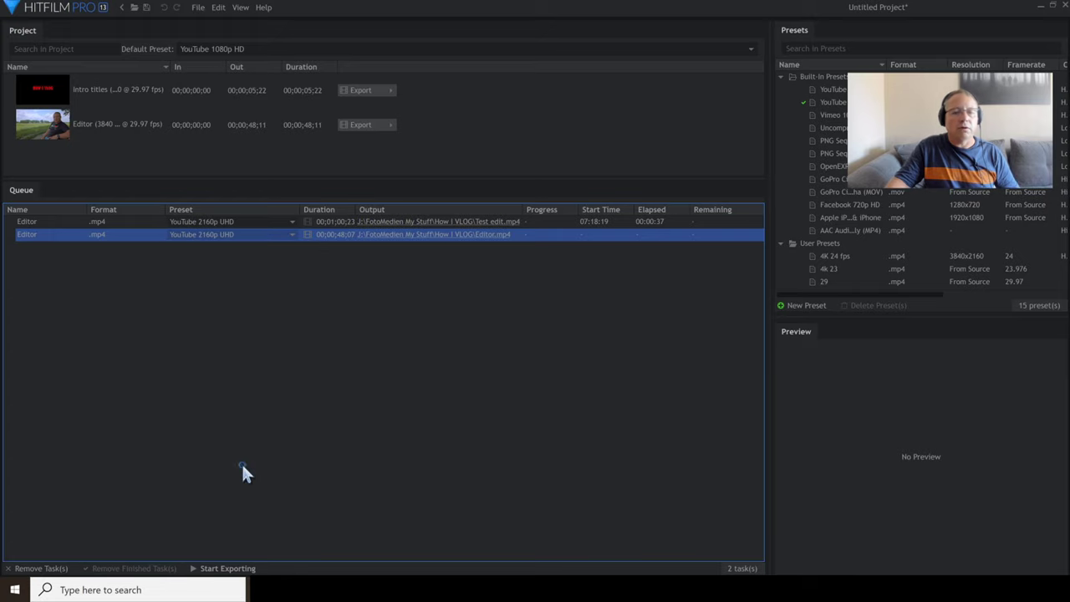
Step: Set the new export task's output file to Test edit2.mp4 in the How I VLOG folder and start exporting the queue
click(481, 236)
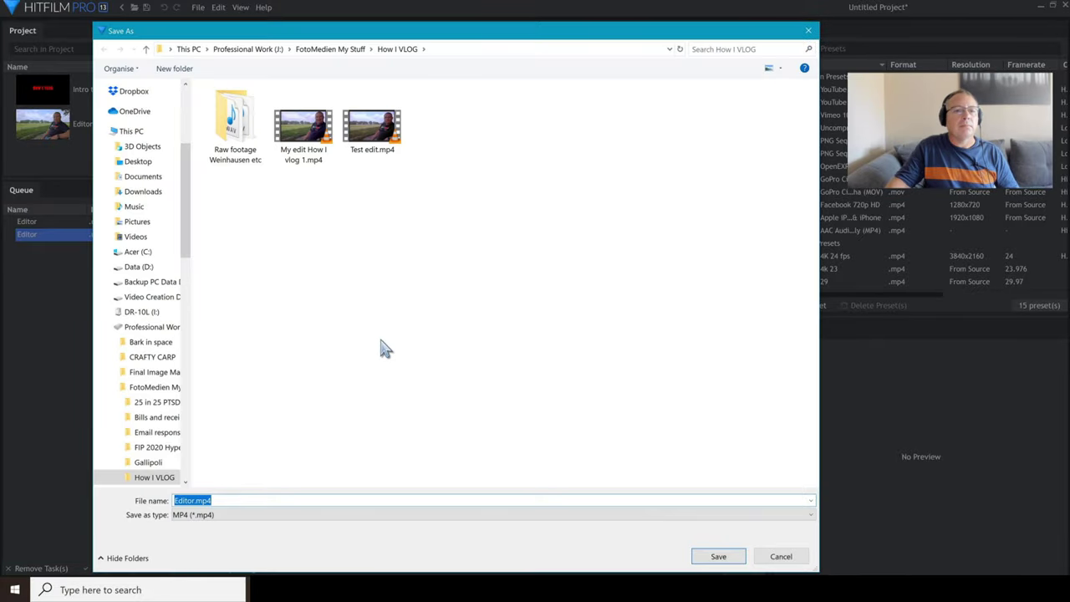
click(375, 163)
click(202, 500)
double_click(202, 500)
click(201, 500)
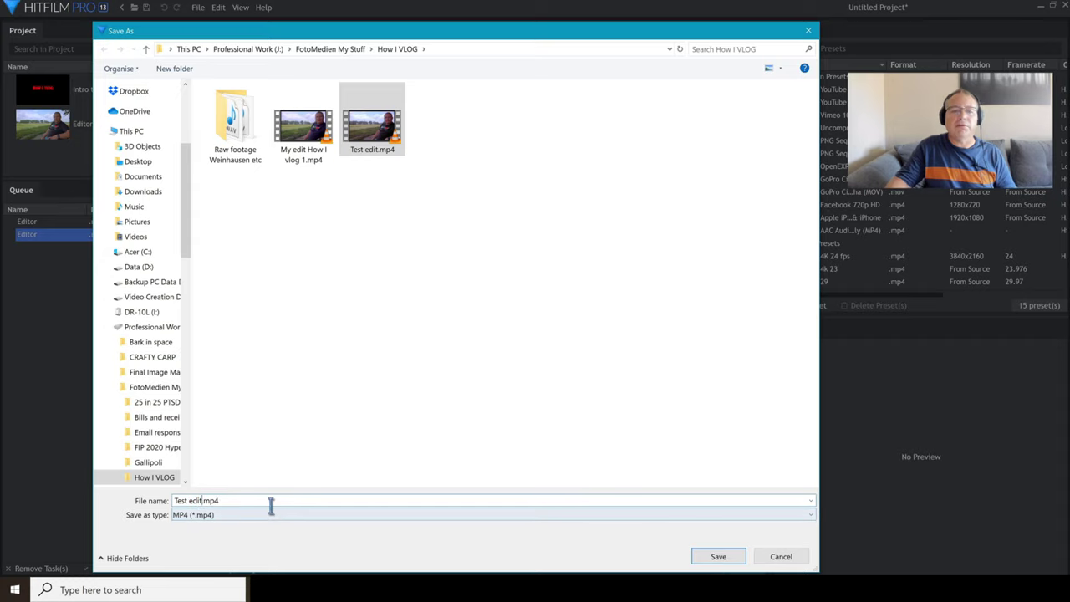
text(2)
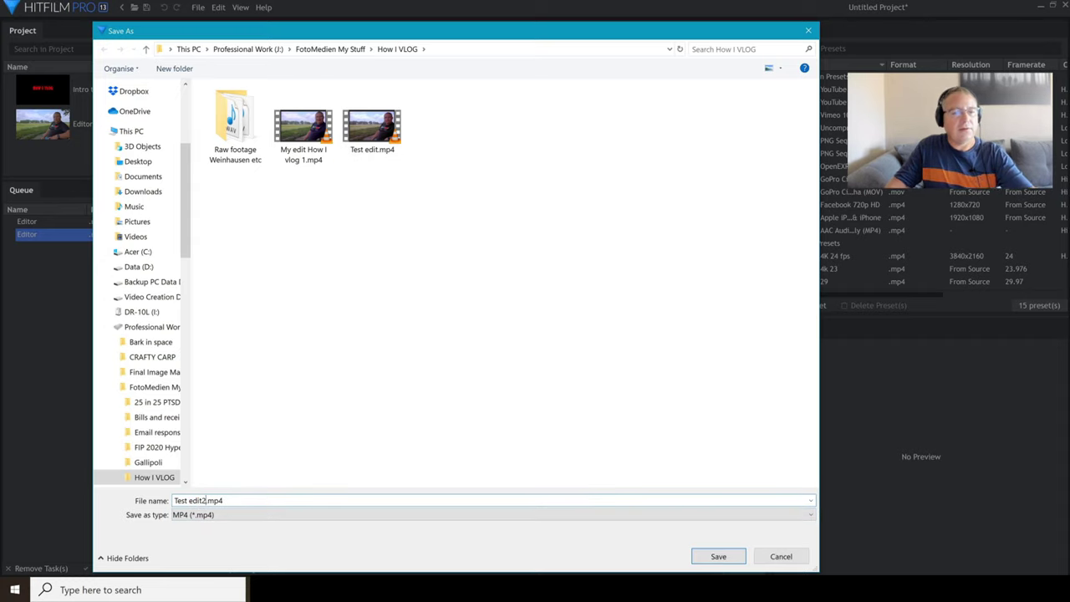
click(709, 557)
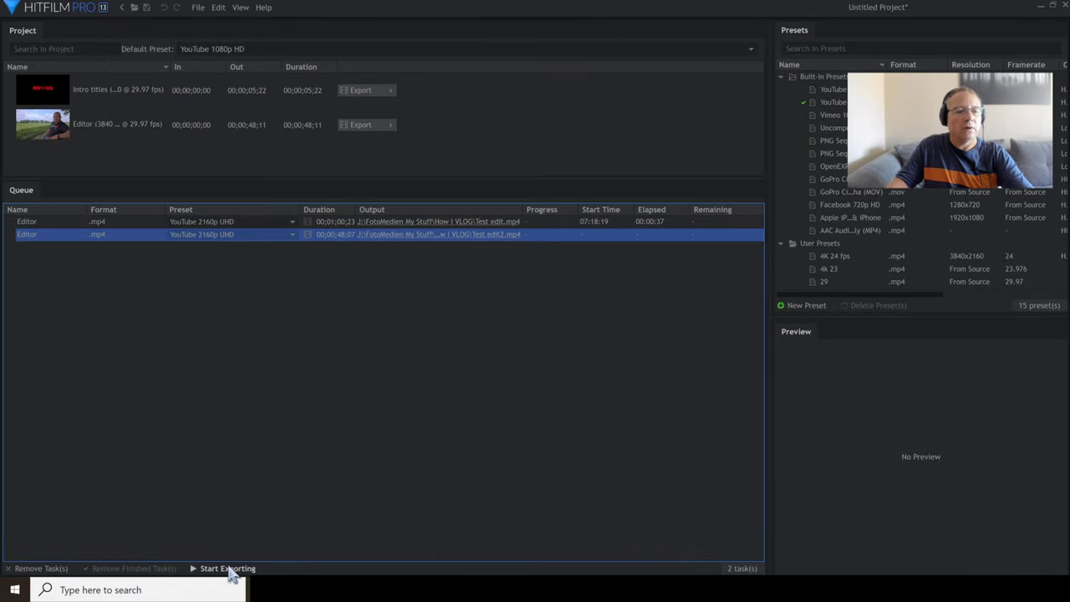
click(233, 570)
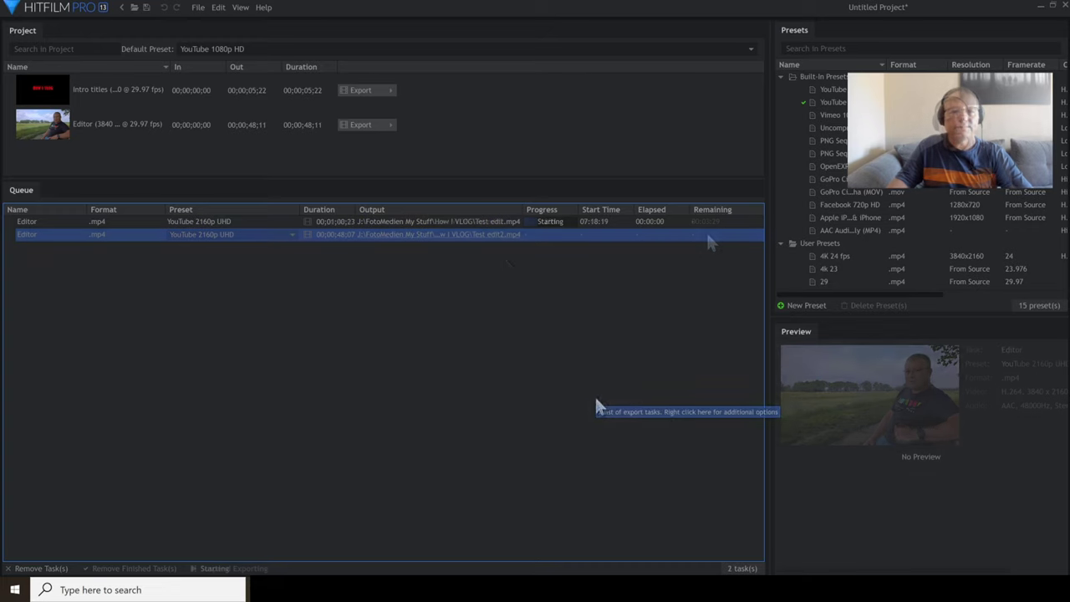